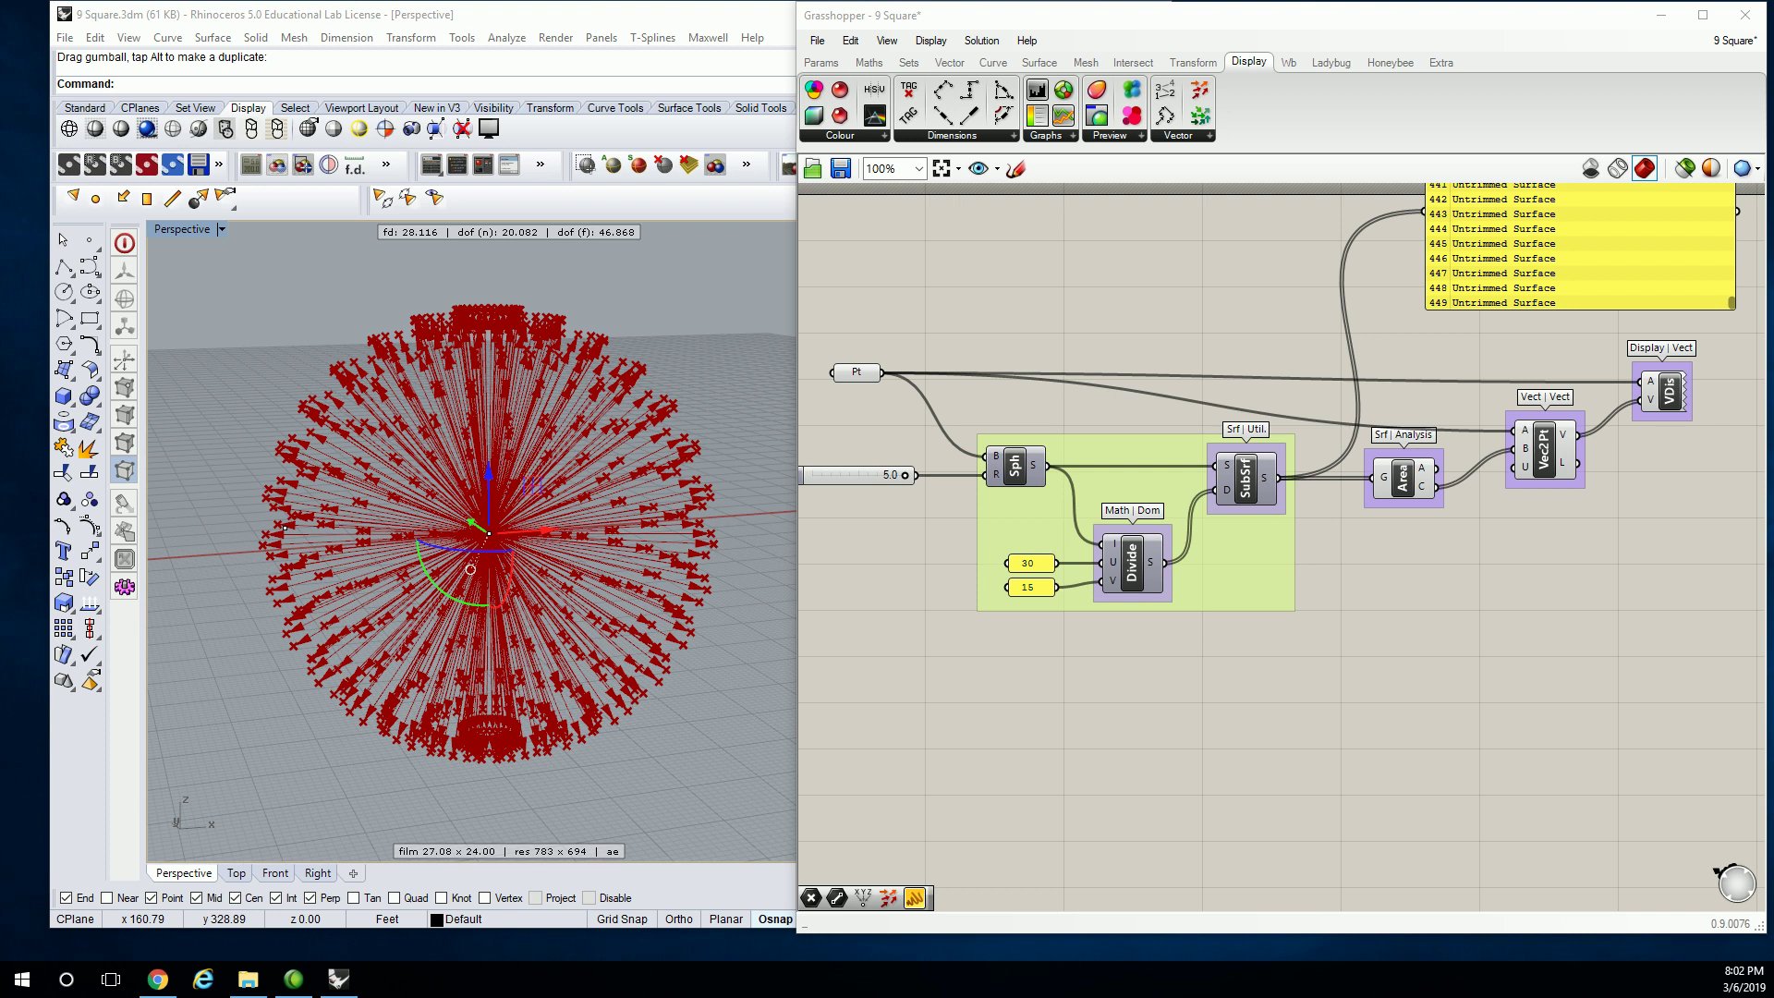
- Place a Euclidean Move component on the canvas, beyond the vector display component
right_click(1478, 351)
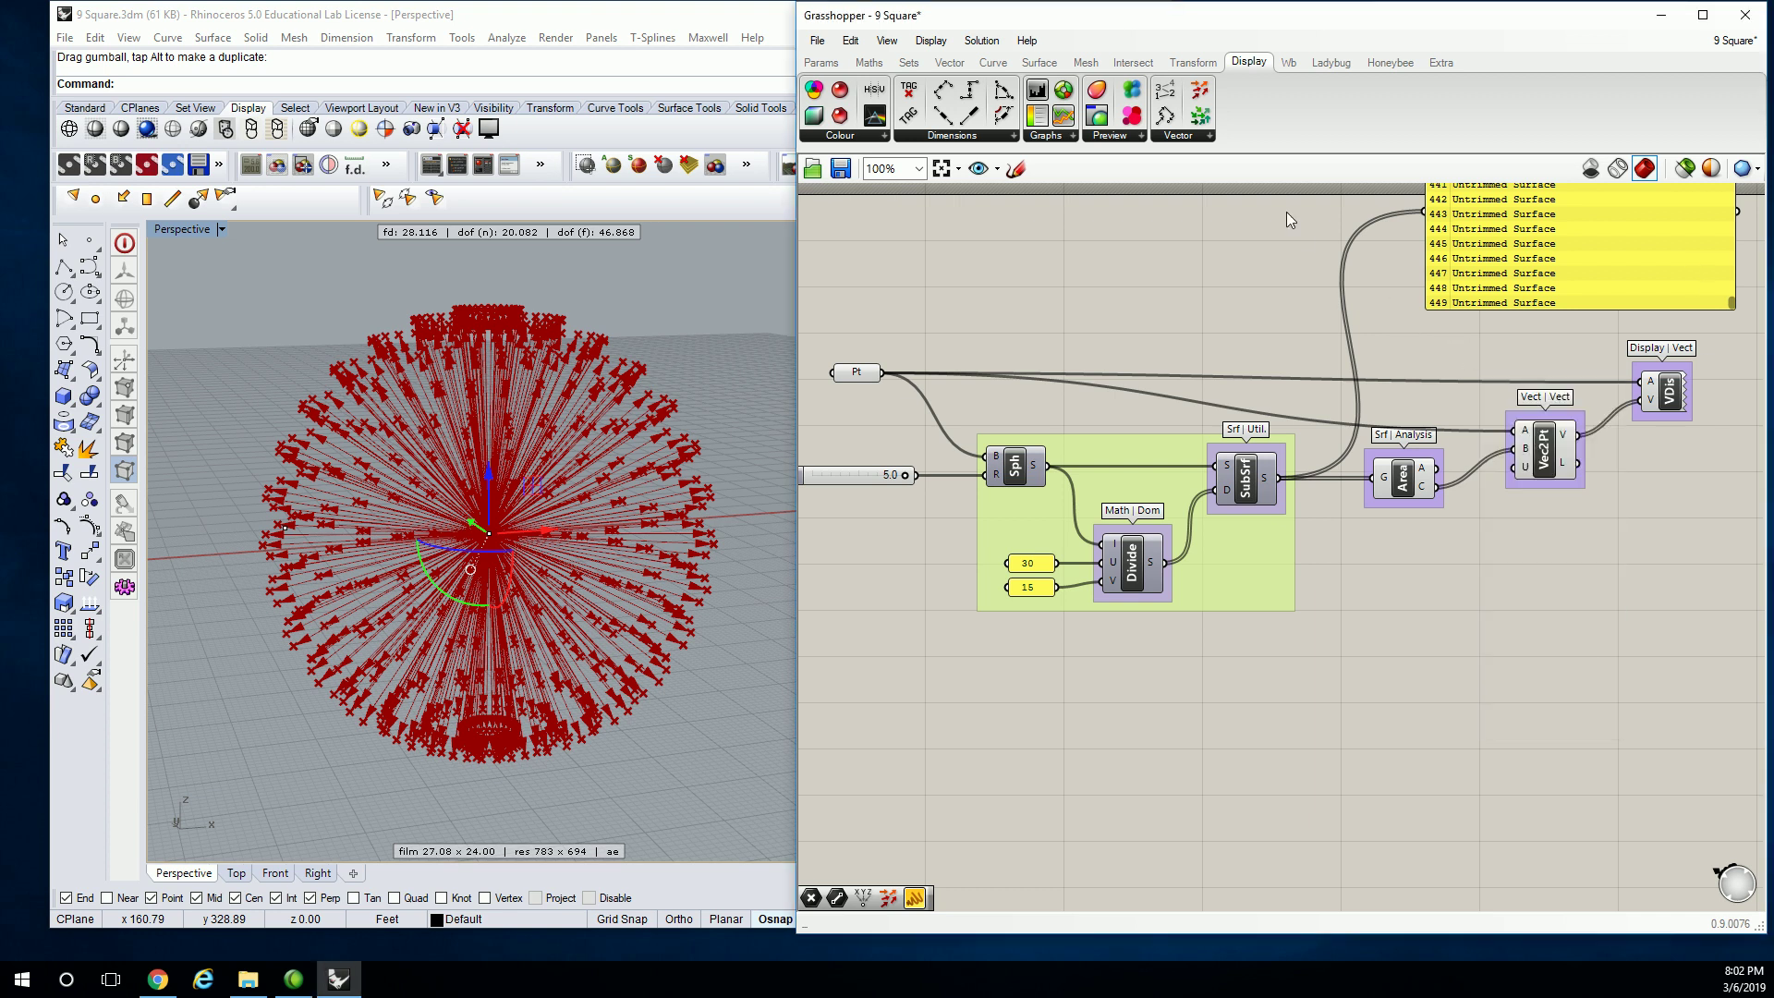
click(1192, 62)
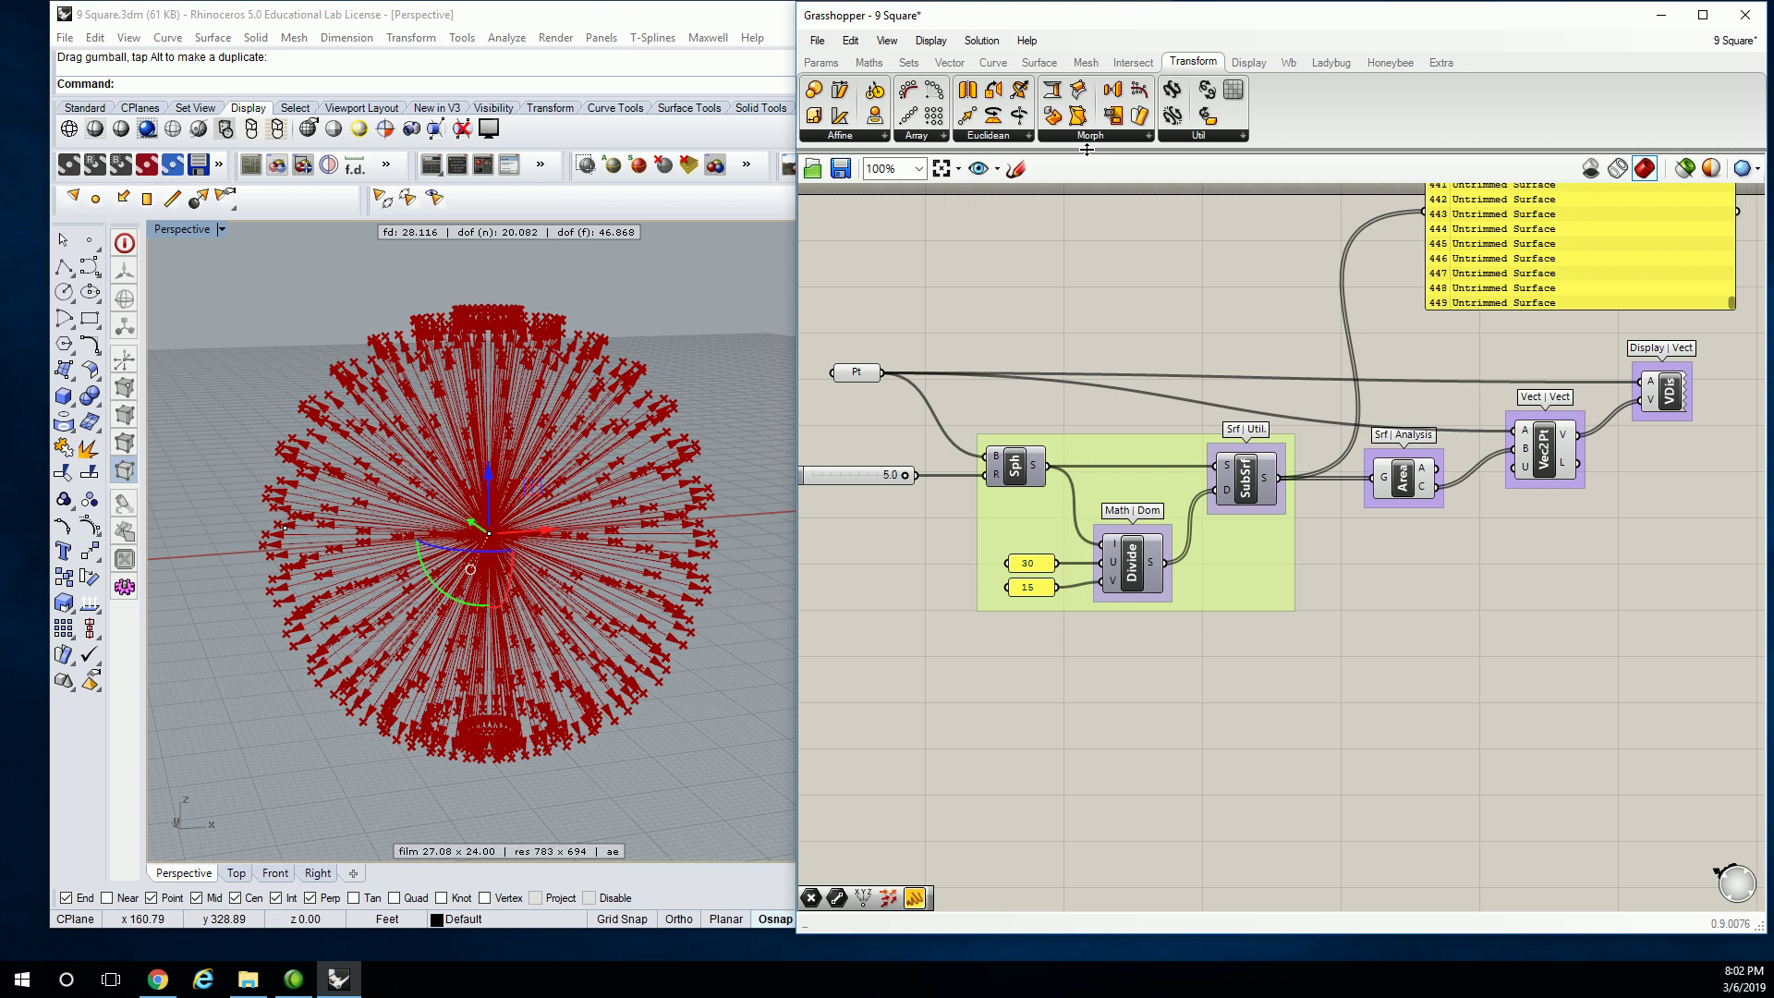
click(1014, 136)
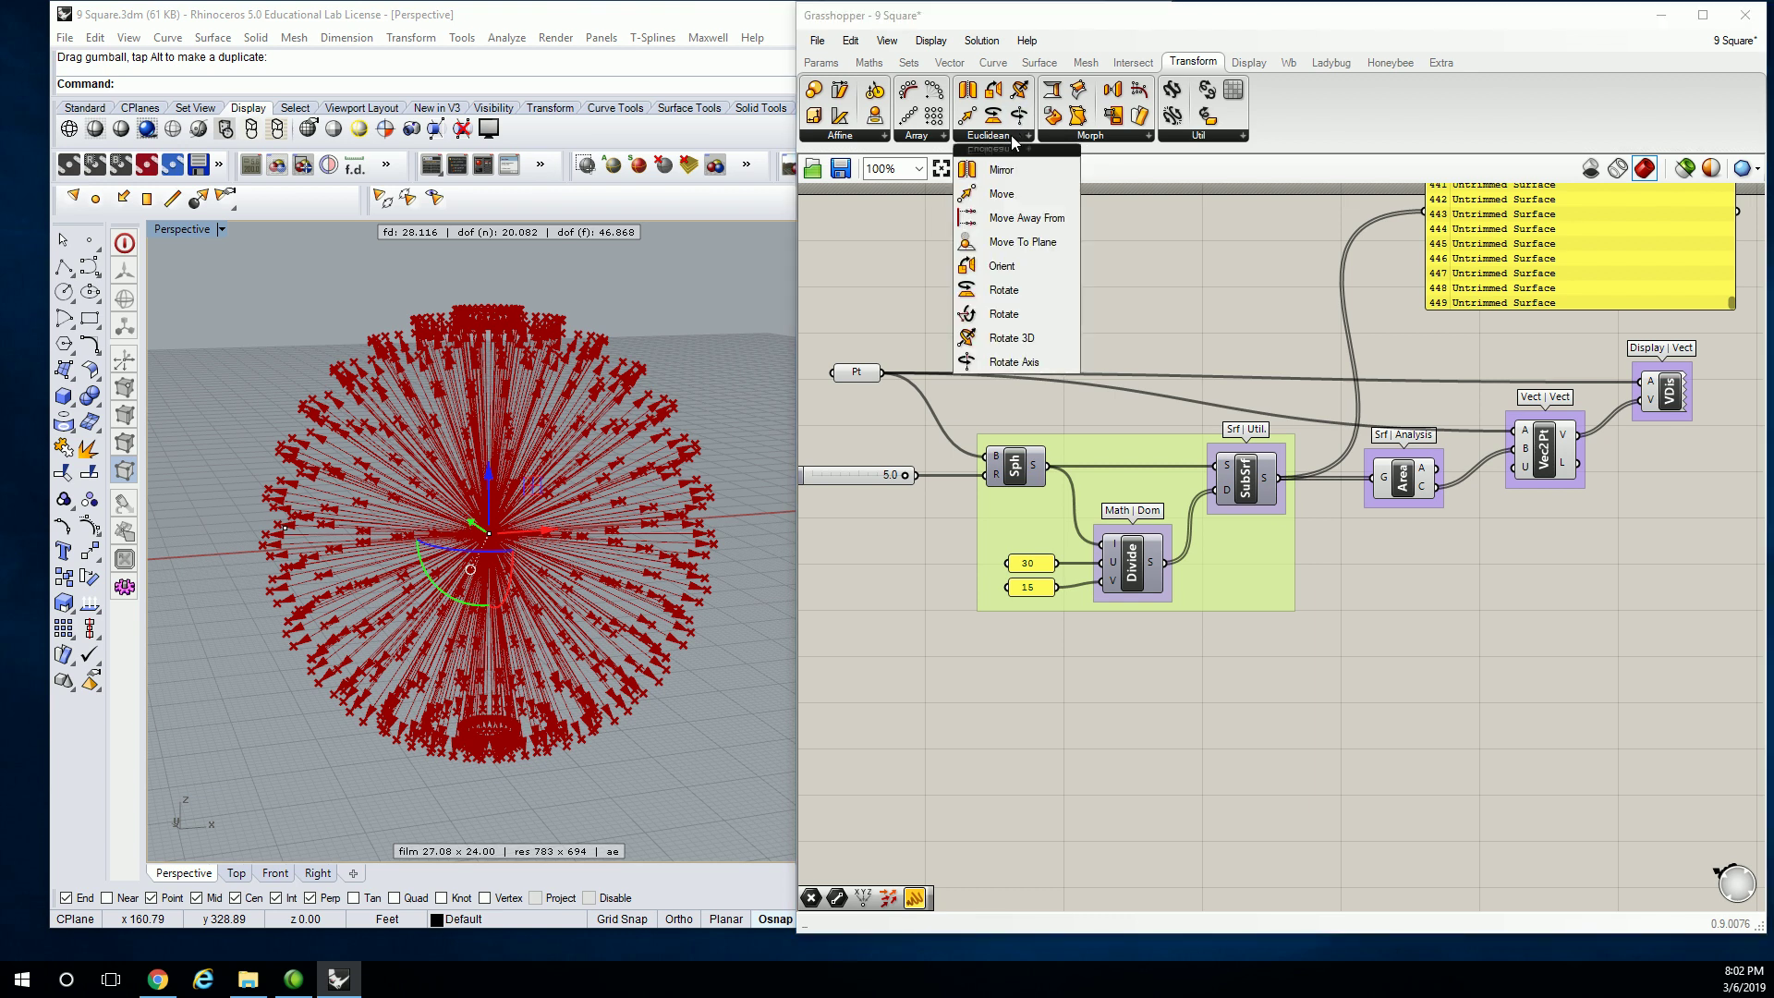
click(998, 196)
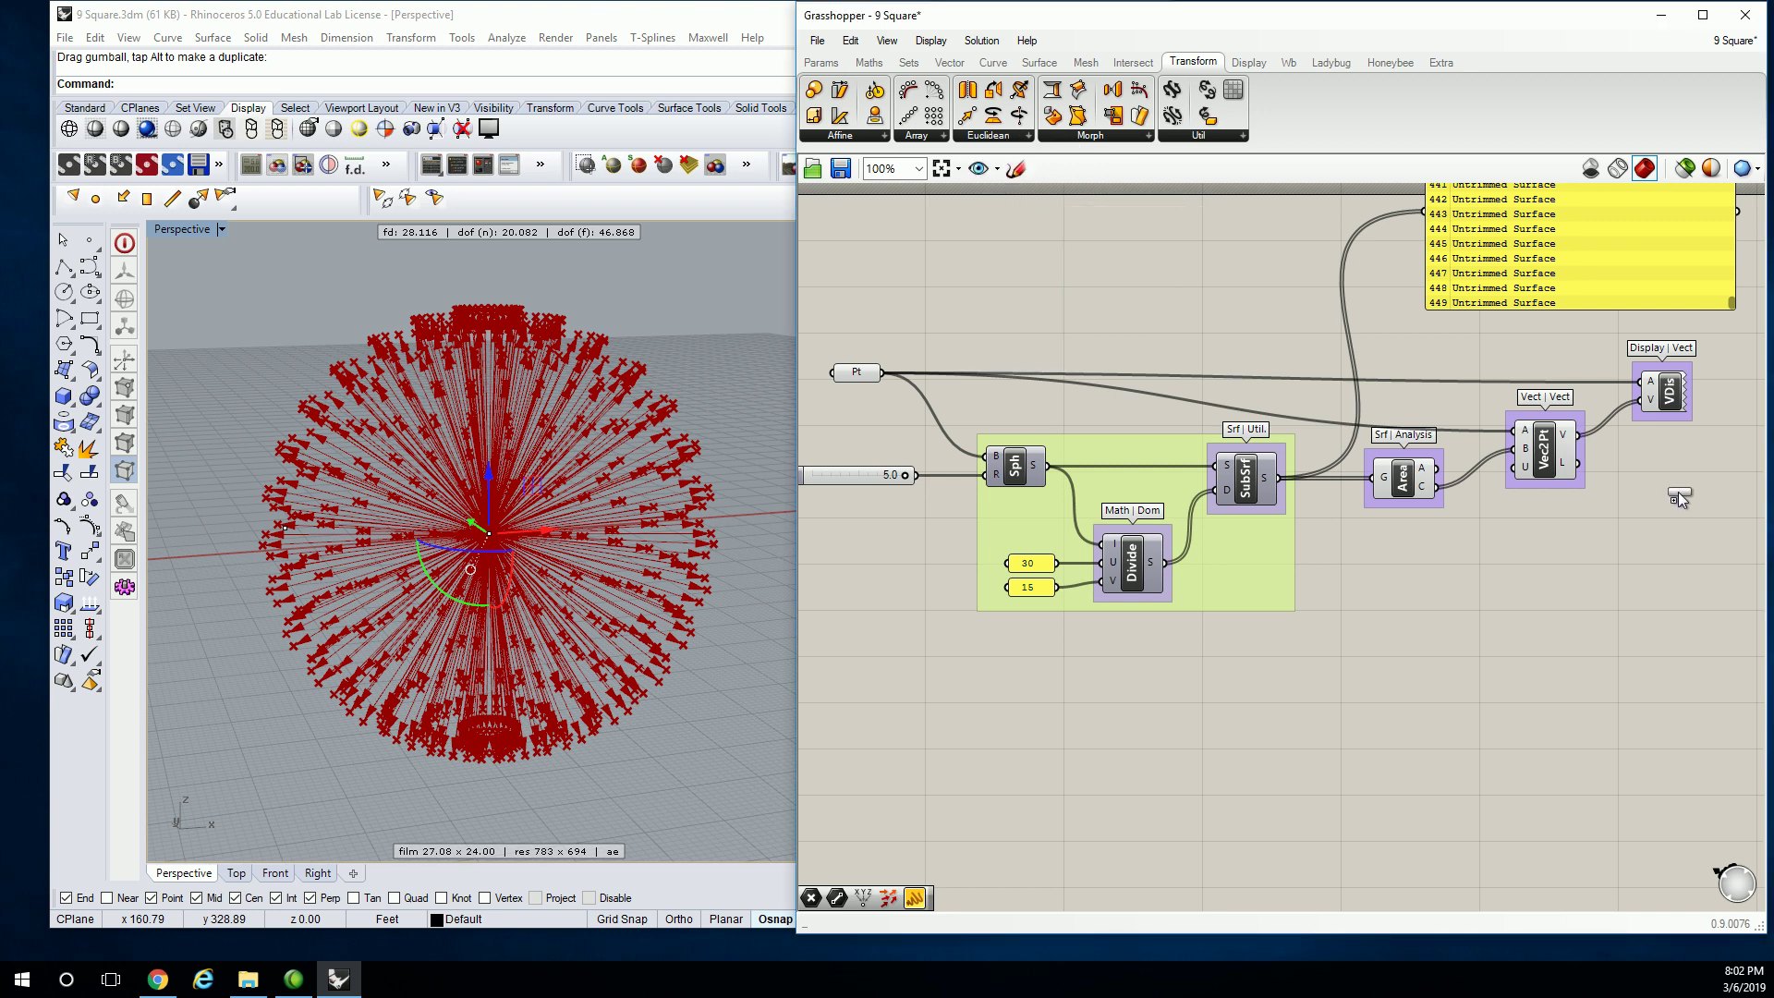
click(1686, 490)
right_drag(1686, 490, 1126, 460)
drag(1126, 460, 1455, 386)
mouse_move(1456, 386)
right_down()
mouse_move(1263, 392)
mouse_move(1423, 388)
right_up()
drag(1426, 388, 1499, 386)
scroll(1371, 381, up, 1)
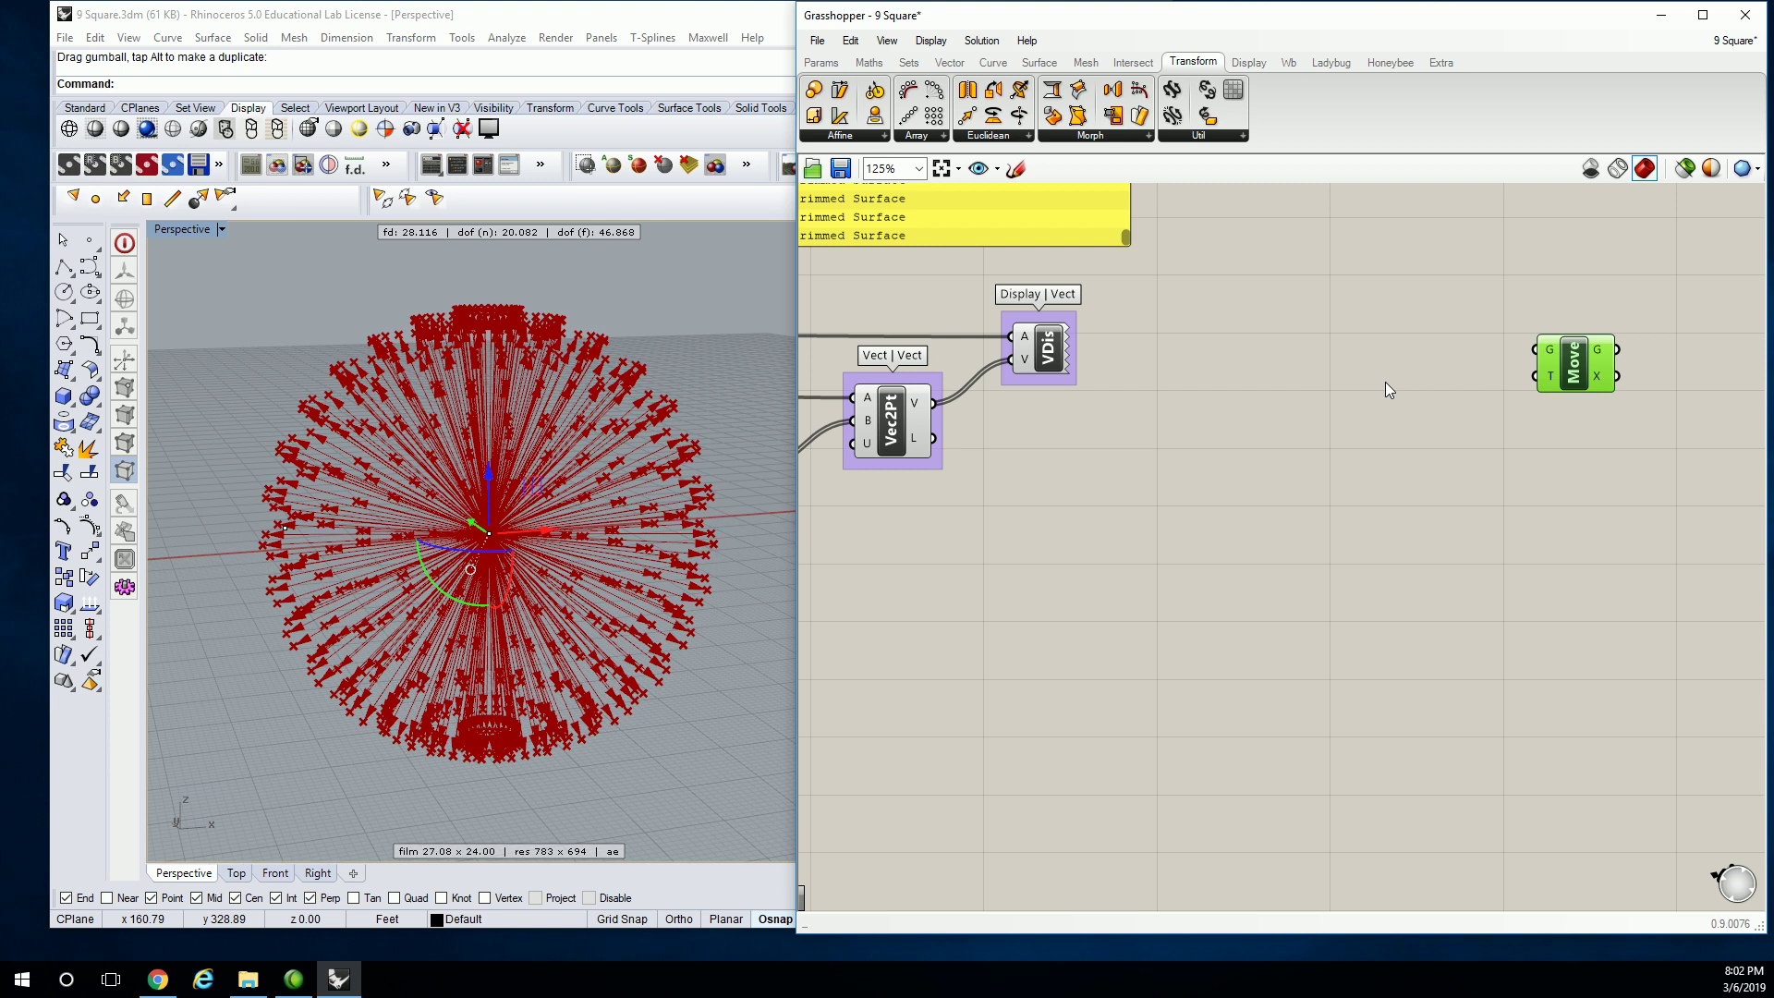
click(1384, 380)
right_drag(1384, 380, 1299, 386)
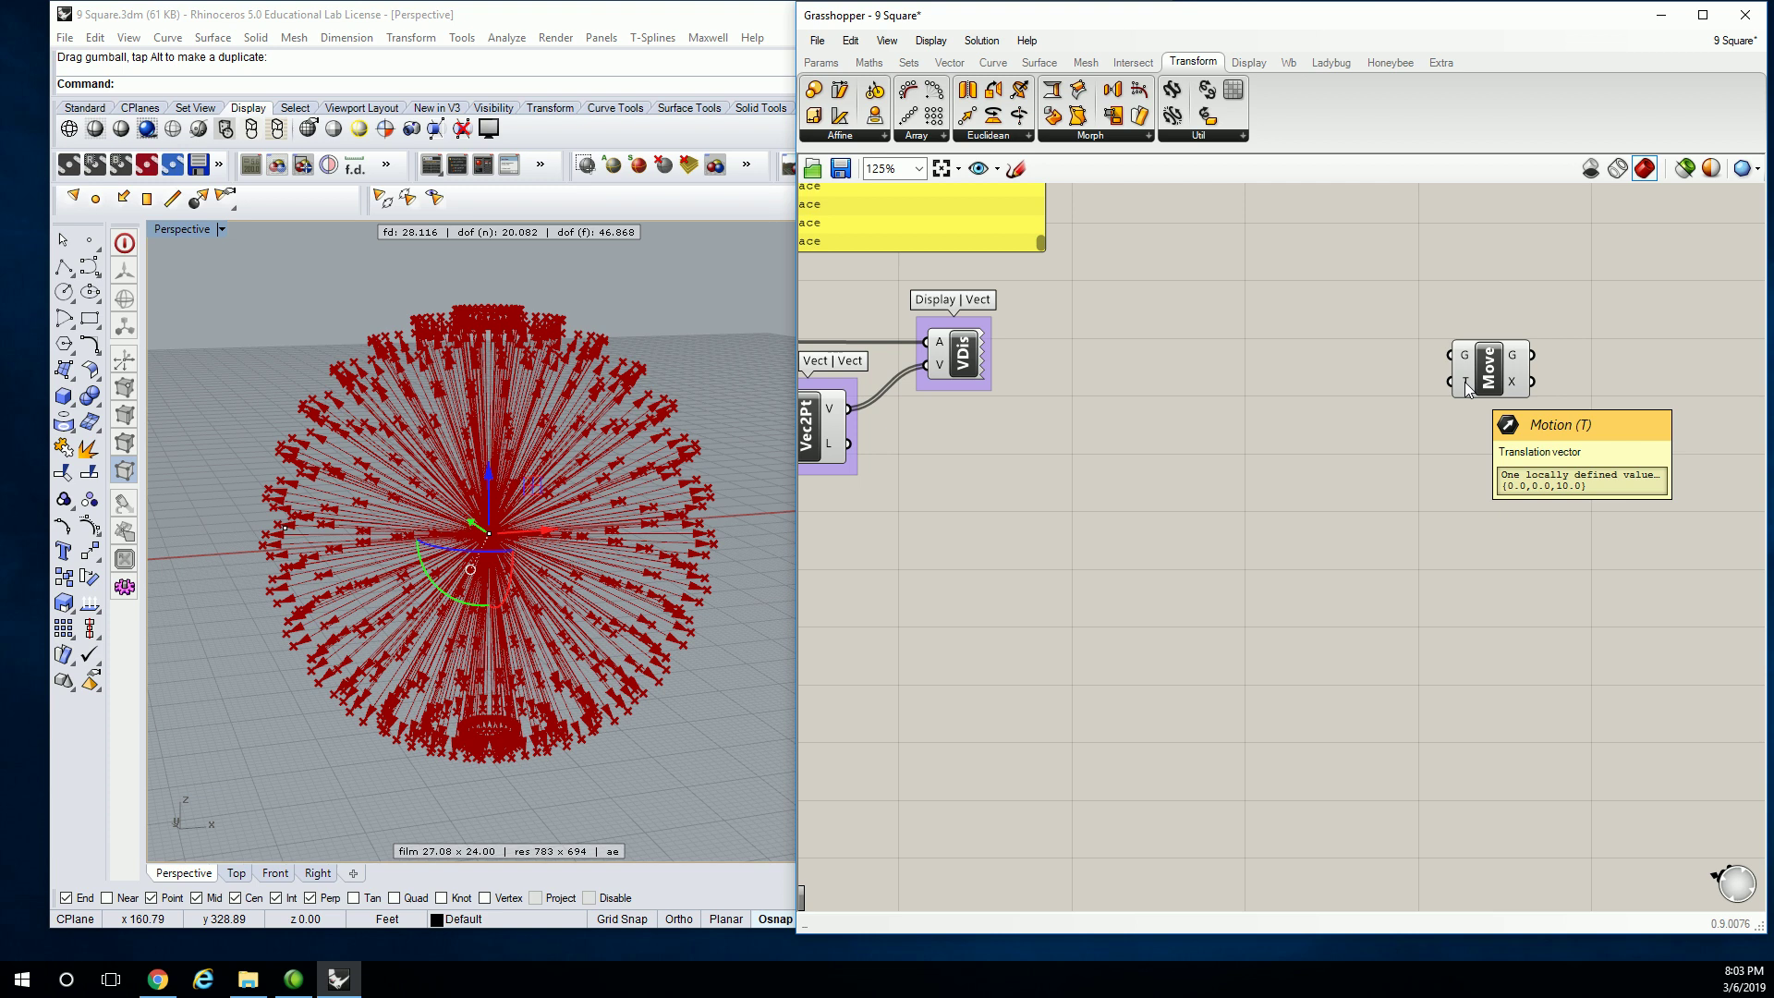
- Connect the SubSrf surface output to the Move component's geometry input and reposition Move slightly lower
right_drag(1267, 368, 1413, 365)
scroll(1412, 365, down, 5)
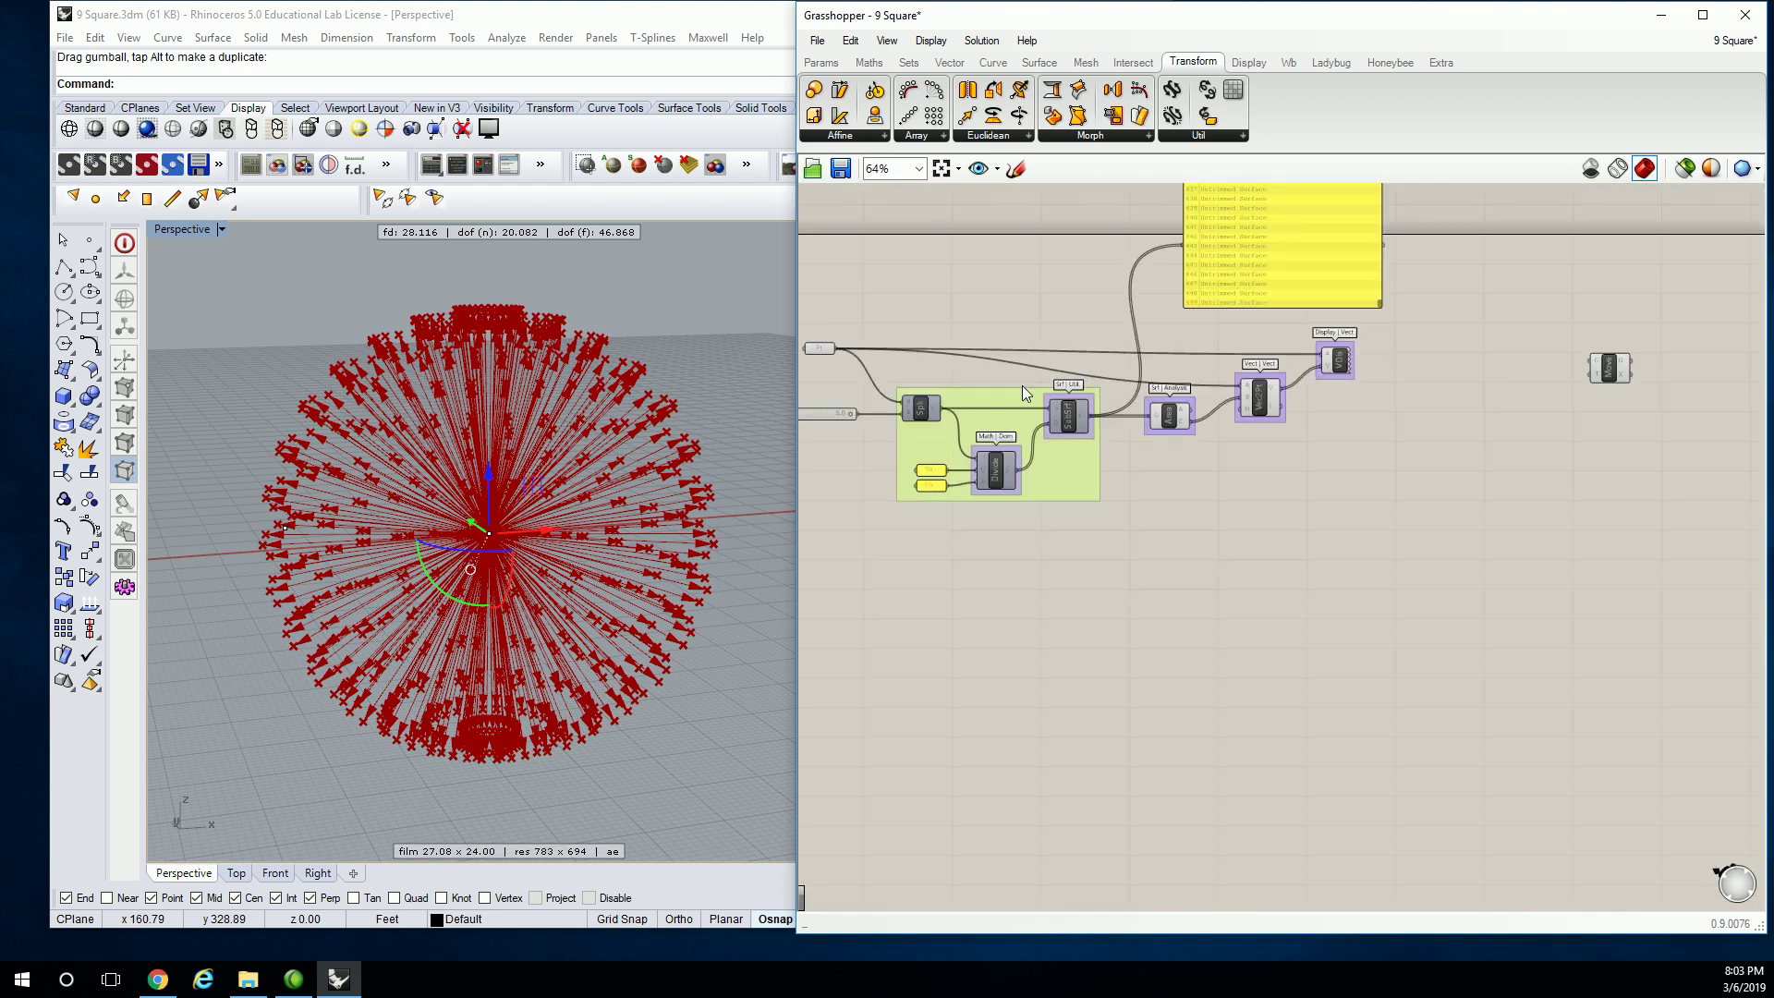
scroll(994, 399, up, 2)
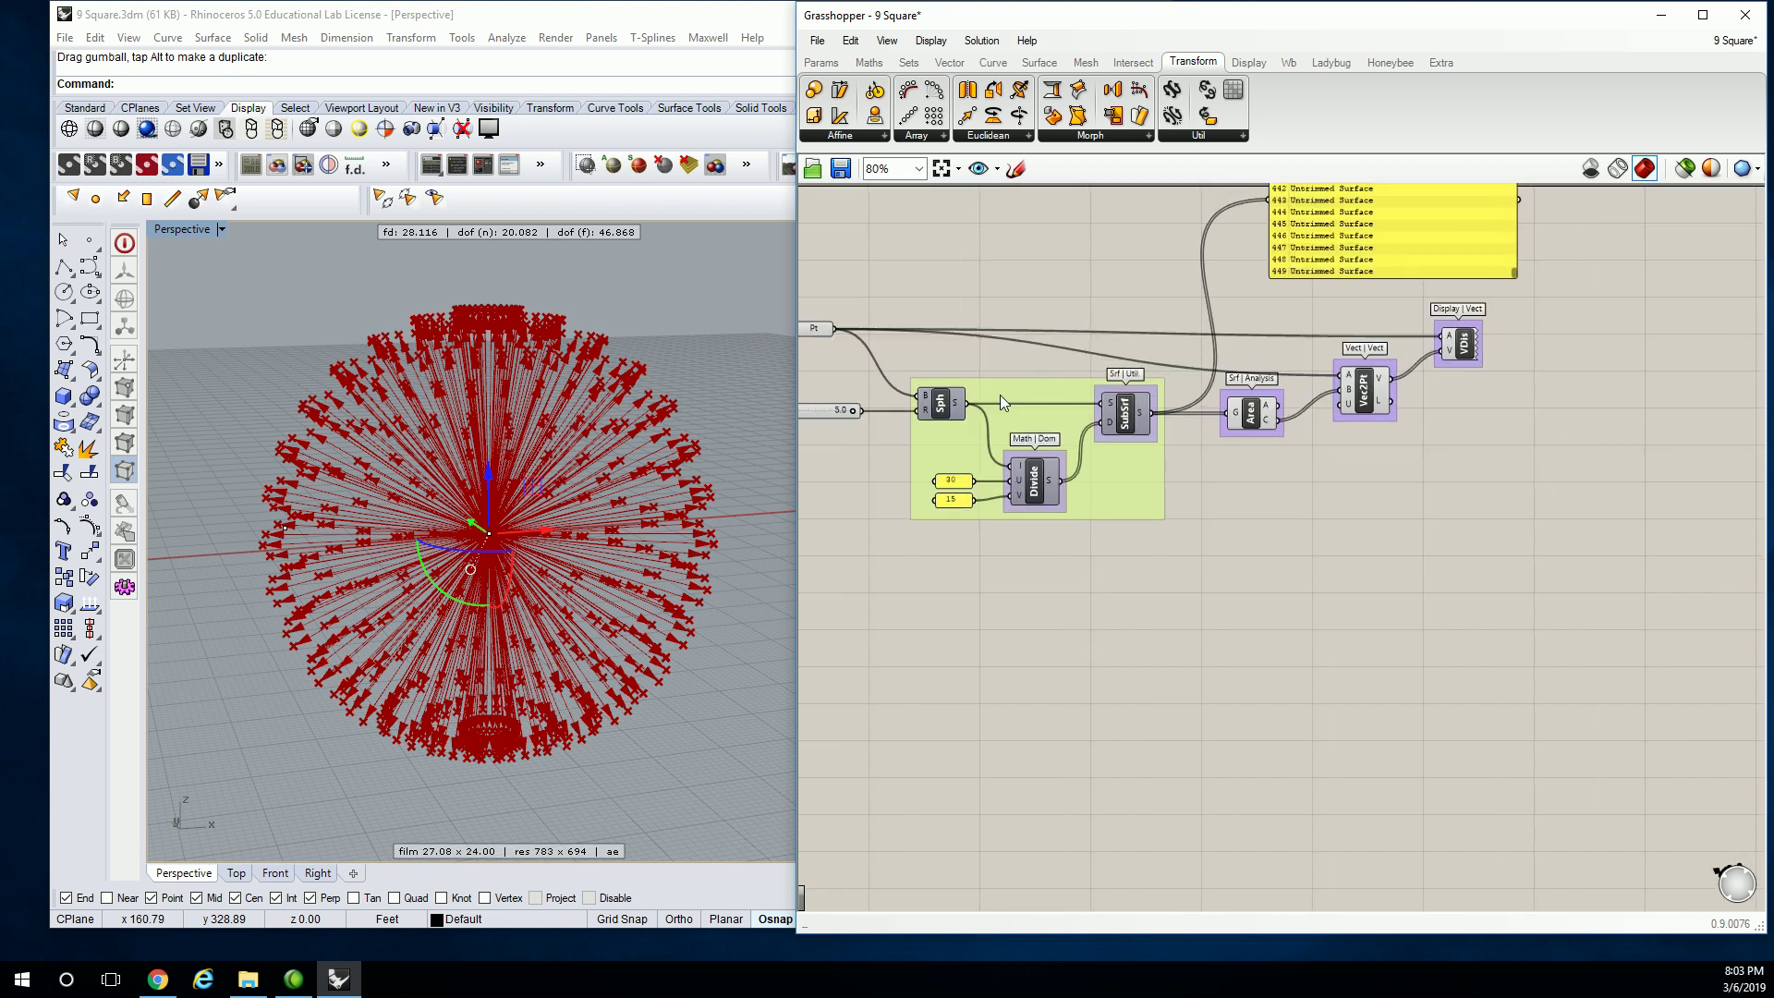
mouse_move(953, 399)
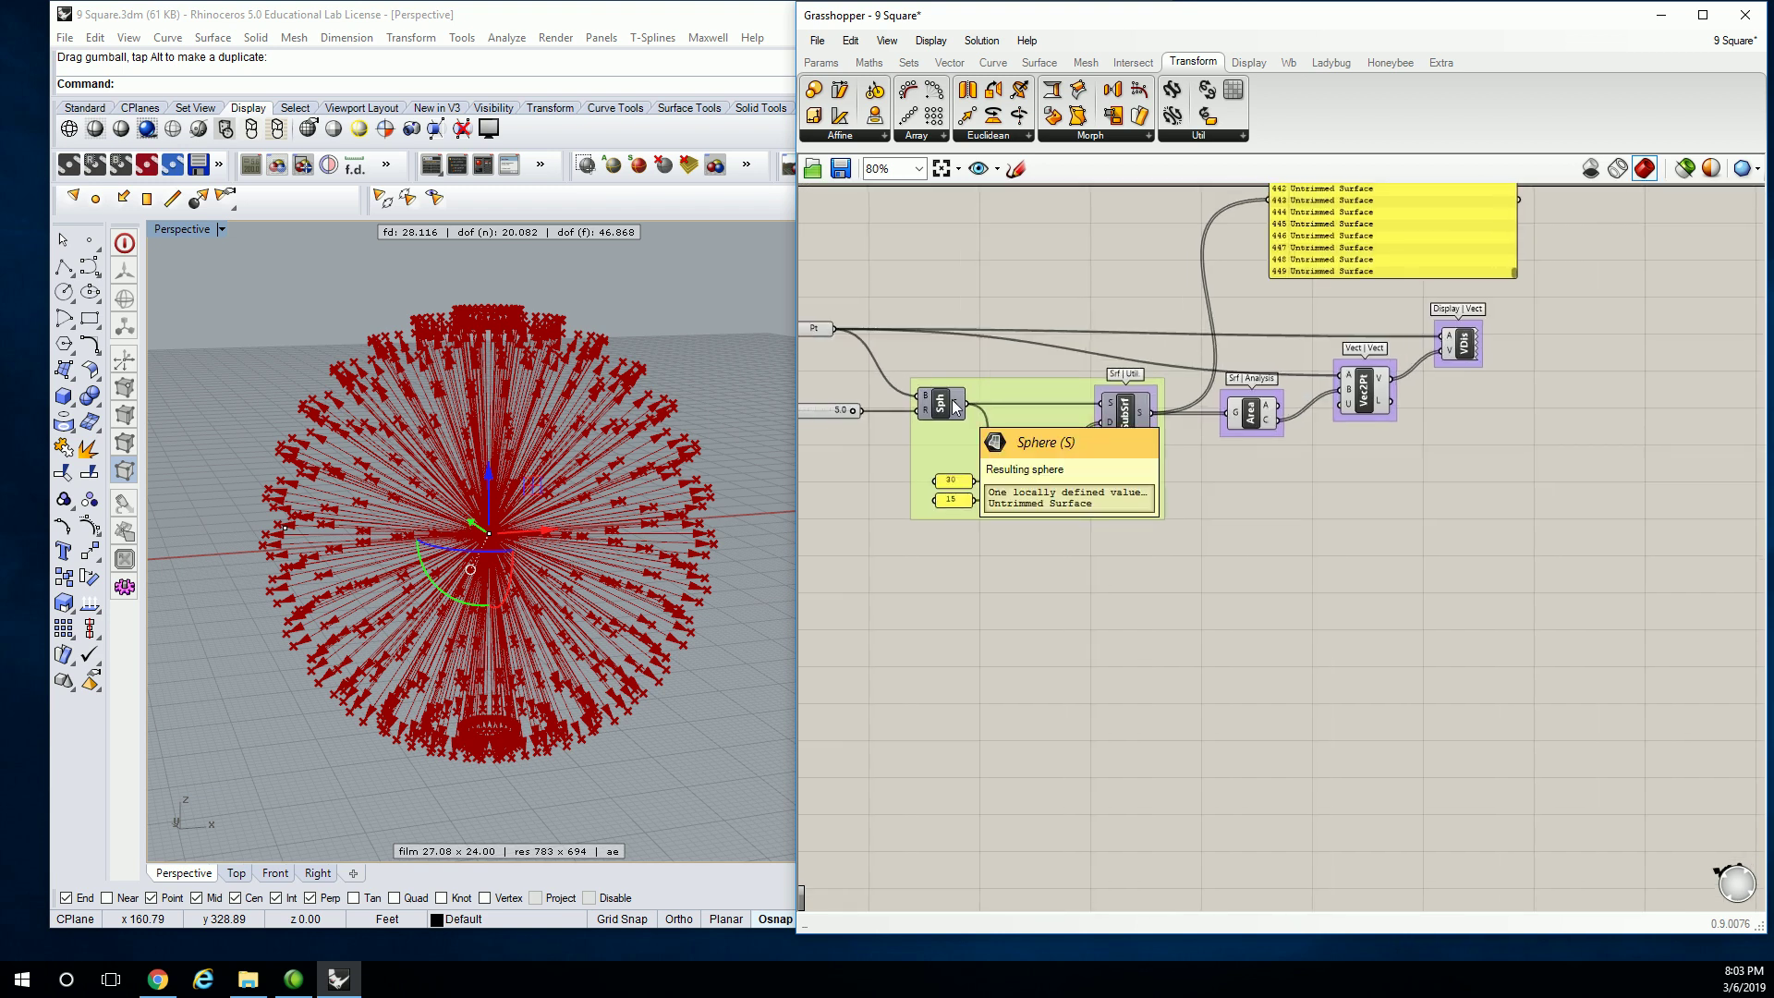
mouse_move(1144, 412)
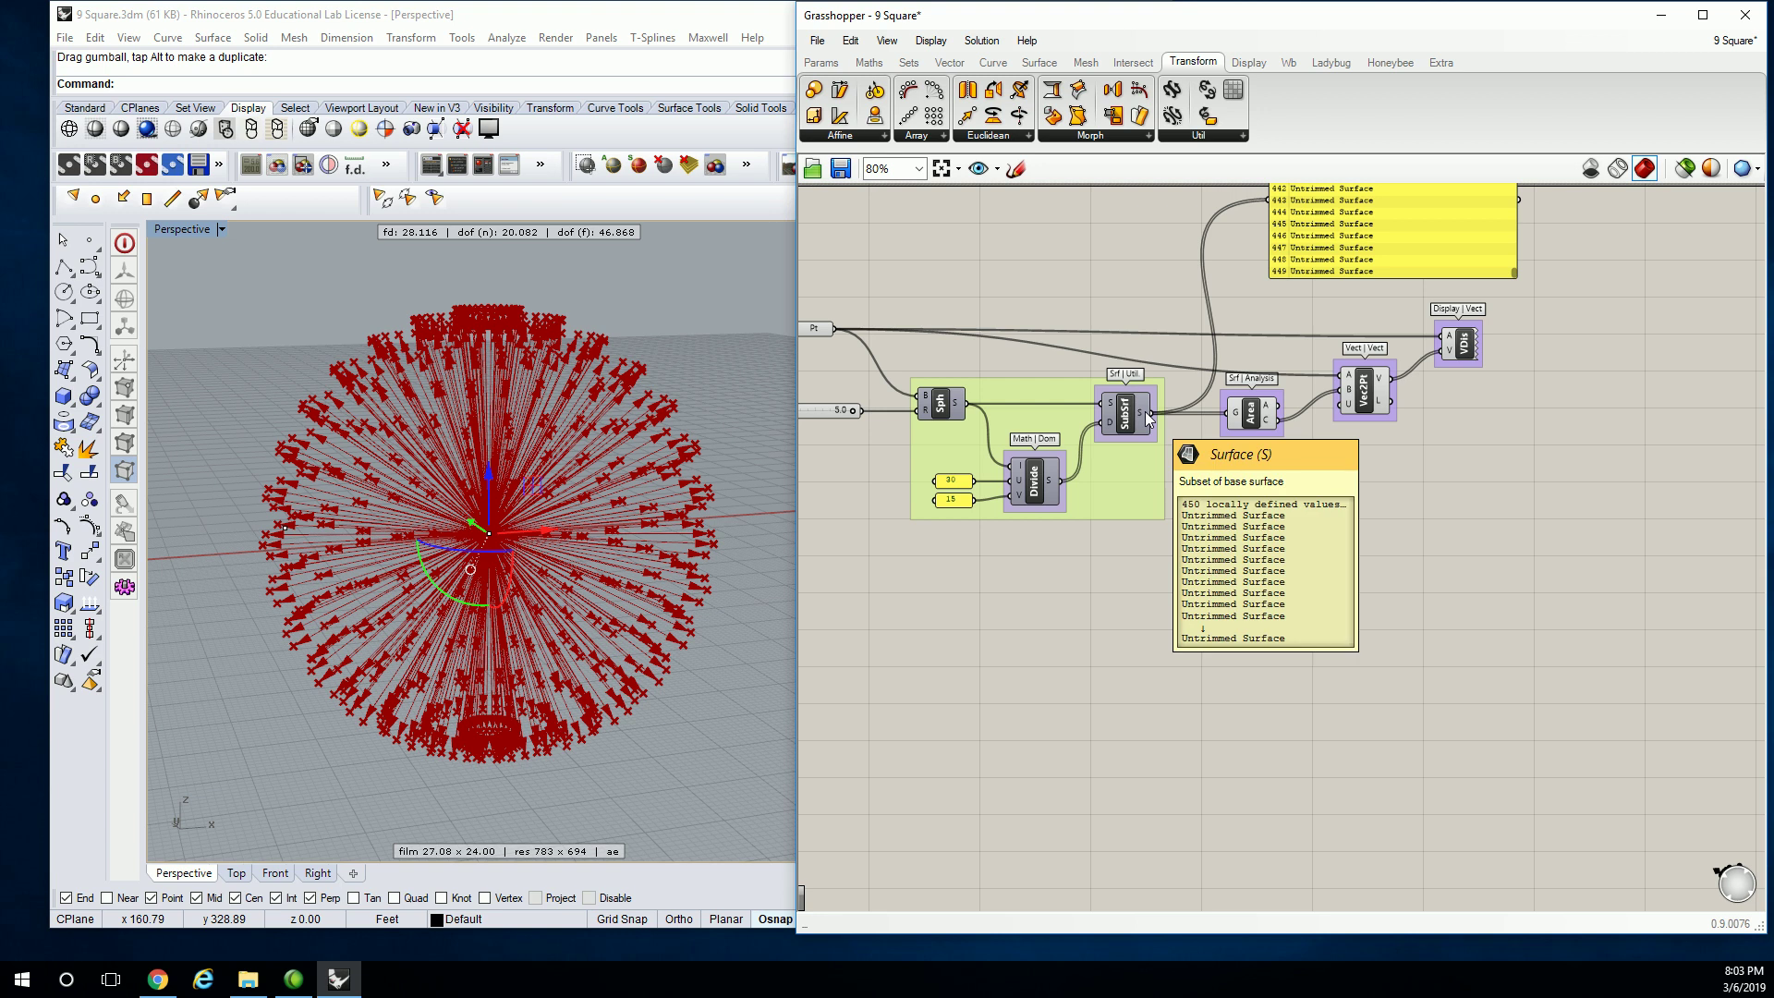
scroll(1462, 418, down, 2)
right_drag(1462, 418, 1395, 434)
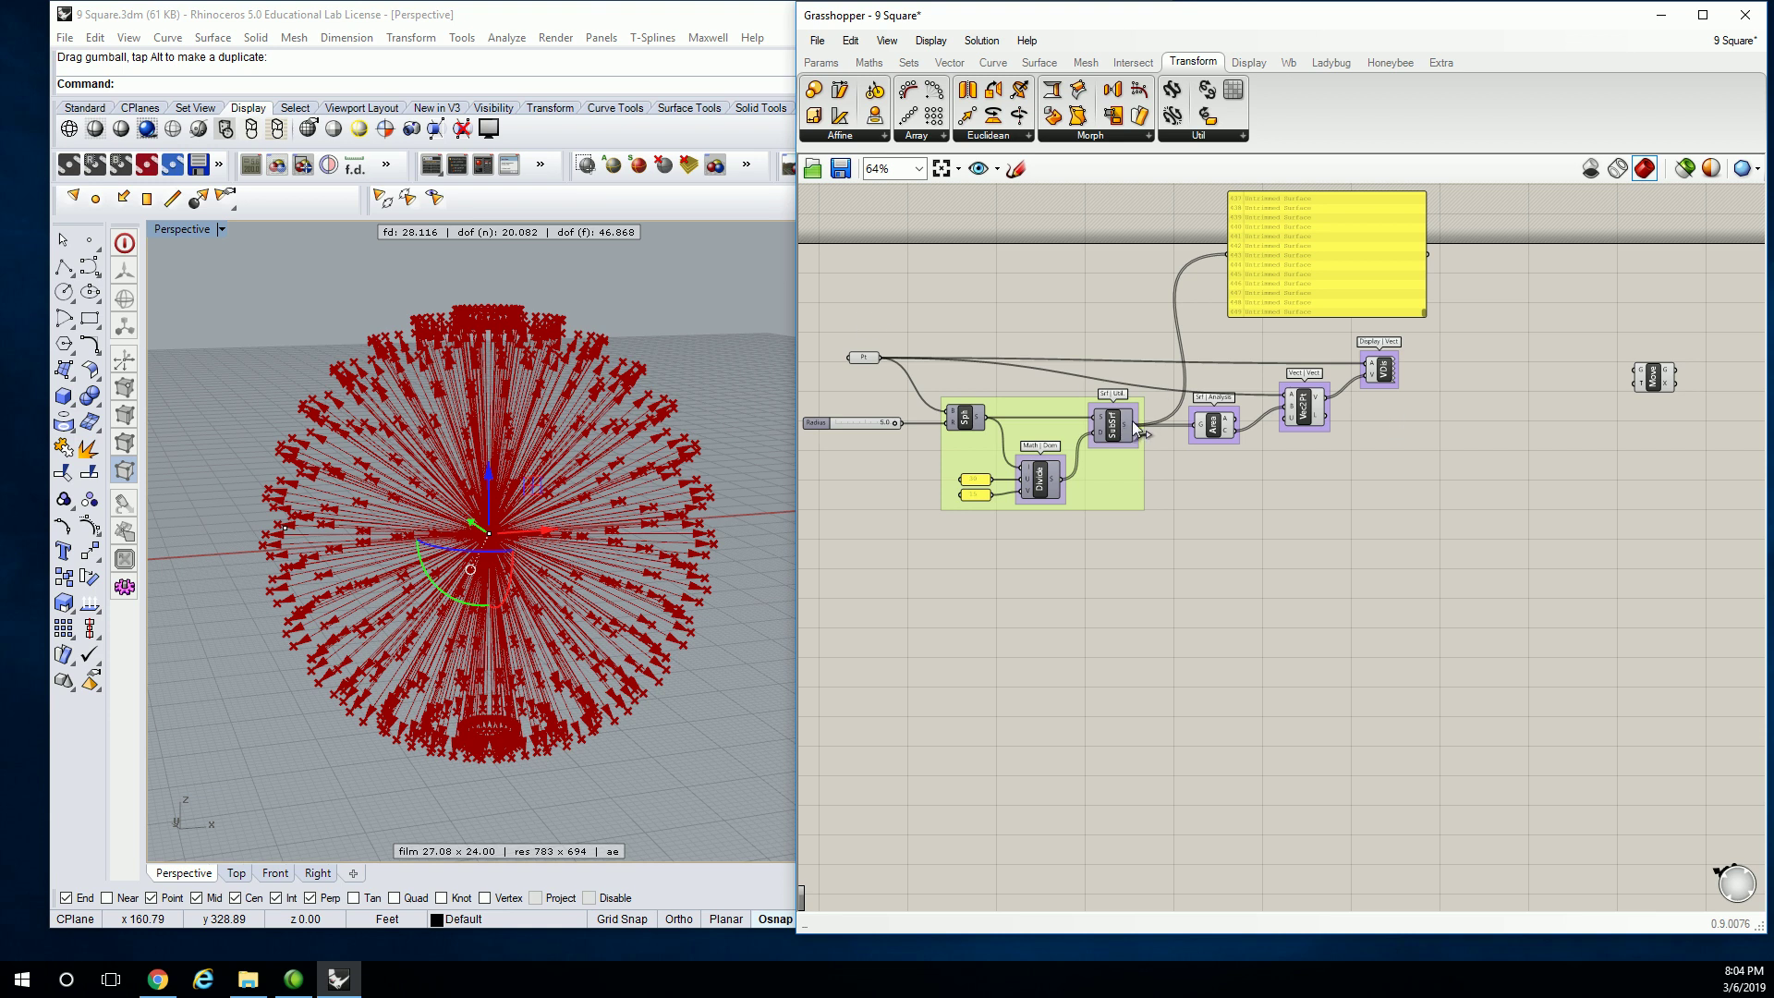
drag(1135, 424, 1638, 501)
scroll(565, 355, down, 5)
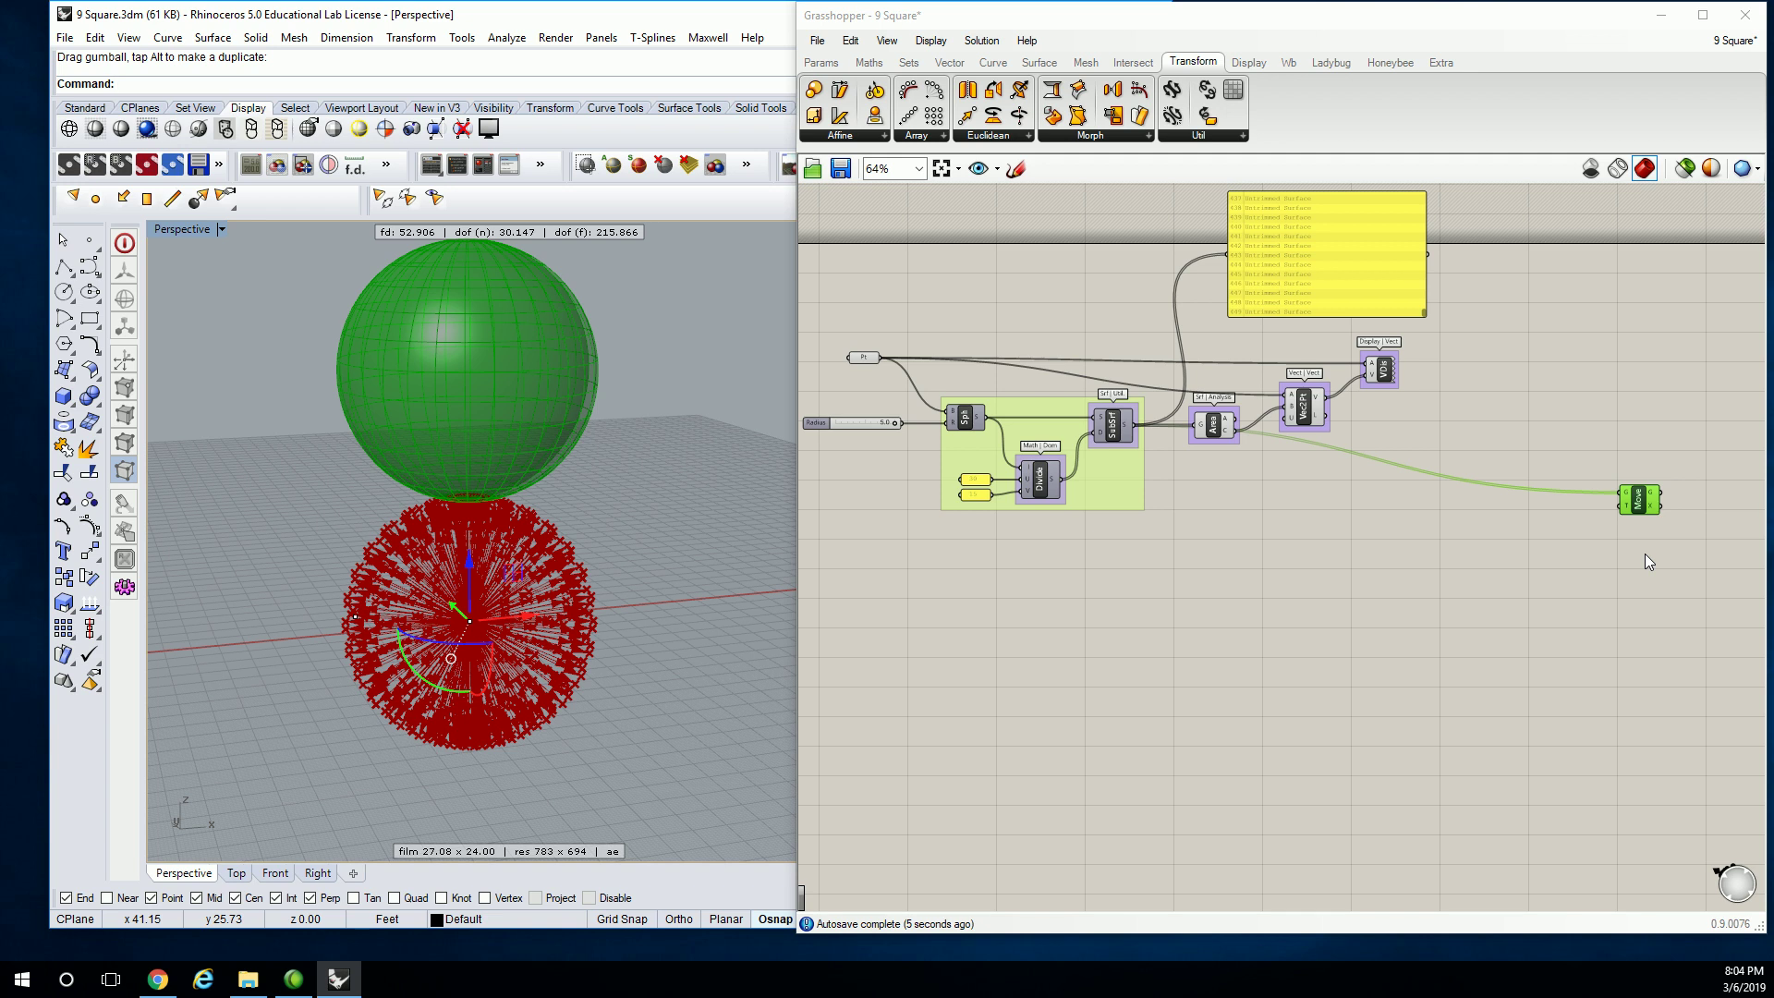
click(1645, 554)
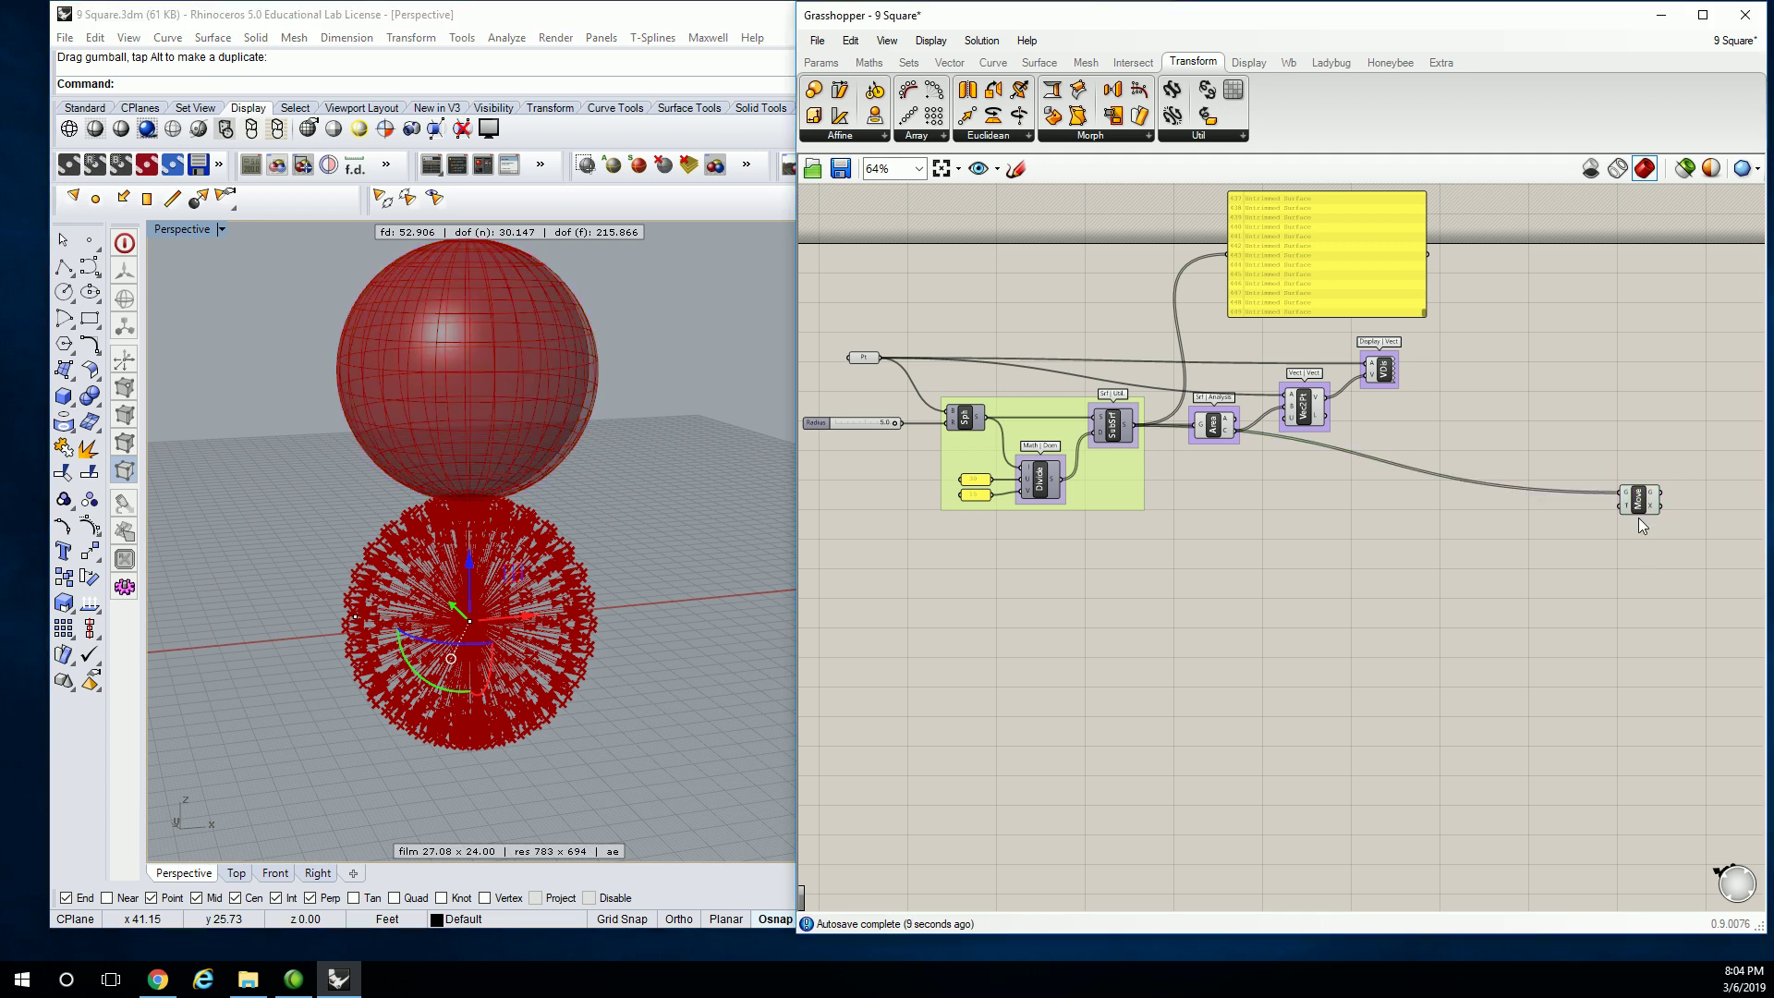
- Connect the Vec2Pt vector output to the Move component's motion (T) input
scroll(1634, 541, up, 3)
mouse_move(1618, 474)
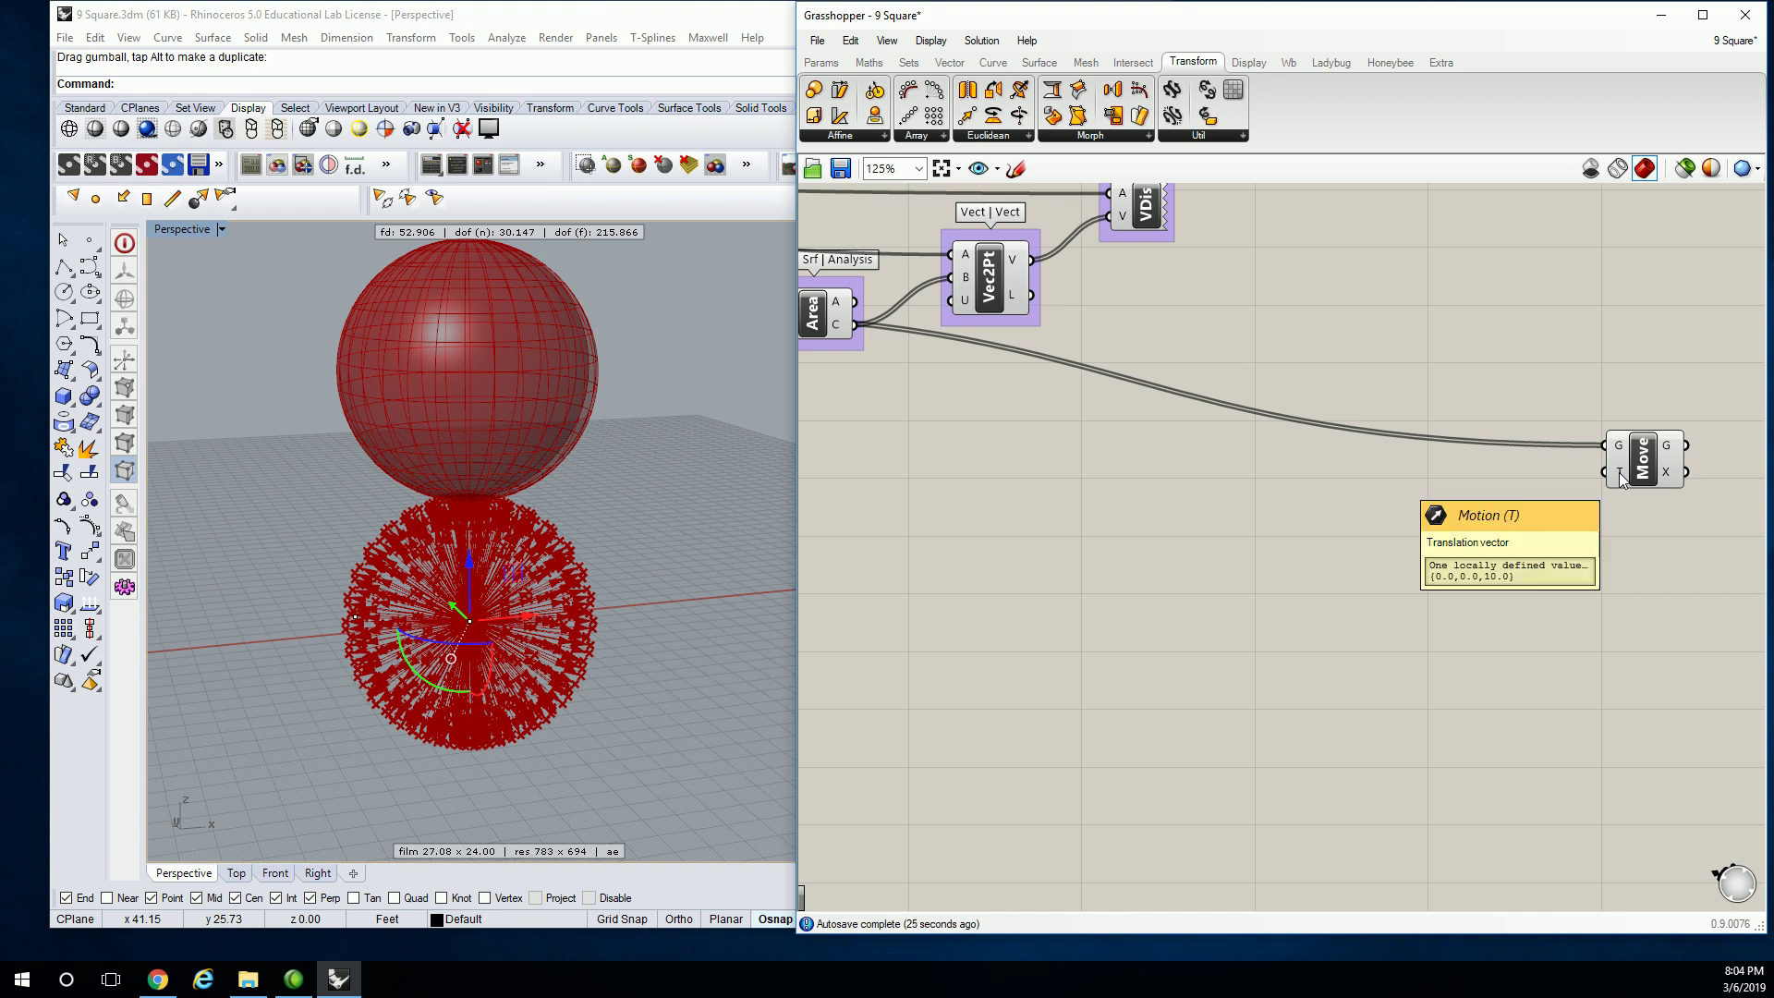
scroll(1275, 347, up, 2)
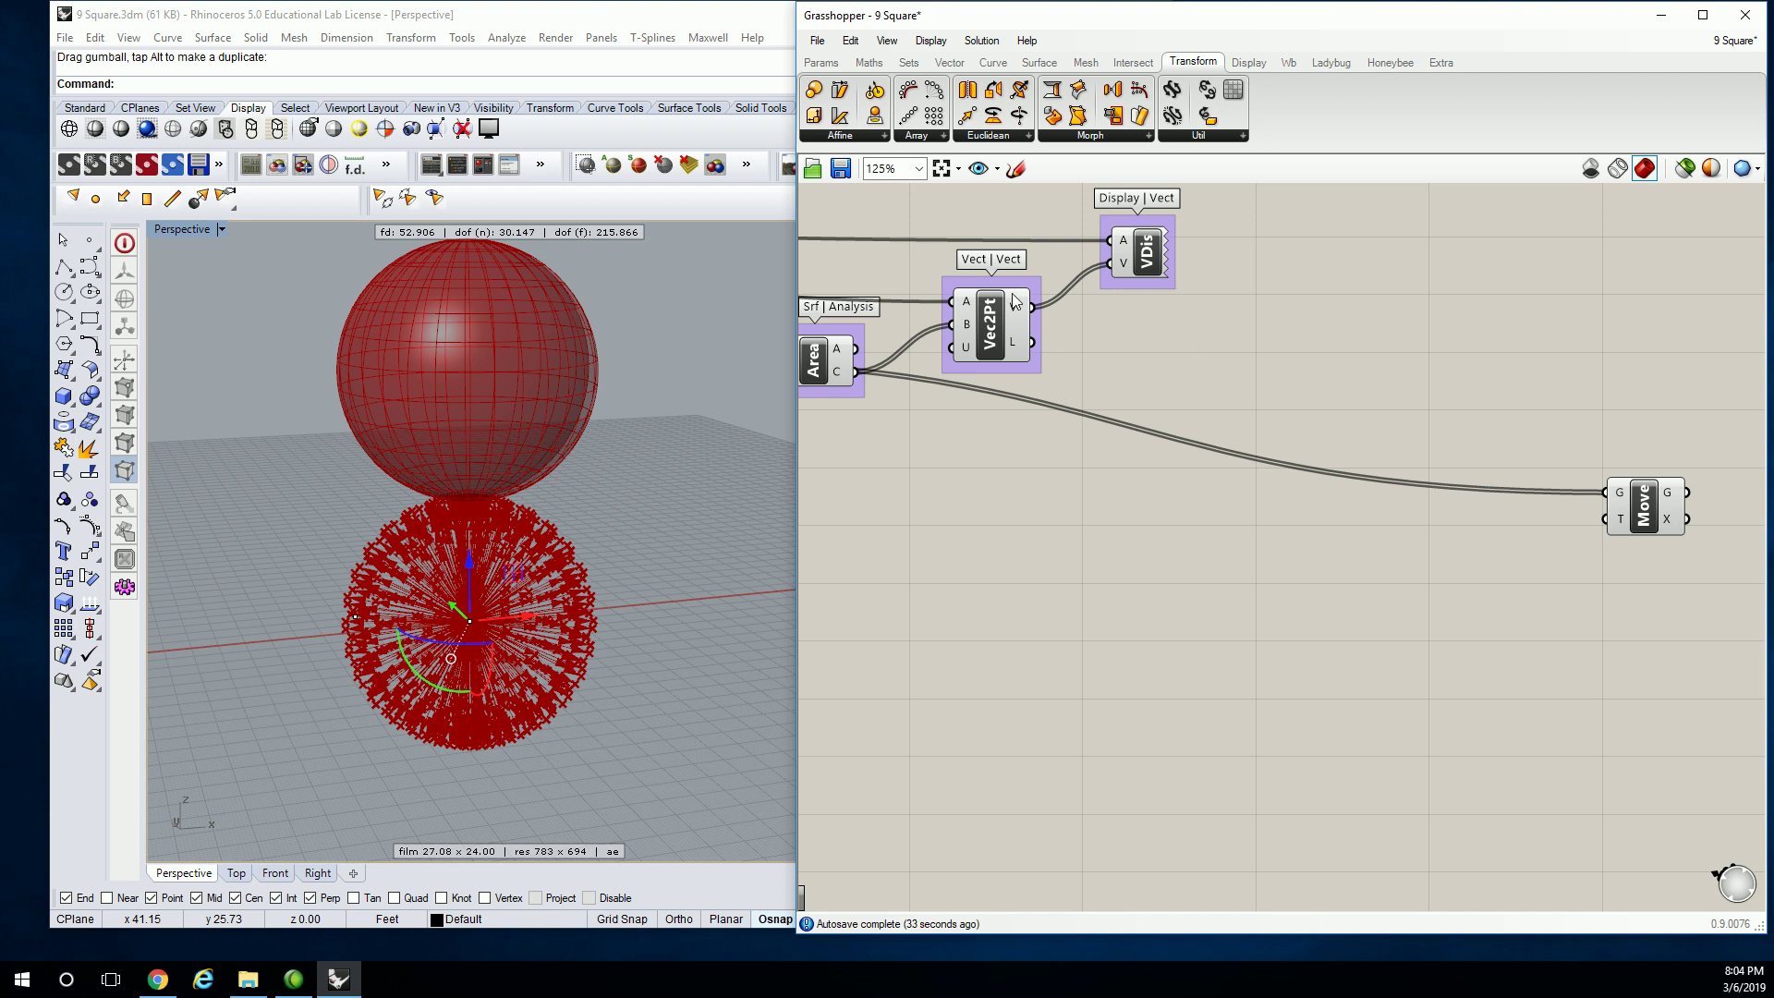
drag(1035, 307, 1598, 523)
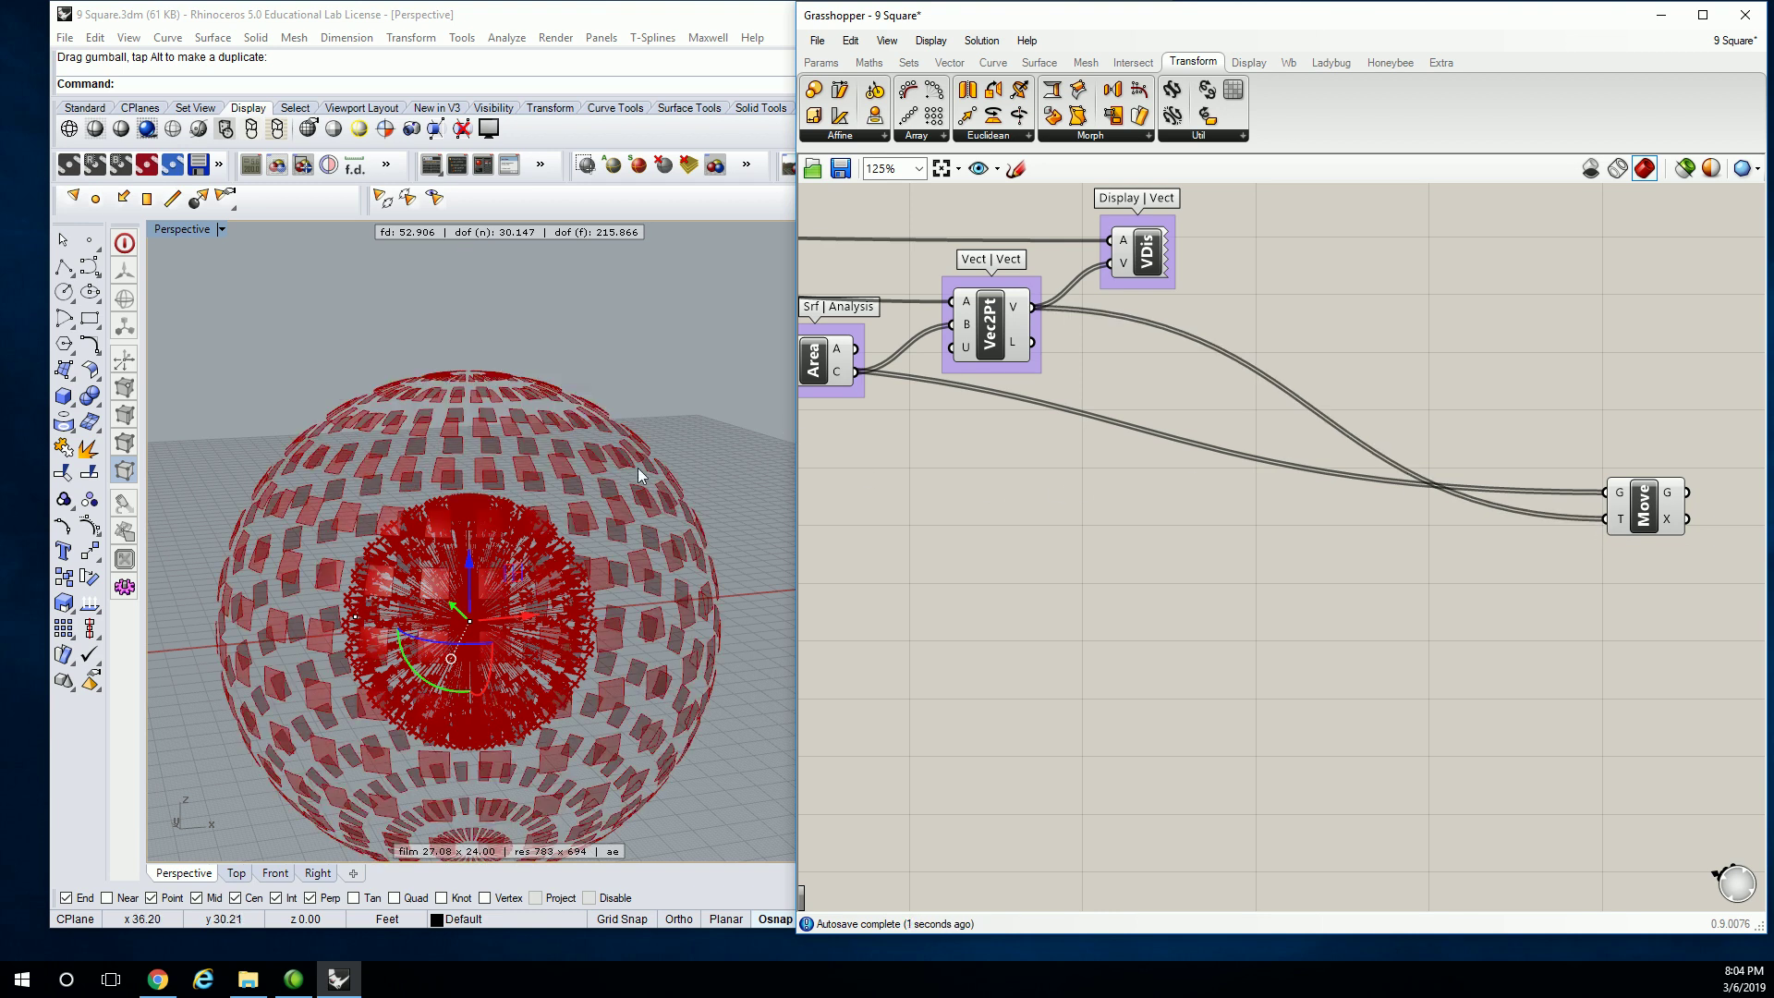
right_drag(621, 475, 672, 425)
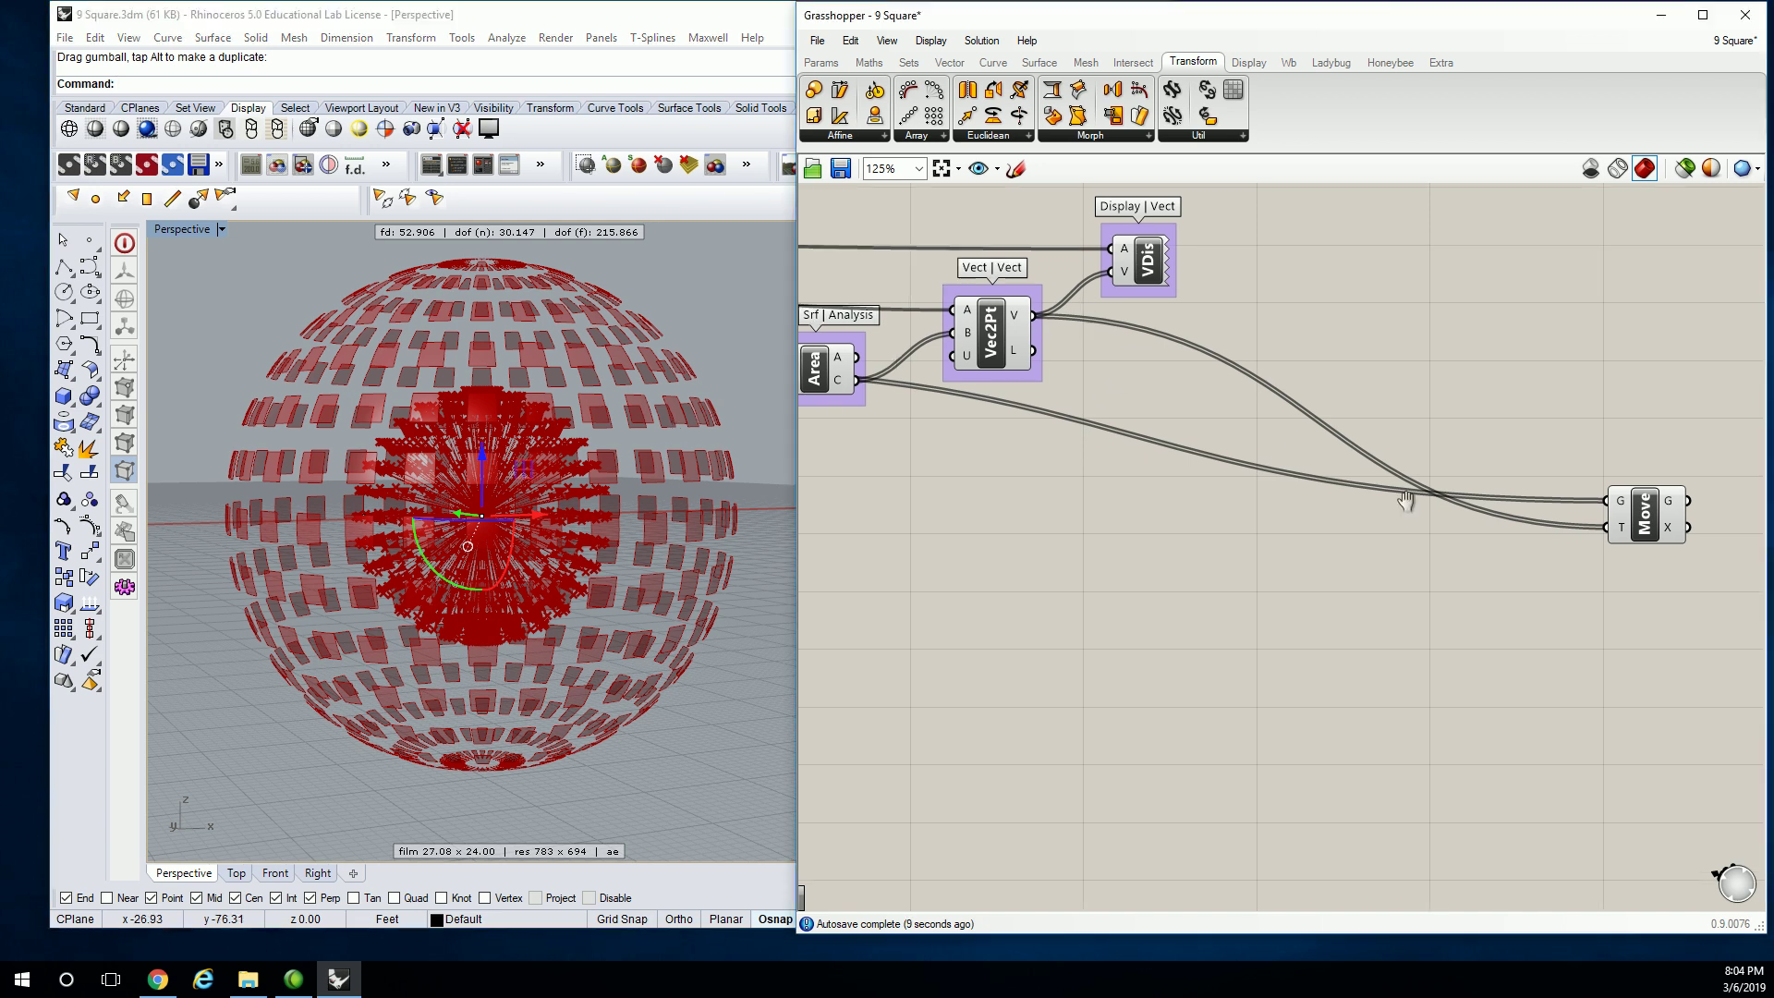
- Bring the Move component closer to the definition, group it, and name the group "Transform | Euclid."
drag(1656, 593, 1405, 549)
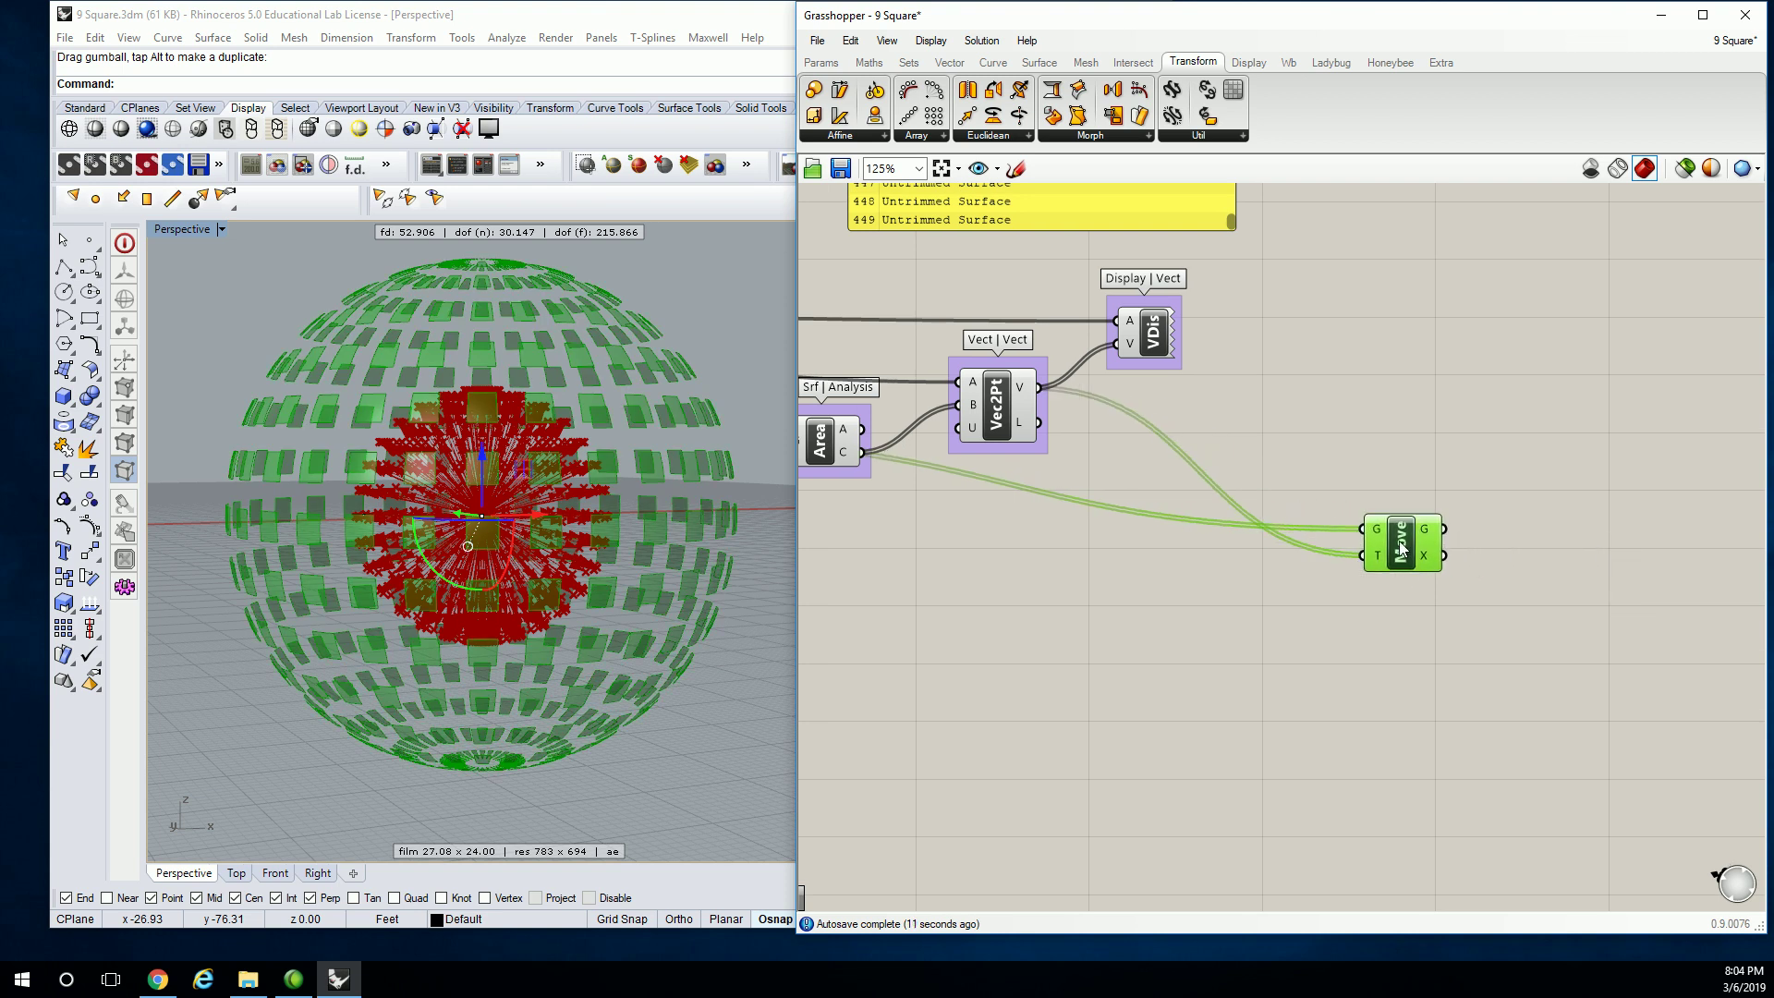
click(1394, 475)
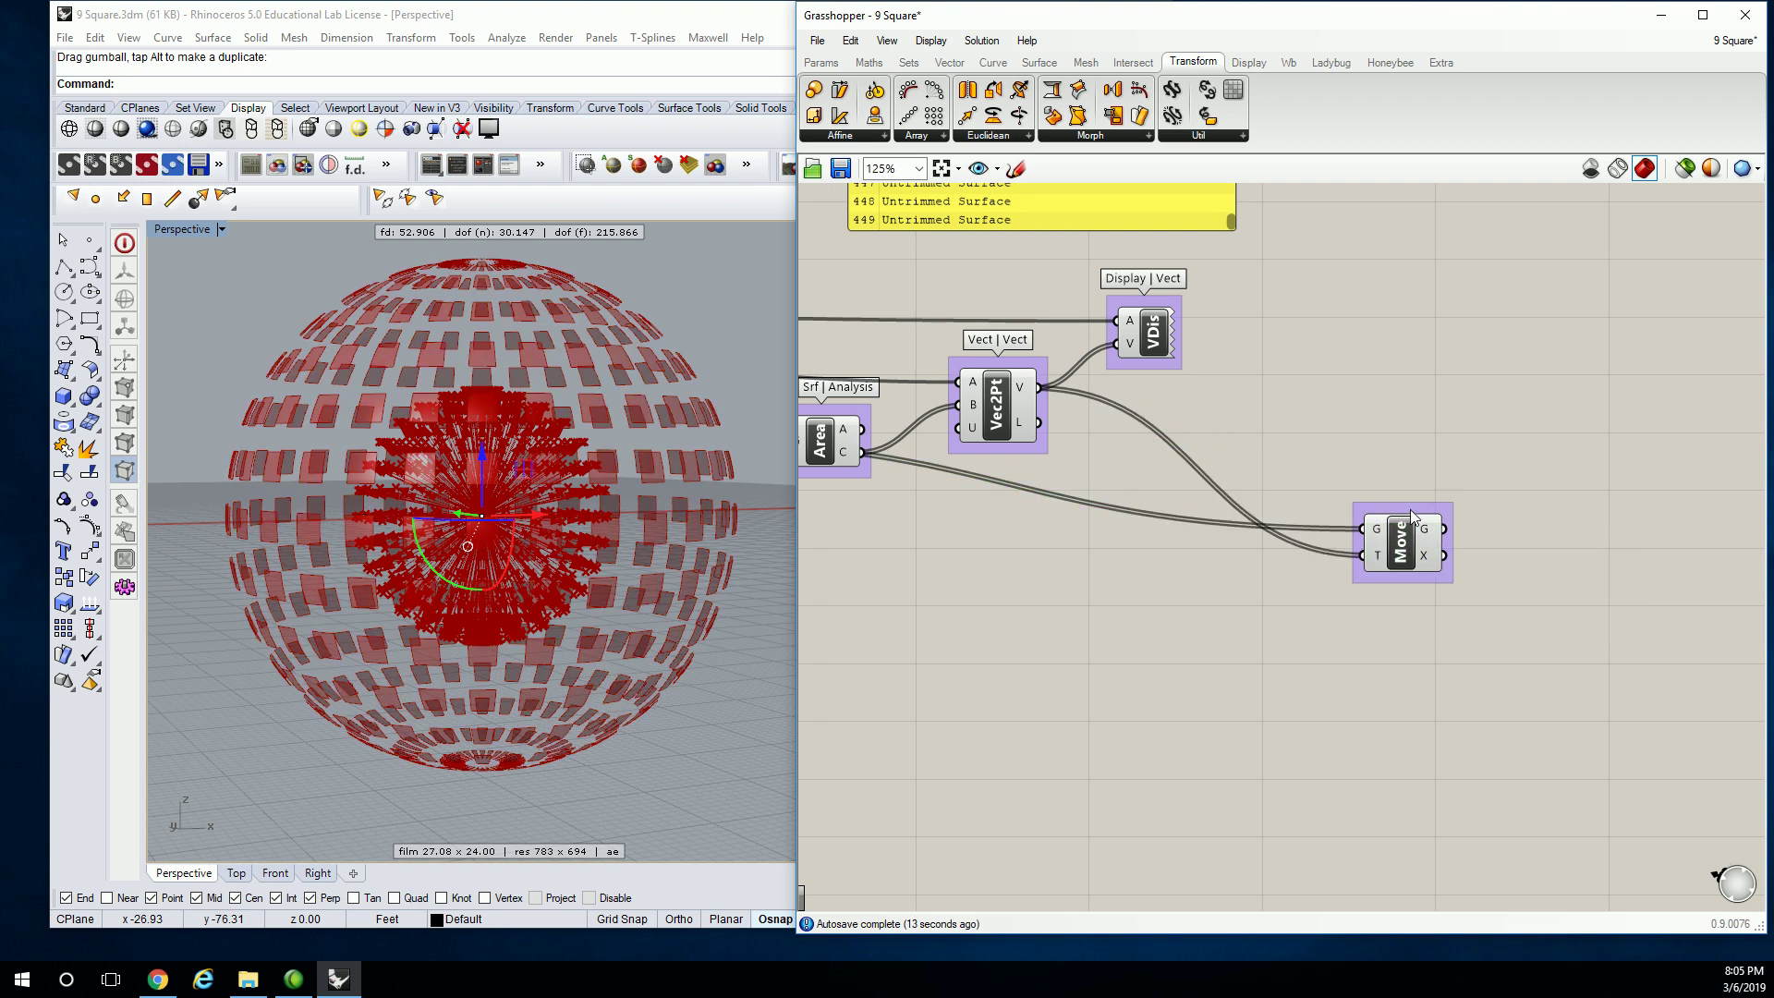
right_click(1410, 508)
text(Transform | Euclid.)
key(Return)
click(1387, 534)
- Rearrange the Area, Vec2Pt and vector display components so that their wires run clear of each other
right_drag(1106, 506, 1307, 522)
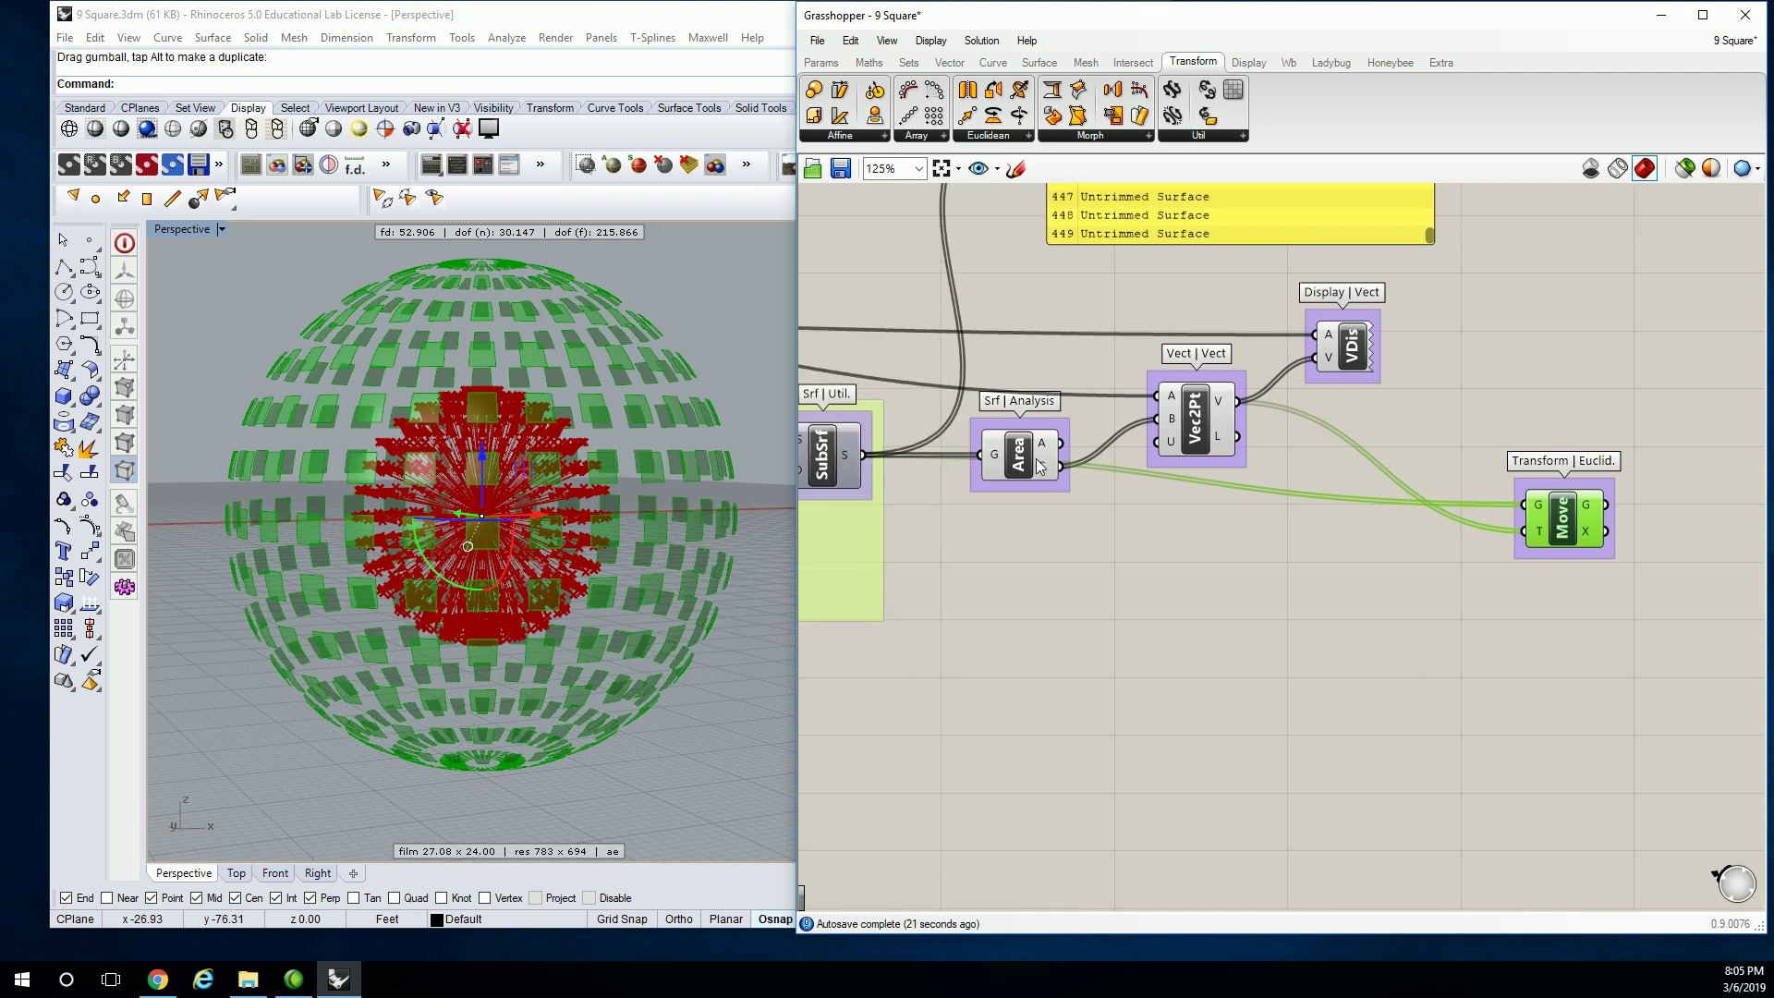
drag(1032, 465, 1018, 544)
drag(1196, 434, 1182, 419)
drag(1330, 355, 1348, 349)
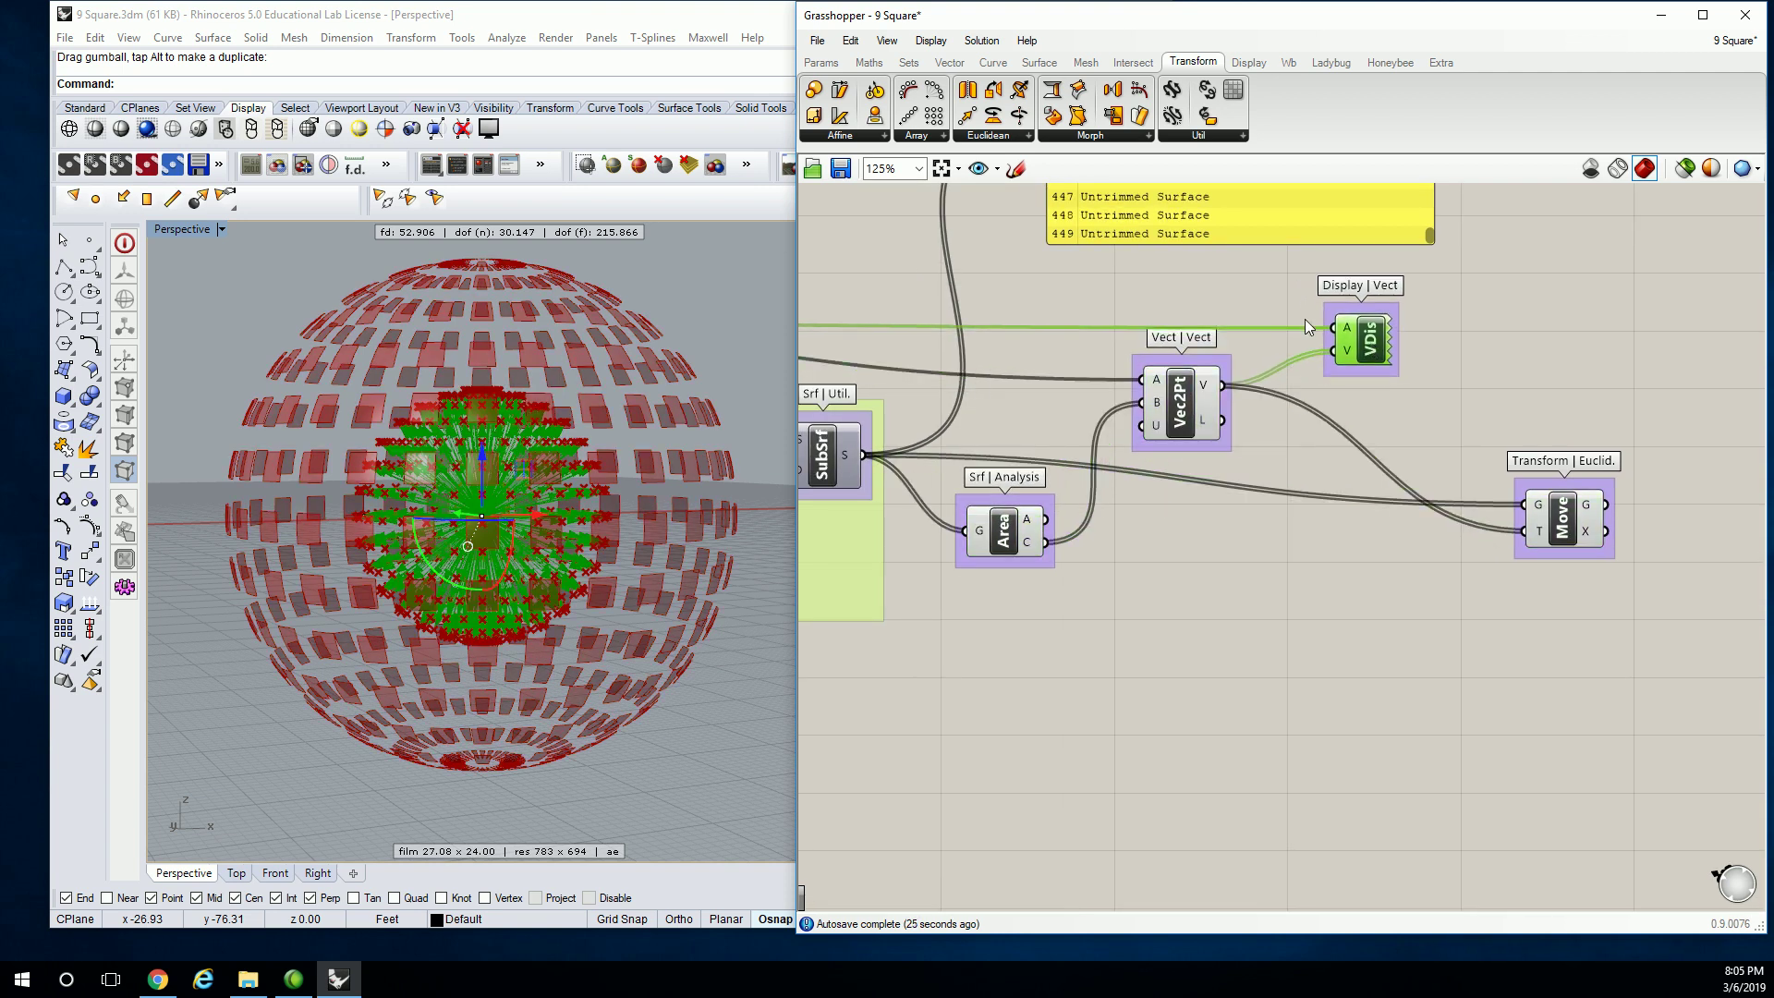
- Turn off the viewport preview of the vector display and Area components
middle_click(1366, 335)
click(1414, 277)
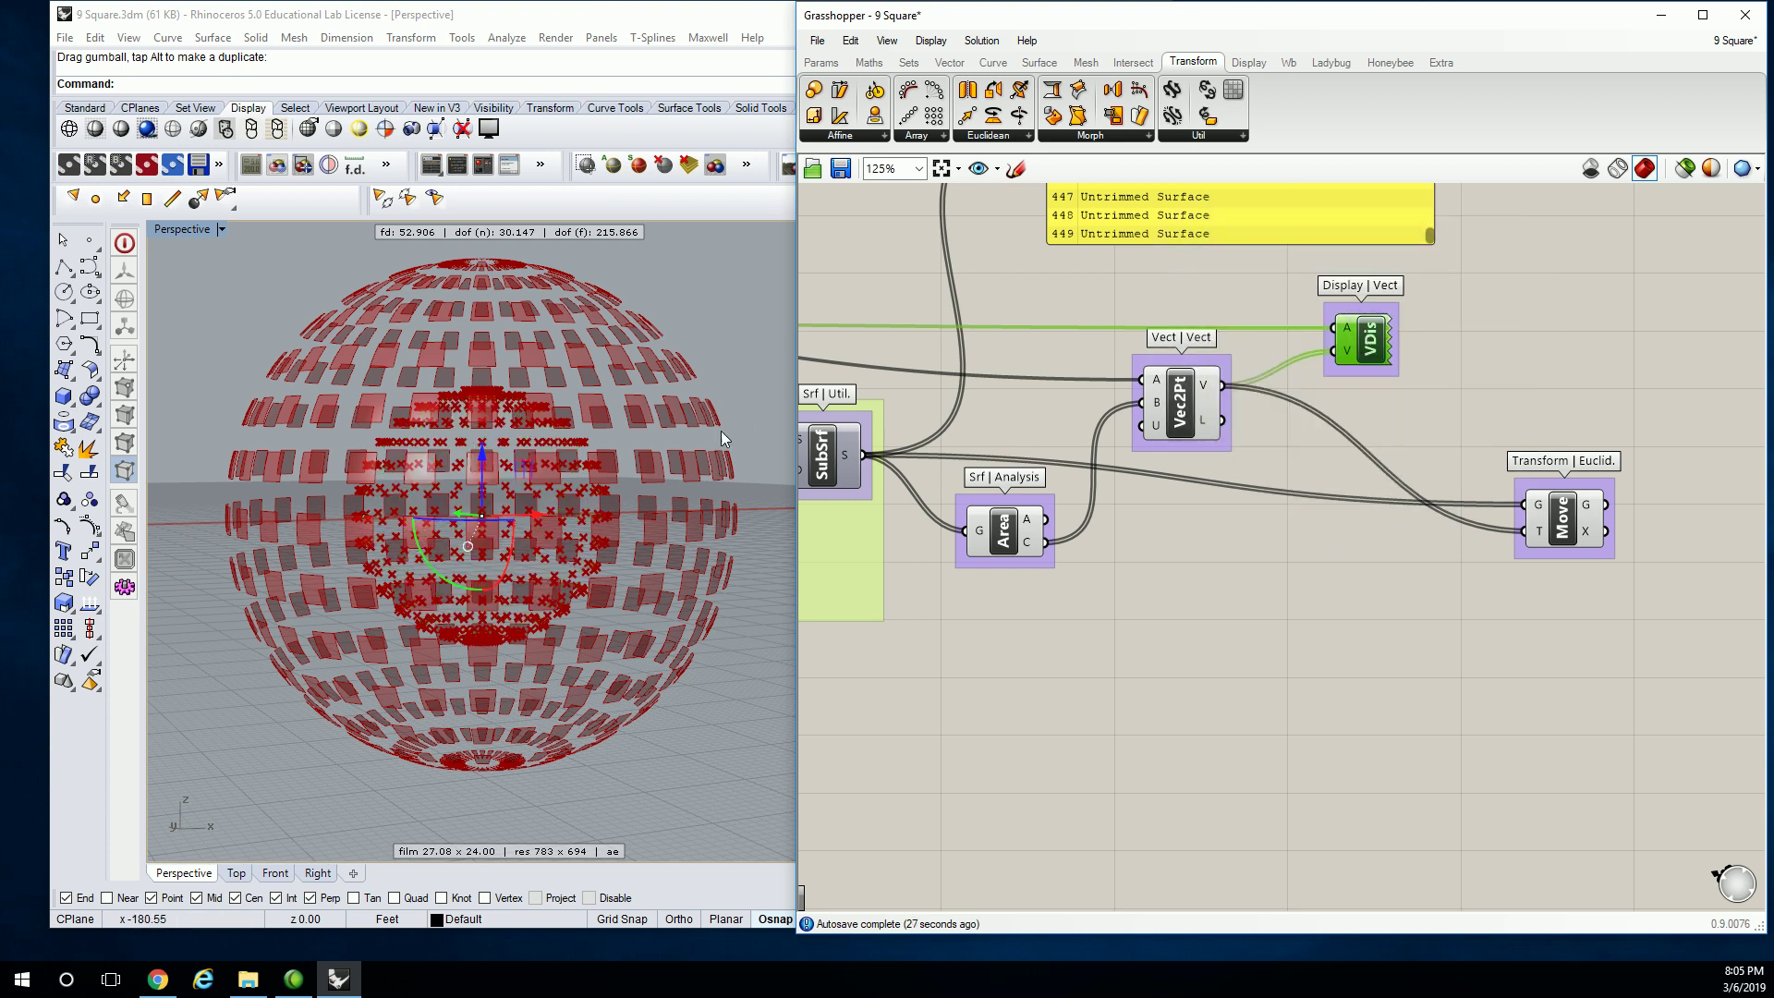
right_drag(578, 449, 545, 434)
right_drag(999, 532, 1149, 523)
click(1150, 523)
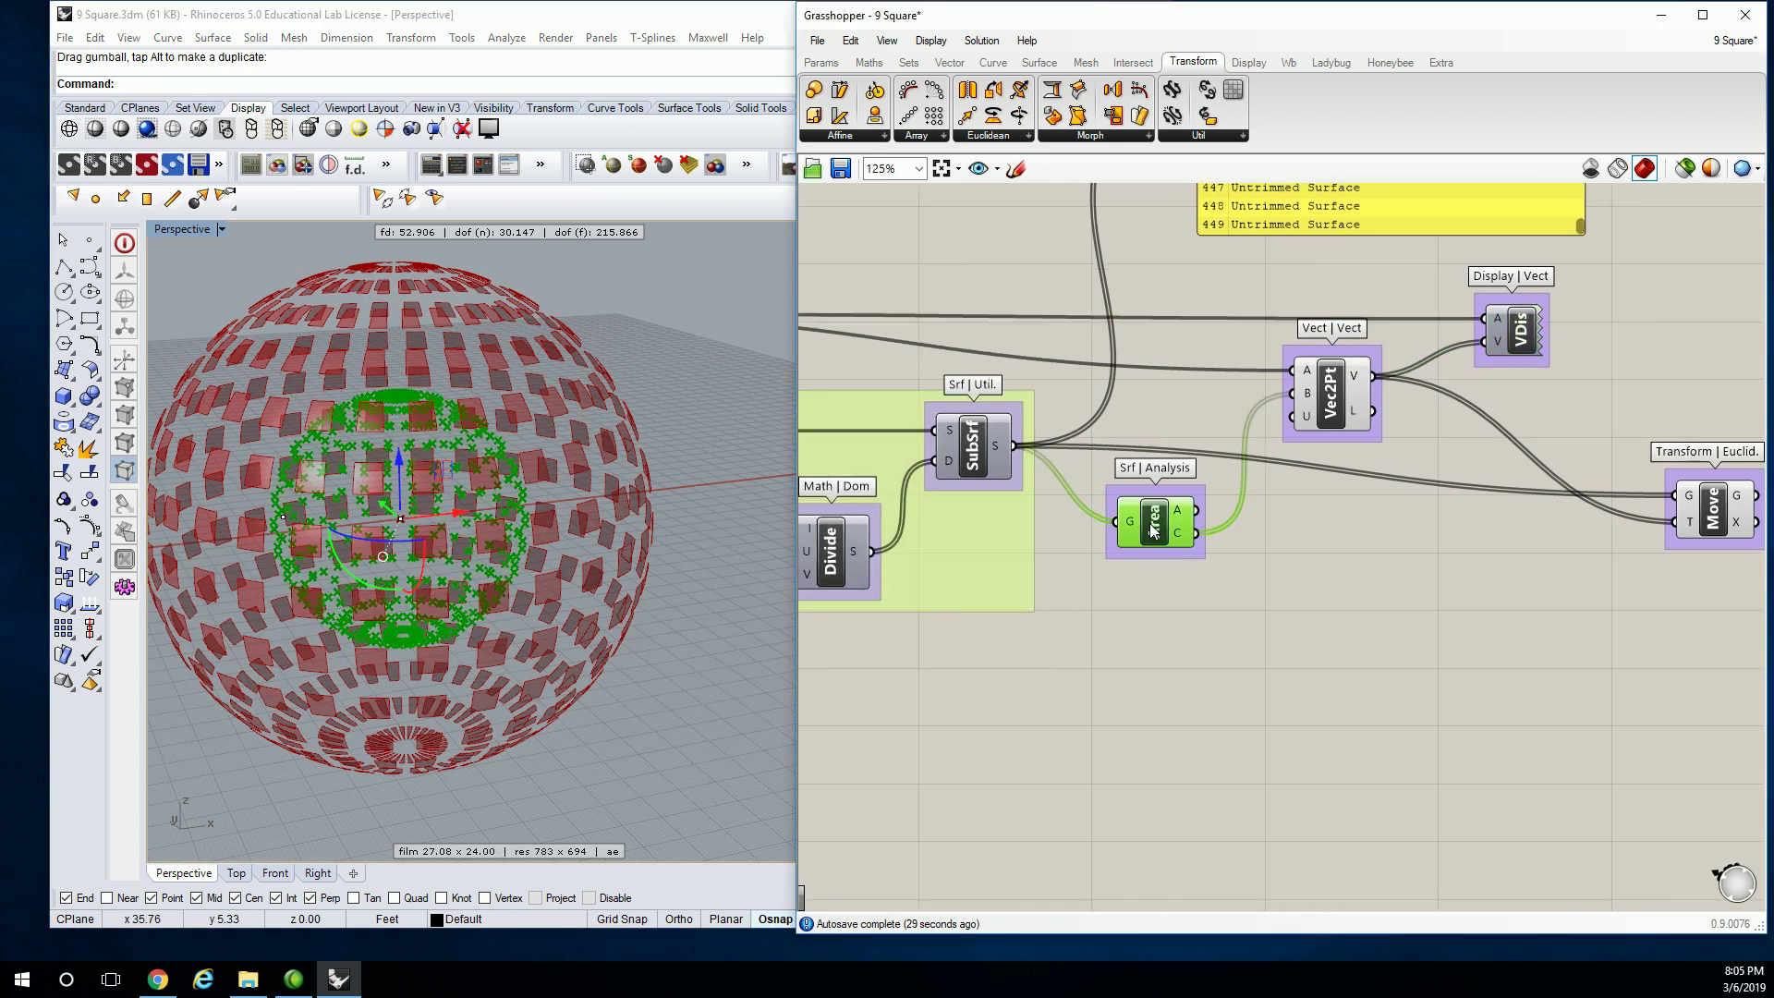
middle_click(1149, 523)
click(1208, 464)
right_drag(564, 499, 649, 467)
click(1193, 420)
right_drag(1244, 401, 1239, 402)
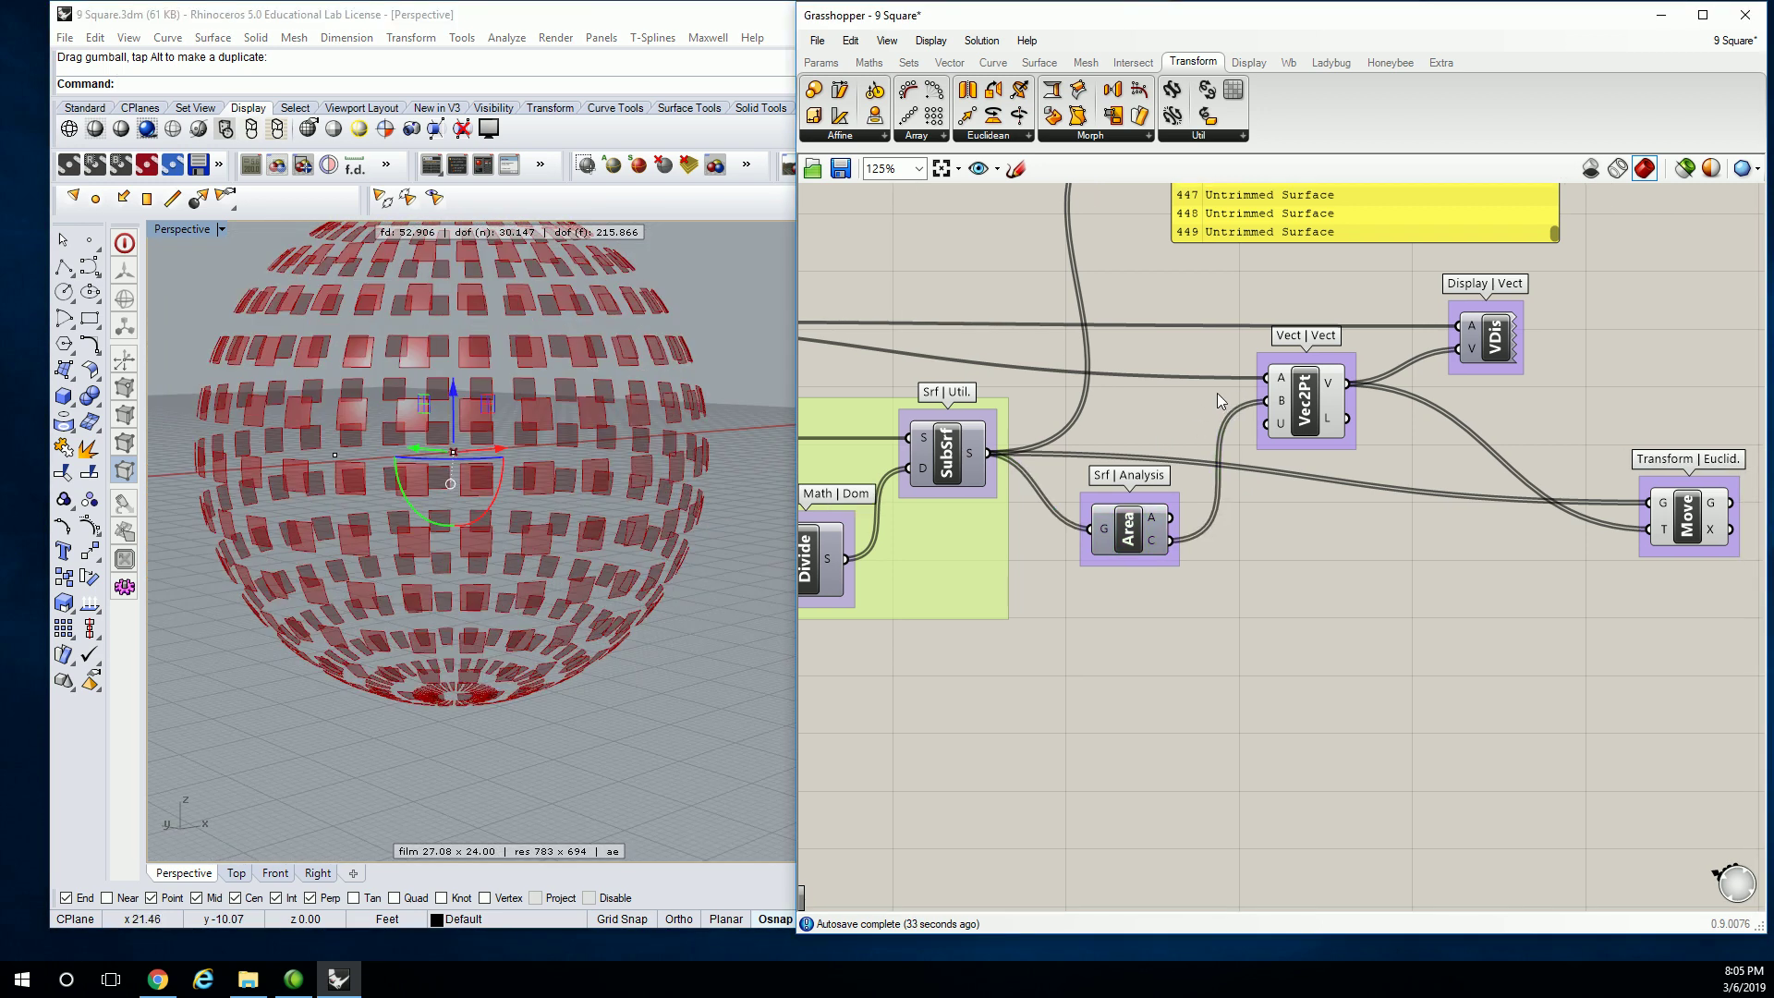
- Turn on the viewport preview of the Sphere component
right_drag(1206, 410, 1122, 391)
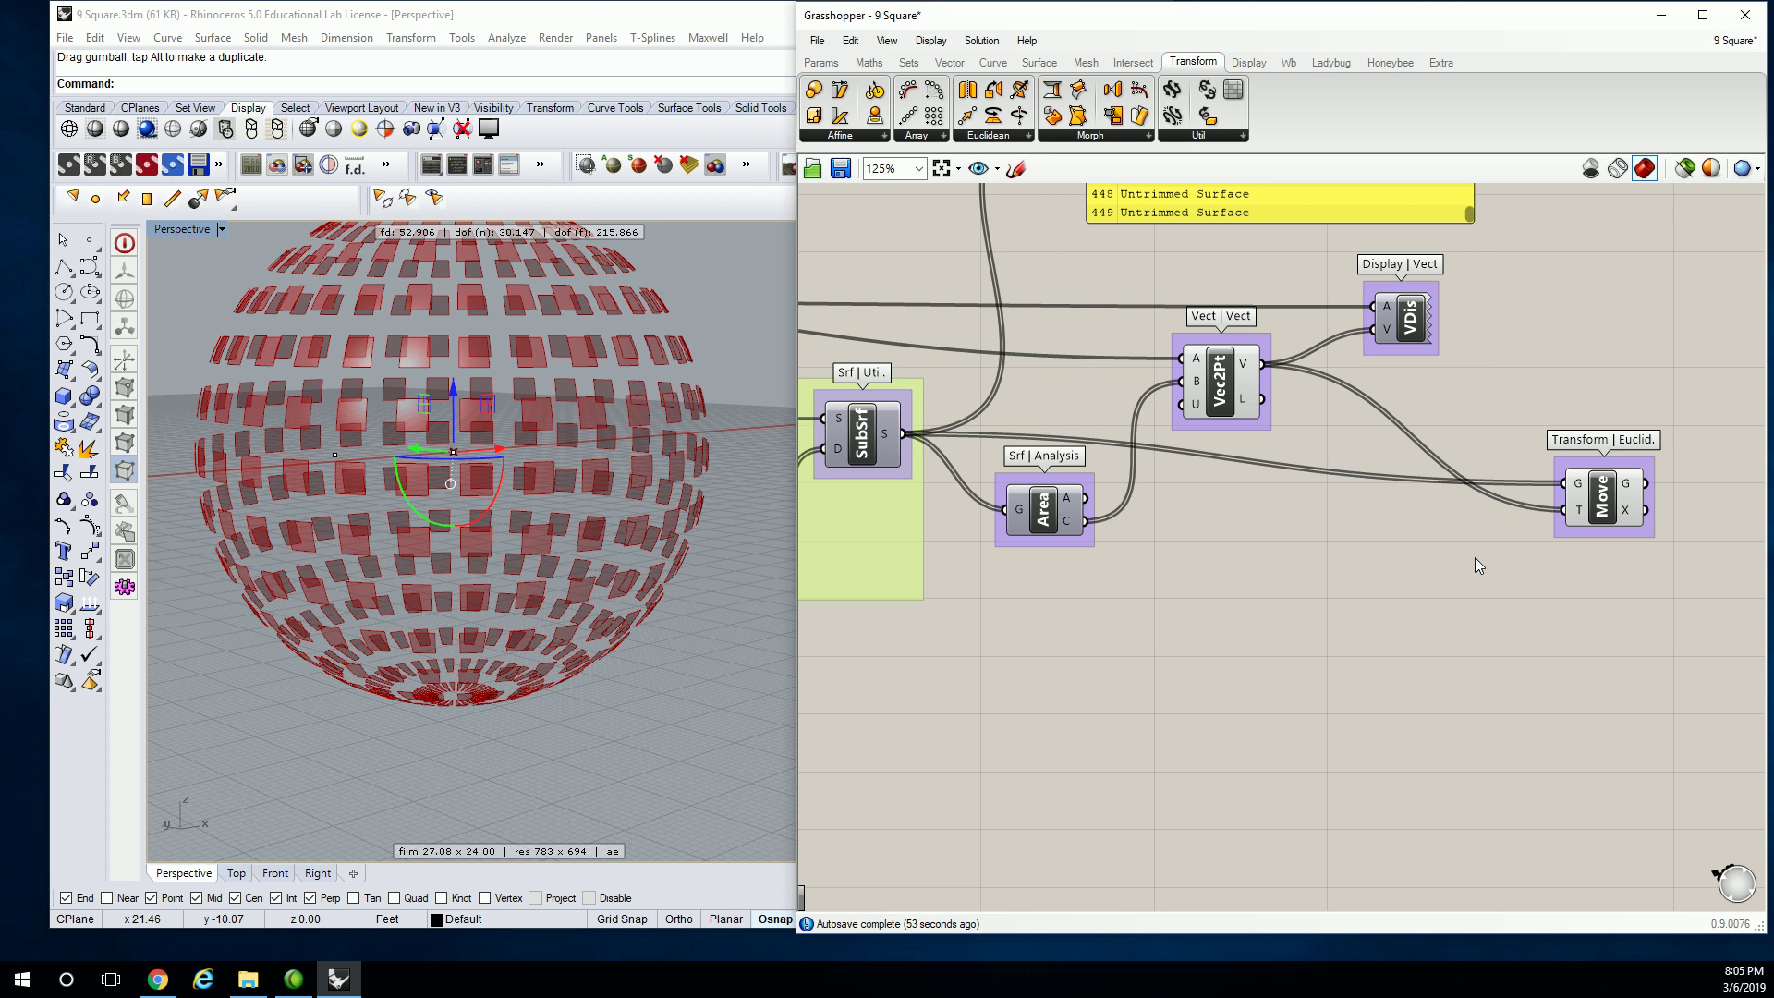
scroll(1474, 557, down, 3)
right_drag(1184, 483, 1458, 481)
scroll(1184, 444, up, 1)
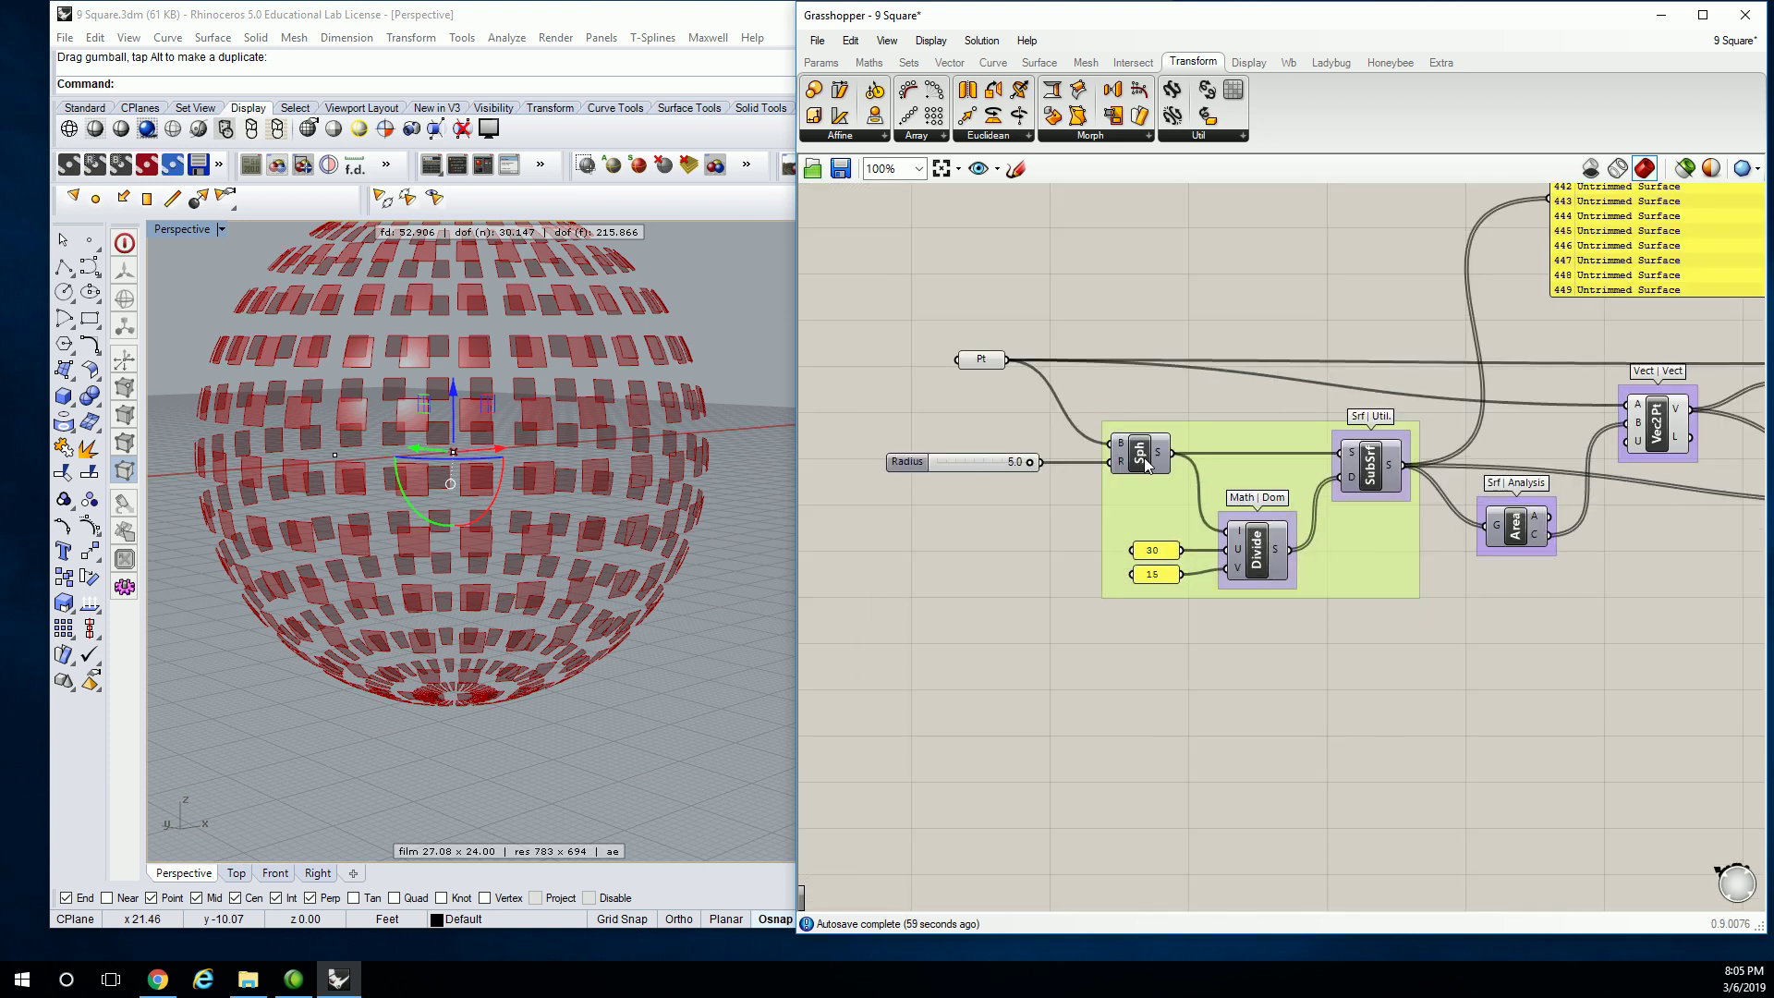
right_click(1146, 459)
click(1192, 489)
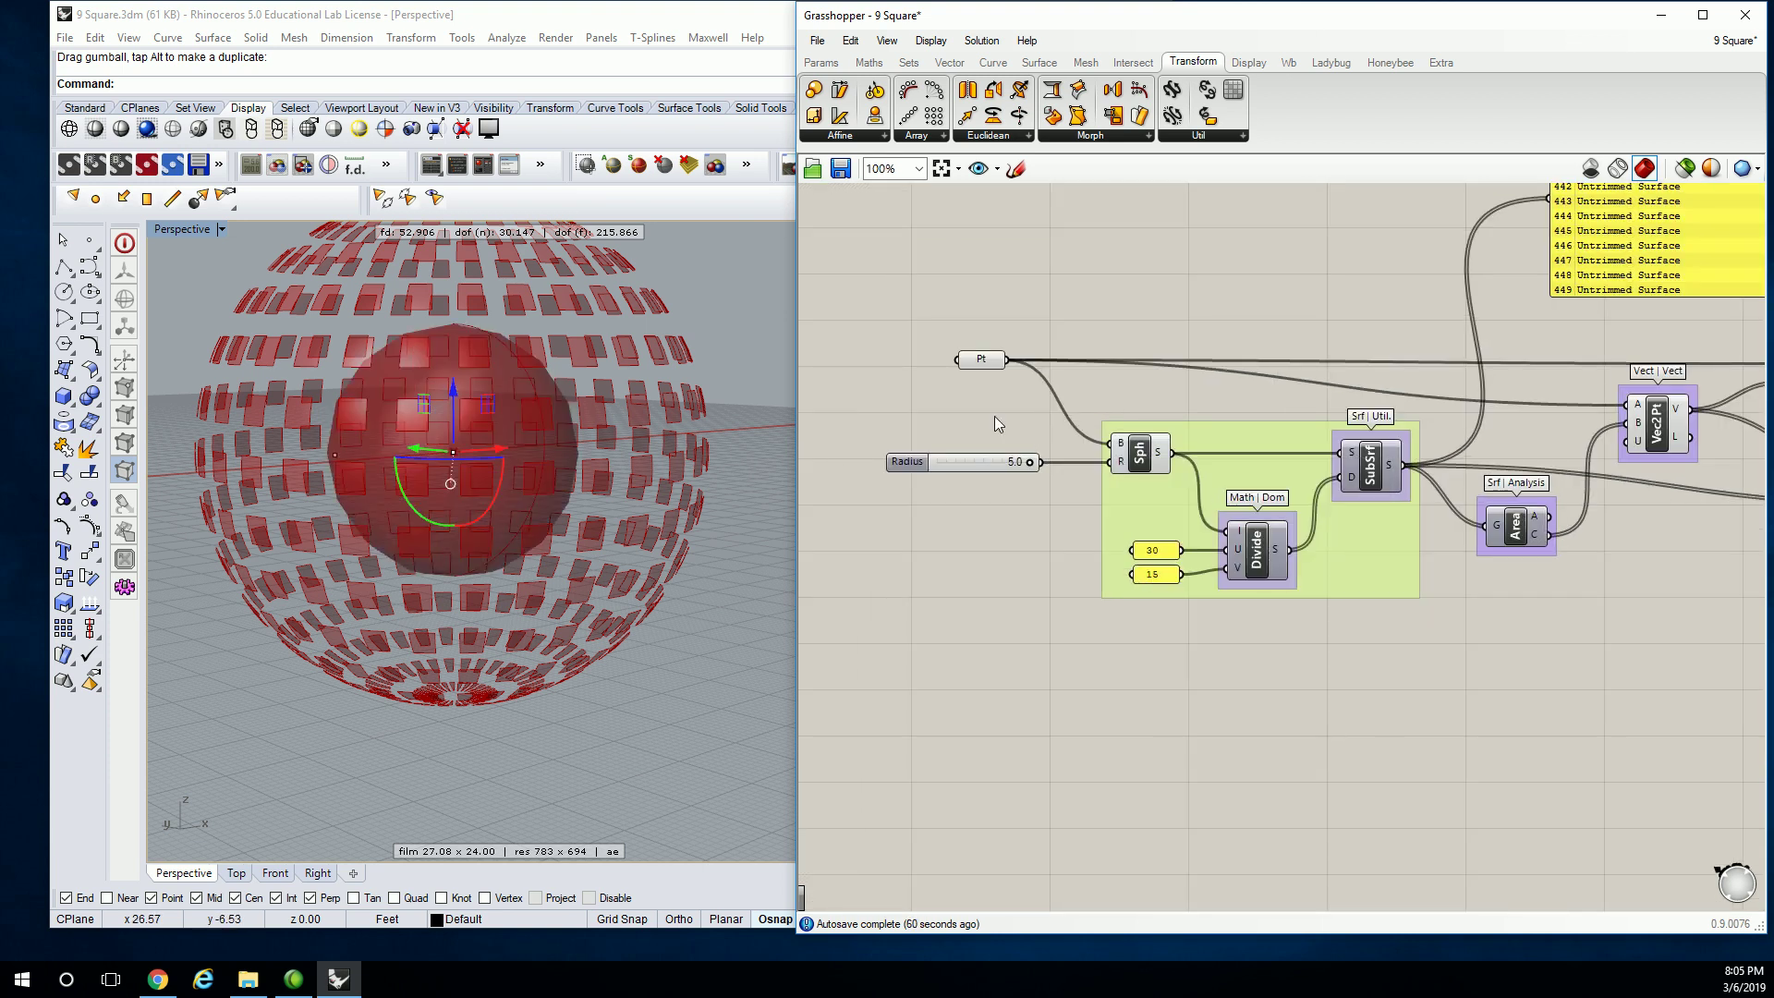
- Try a sphere radius of 2.8 on the Radius slider and restore it to 5.0
drag(1028, 460, 985, 468)
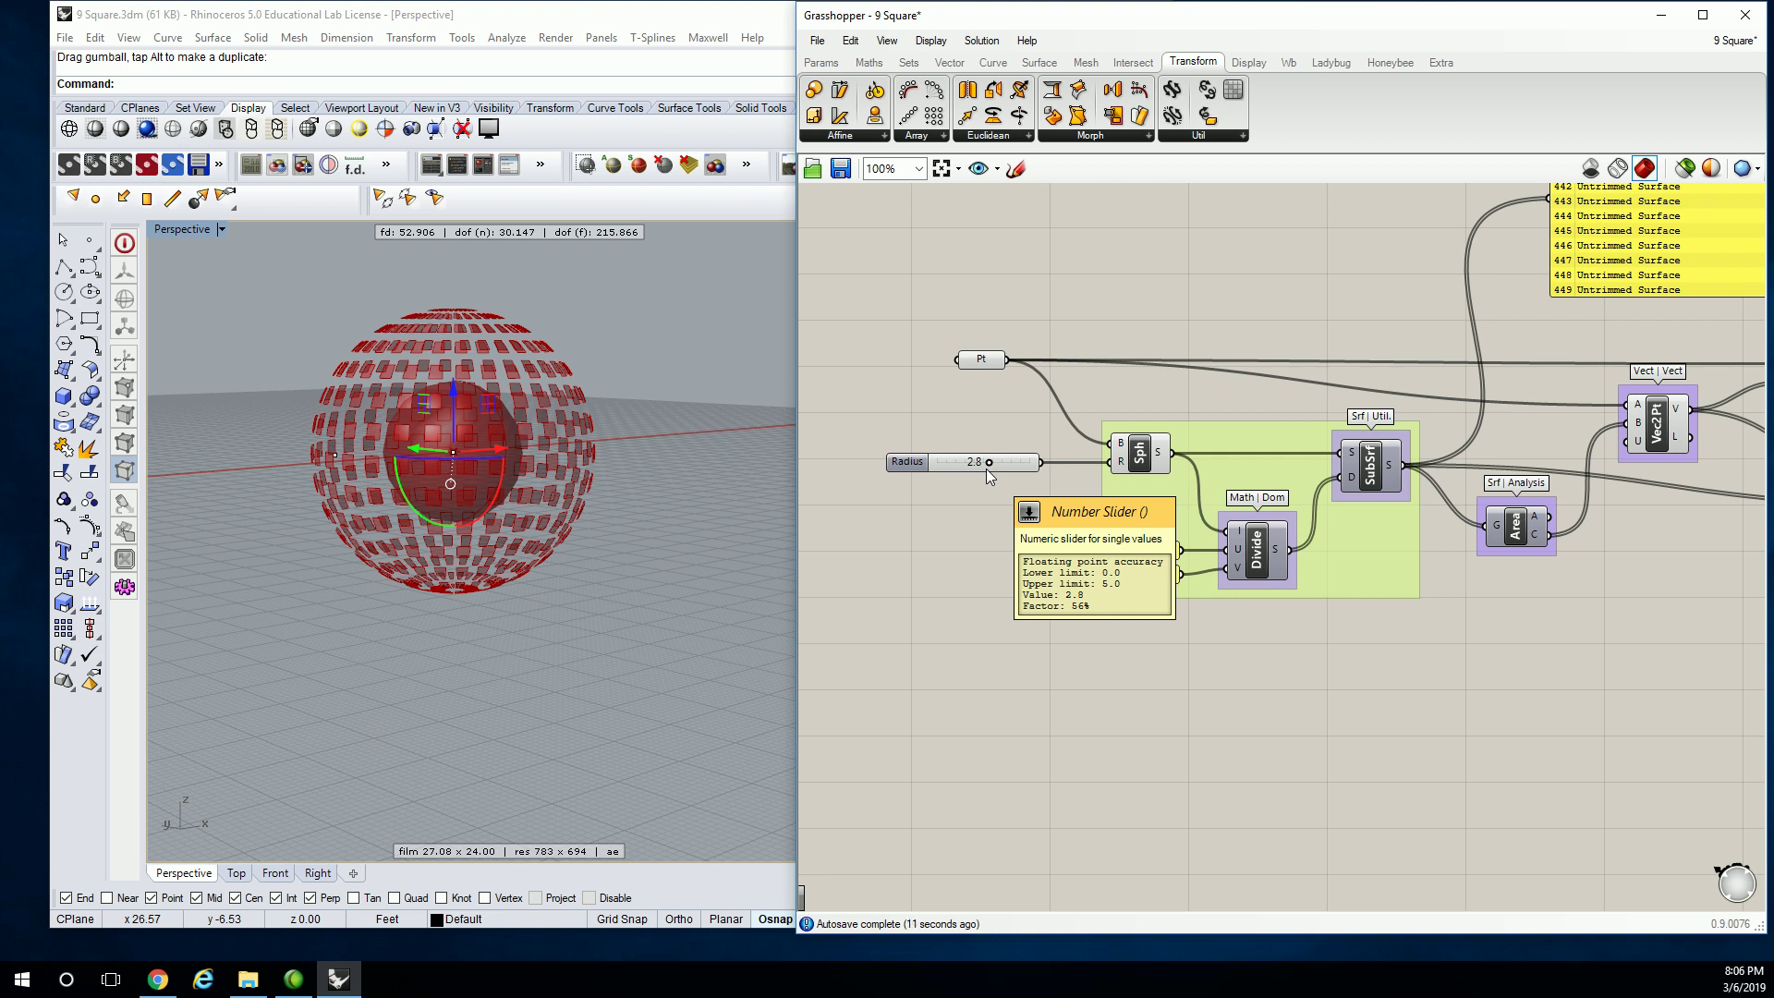
drag(985, 468, 1055, 459)
- Shift the Move component up so its geometry input lines up with the SubSrf output
right_drag(1682, 540, 1256, 581)
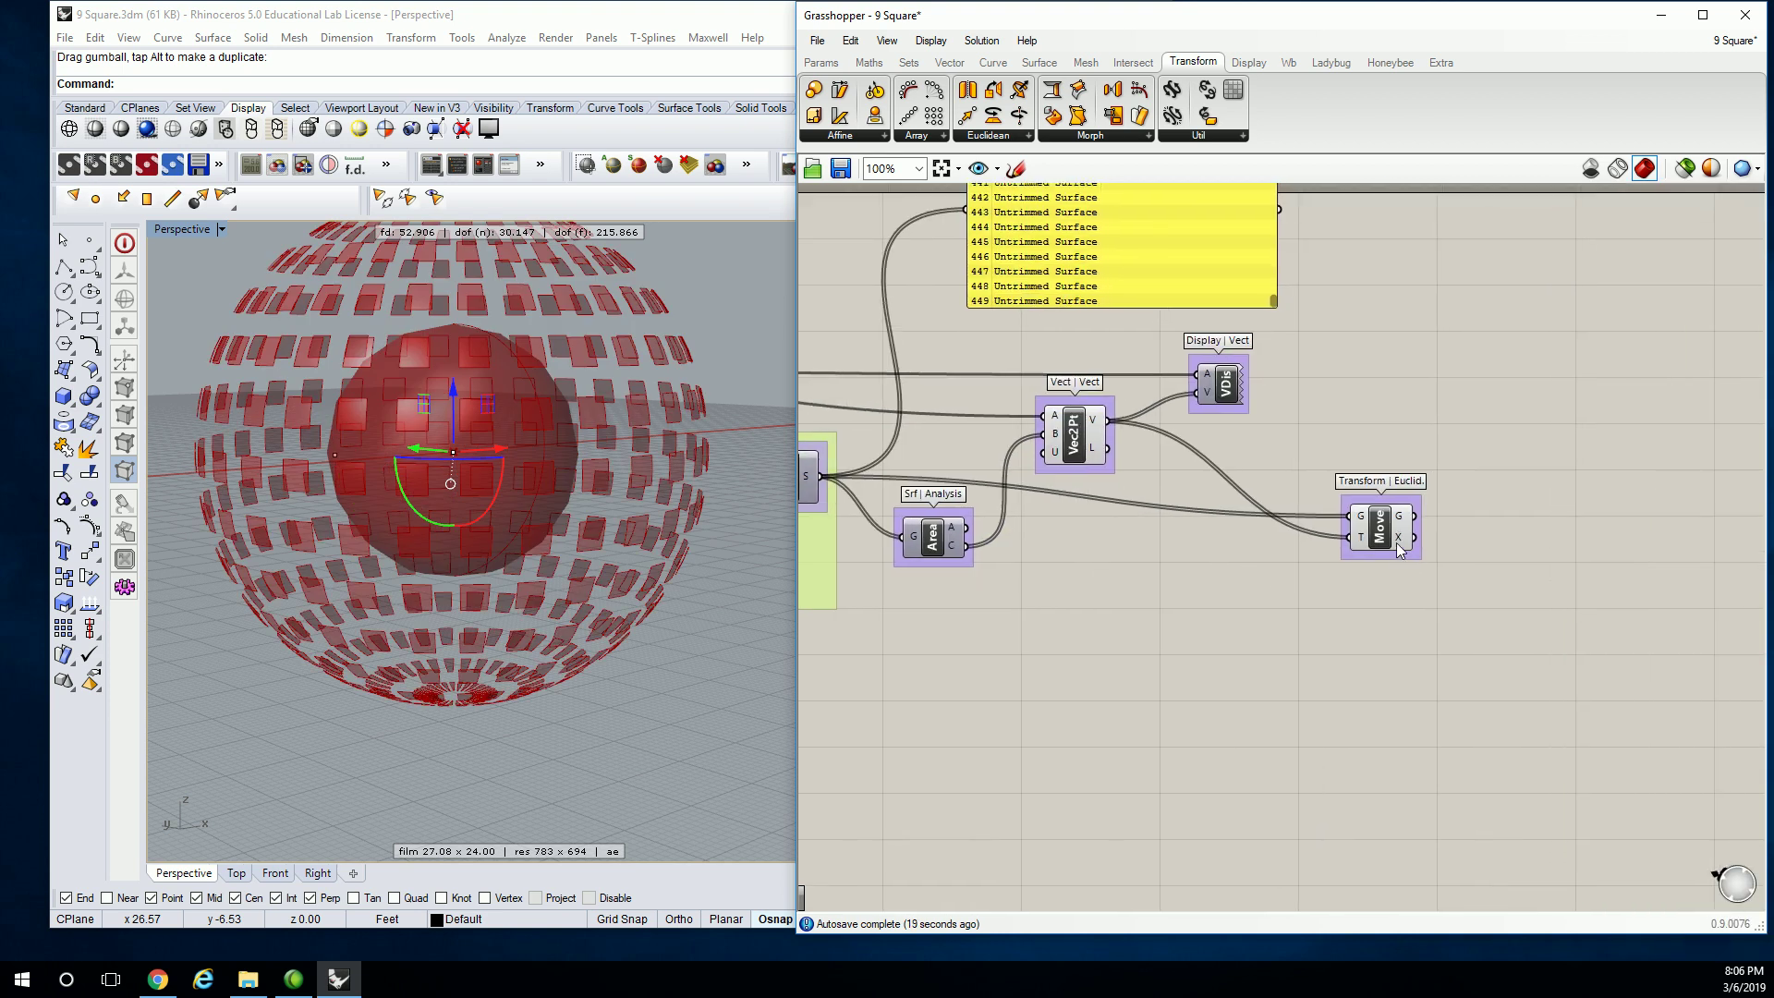
mouse_move(1397, 543)
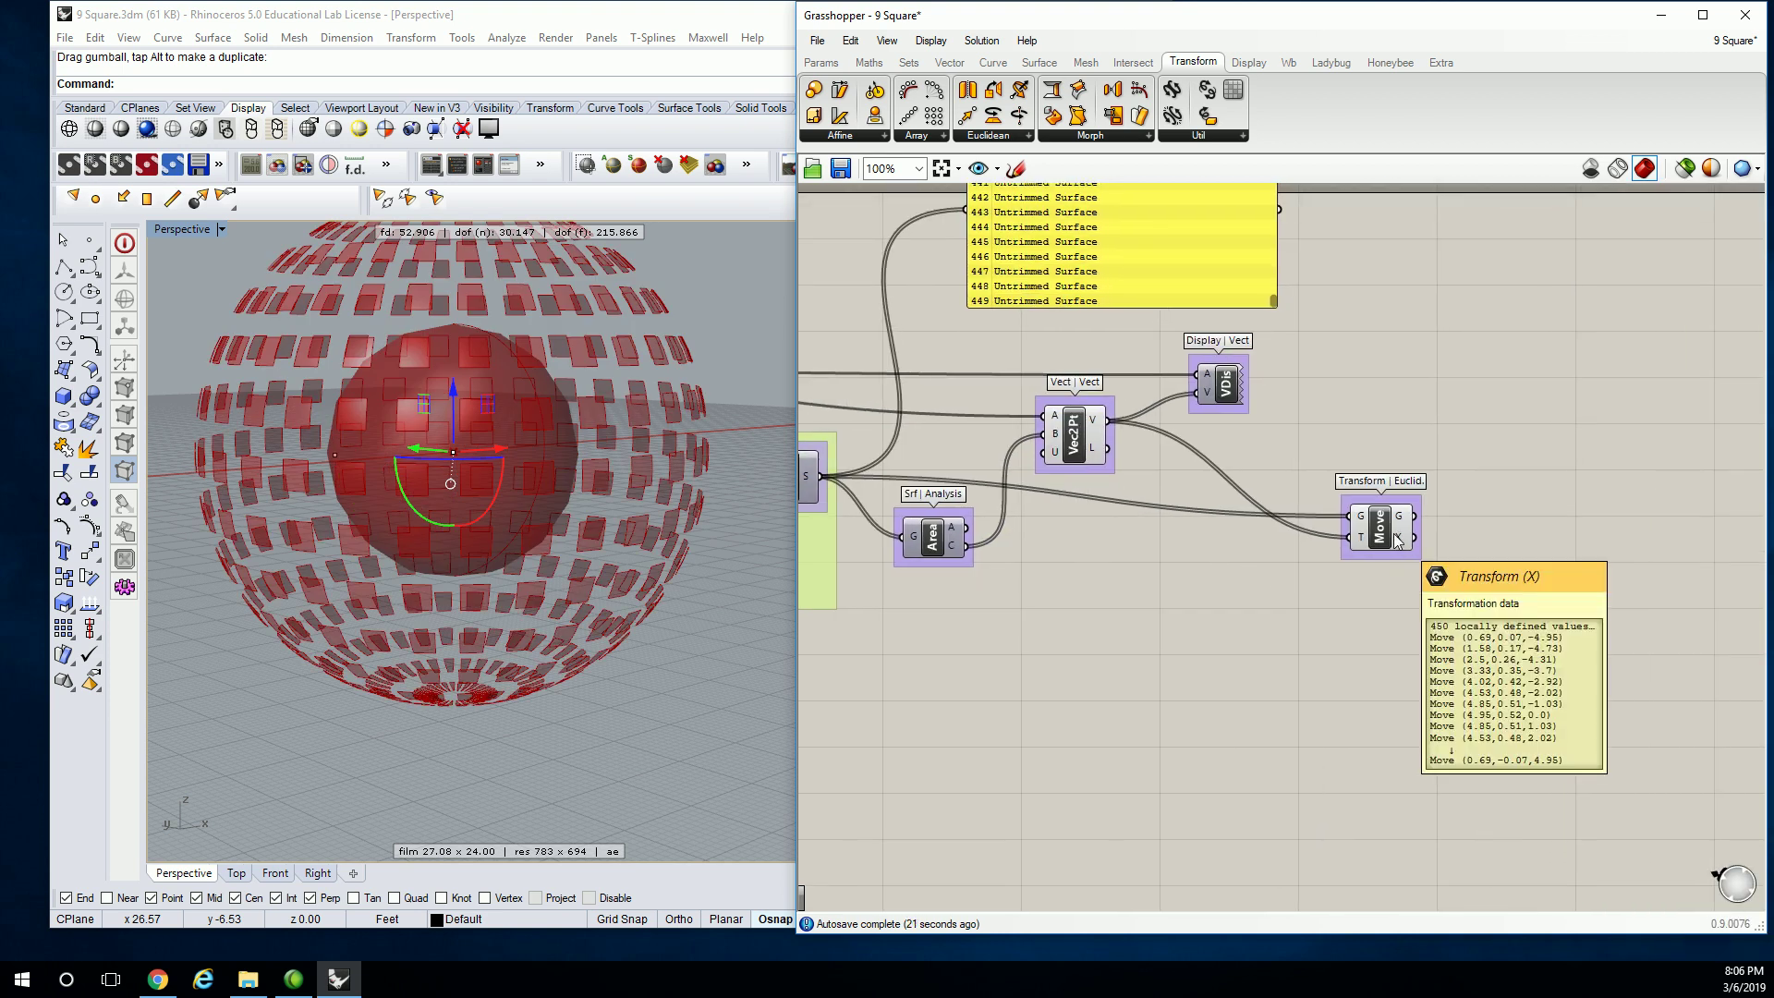
drag(1379, 529, 1395, 492)
click(1360, 335)
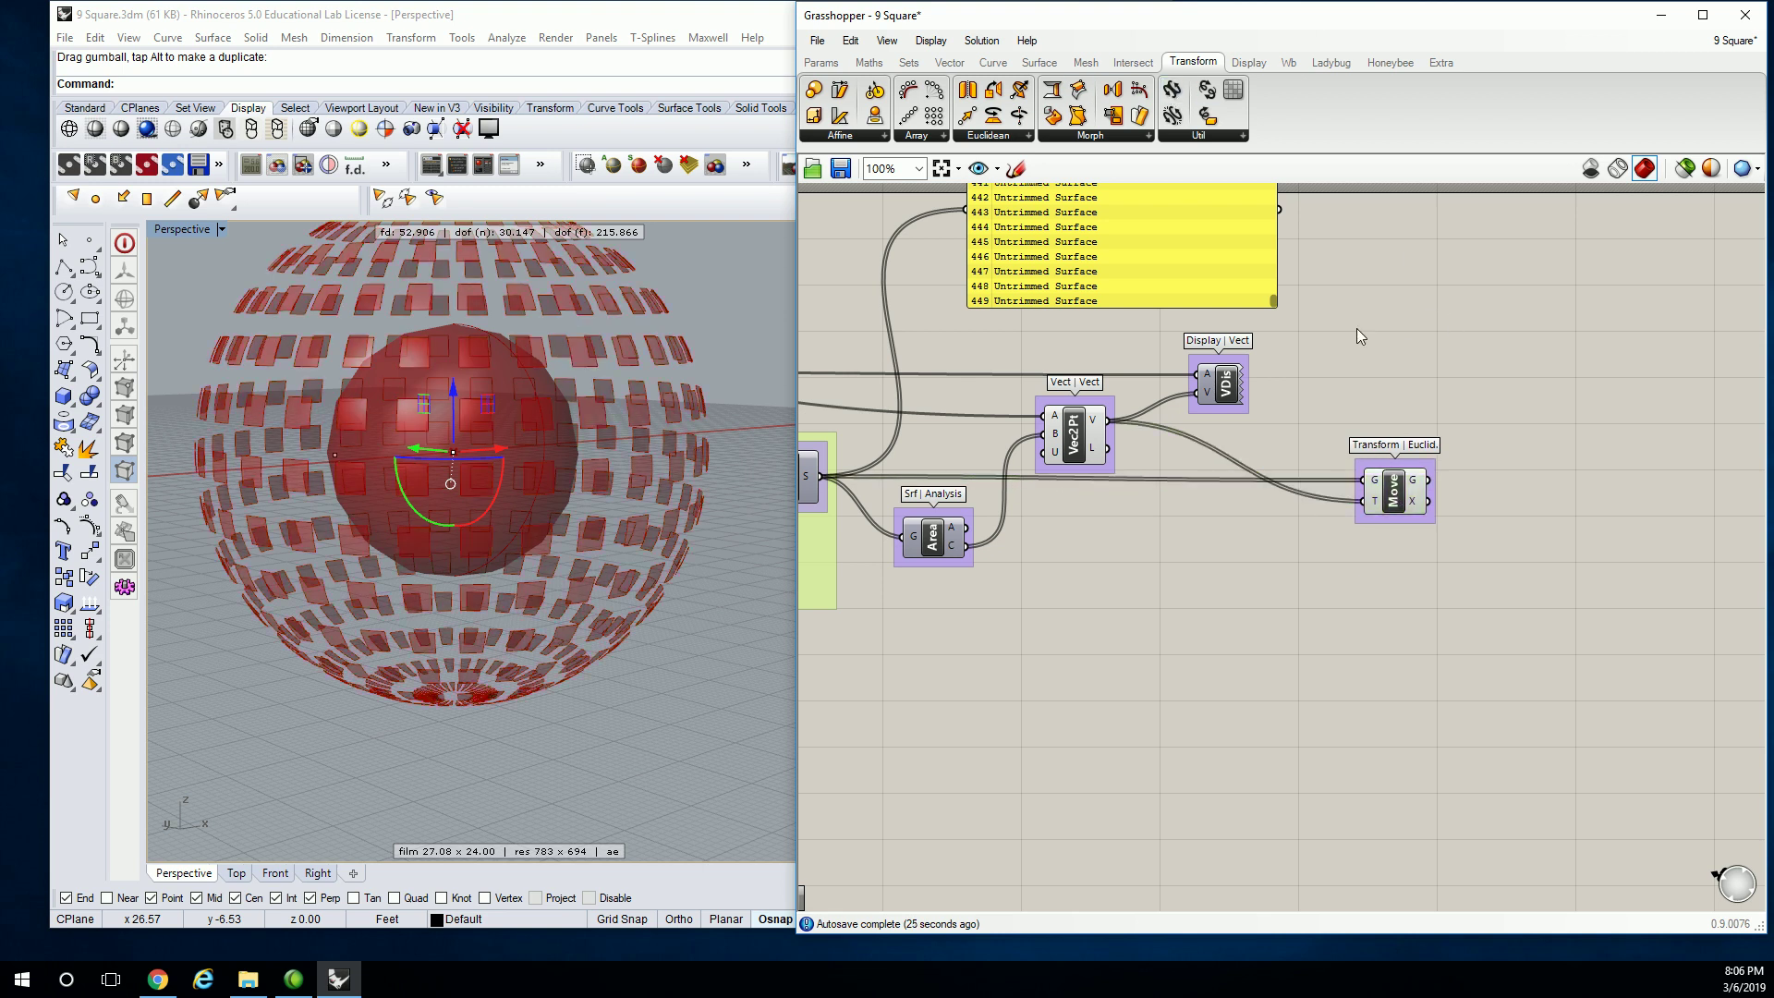
- Add a vector Amplitude component between Vec2Pt and Move, and feed the Vec2Pt vector output into its vector input
click(949, 65)
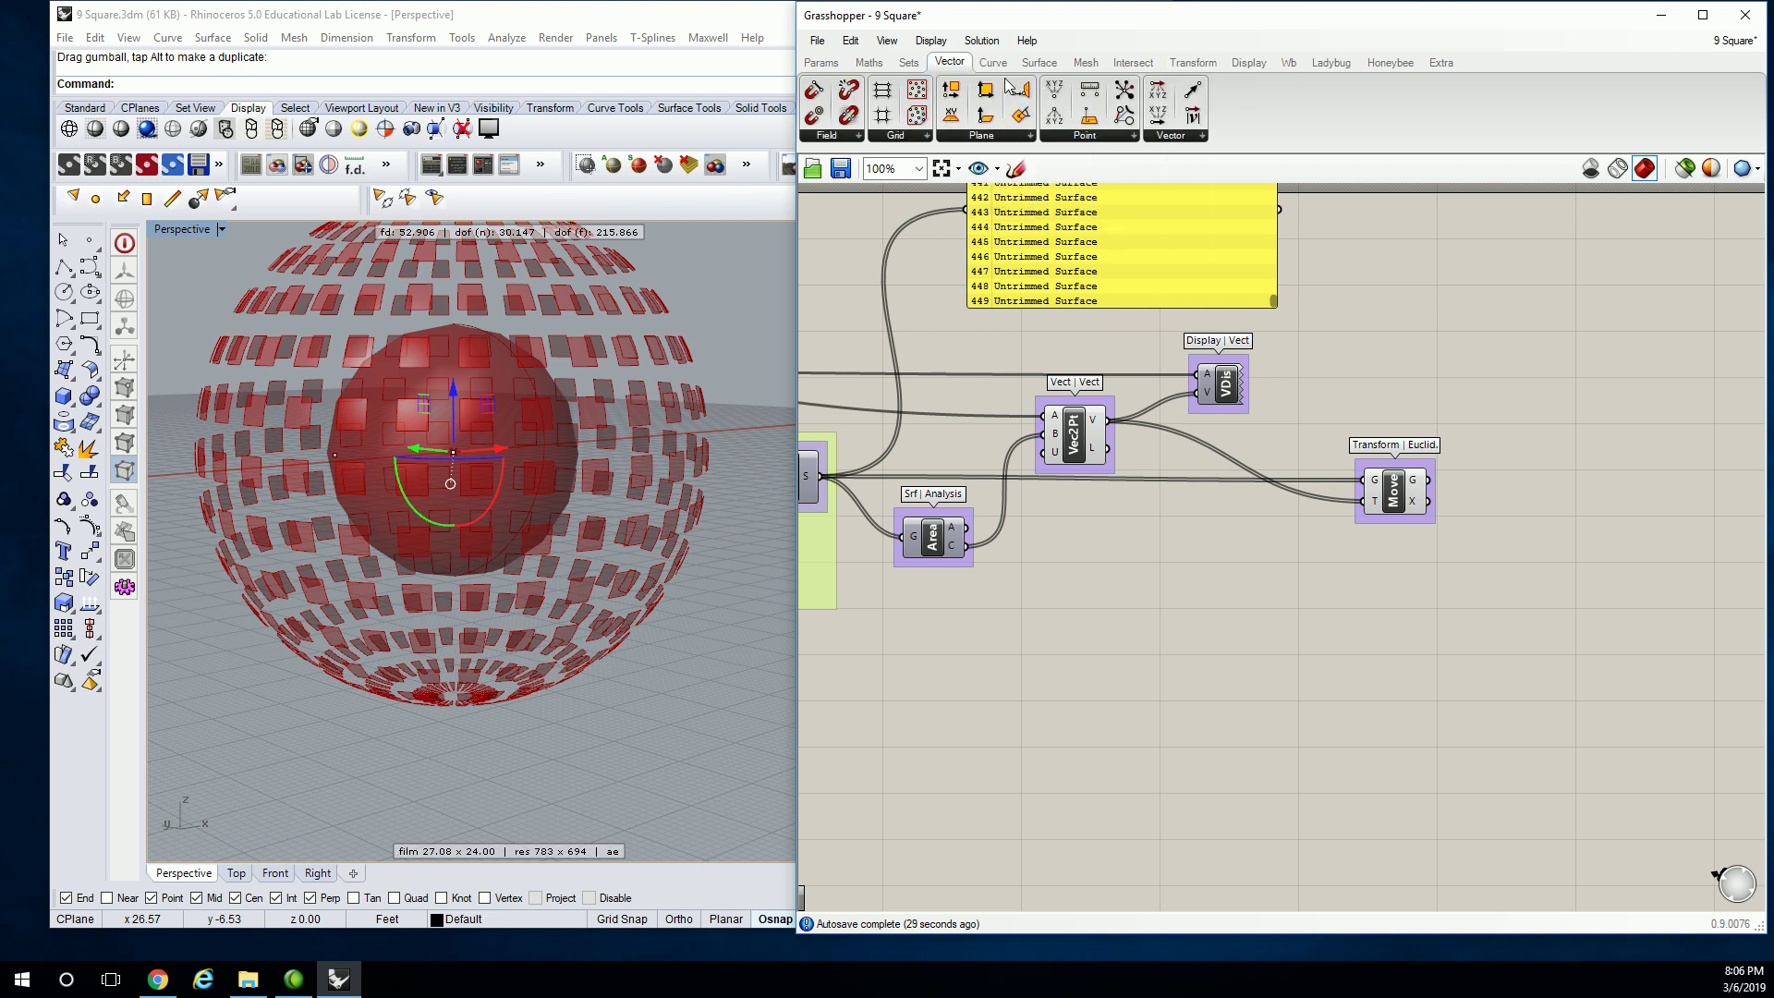
click(1184, 136)
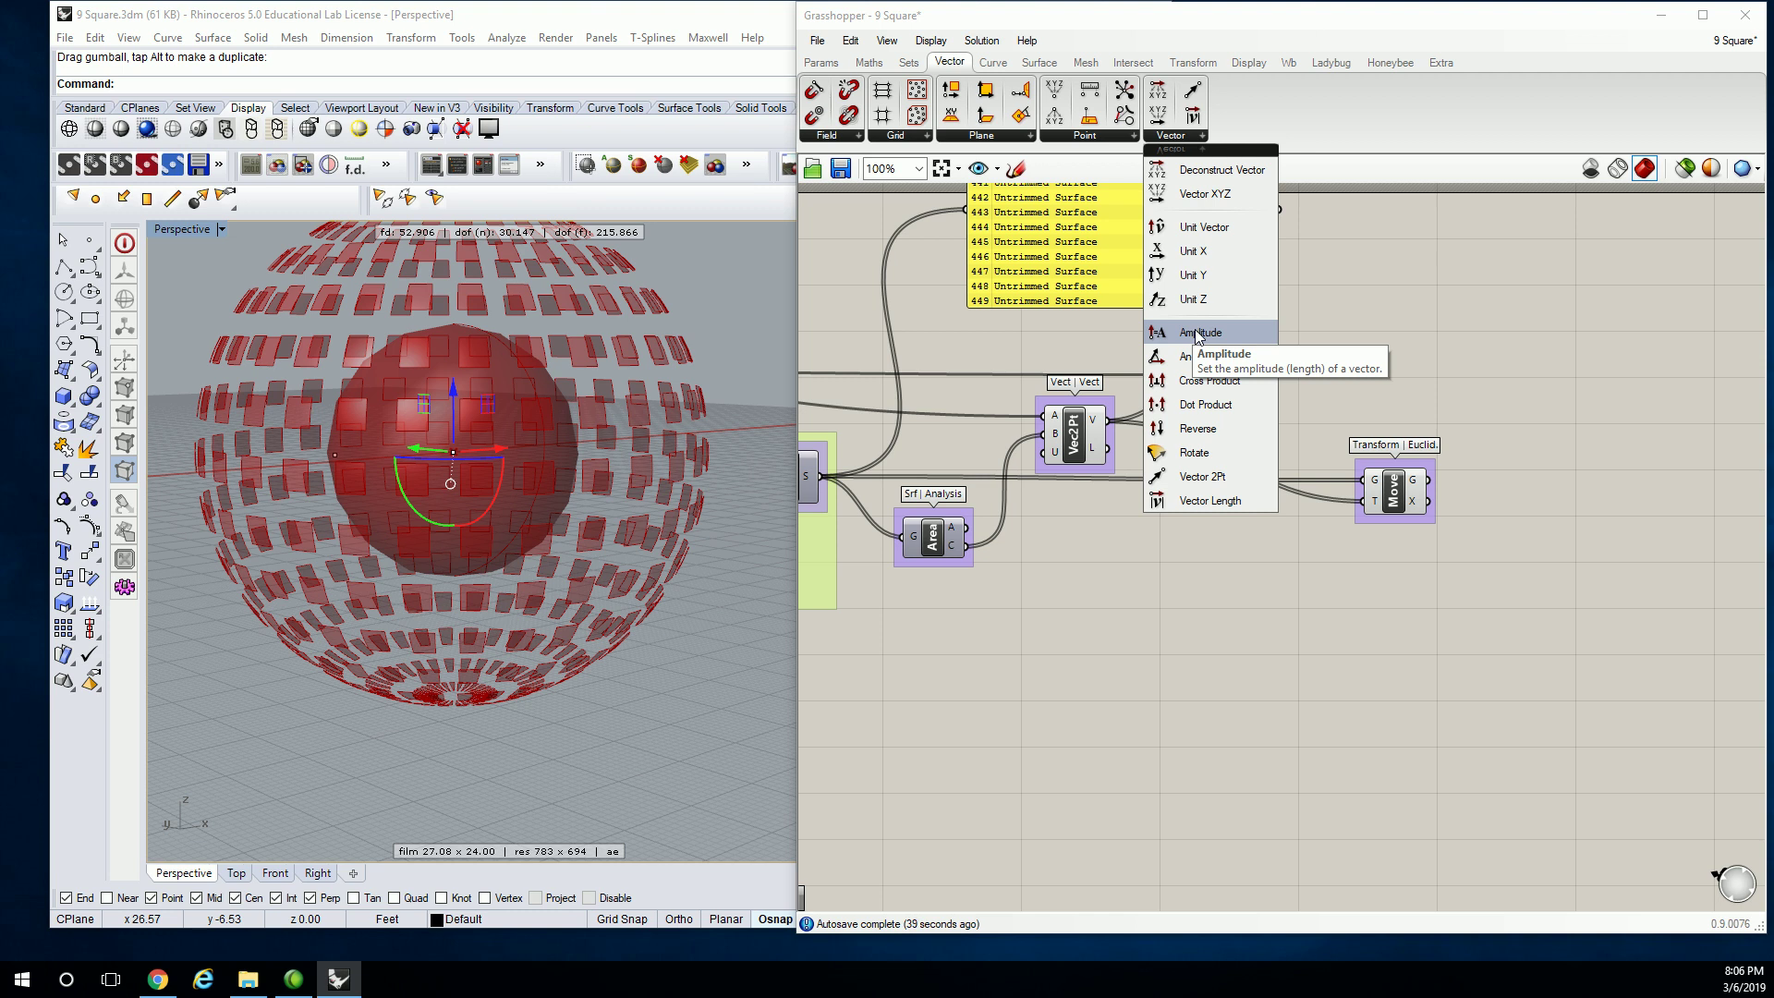
drag(1198, 335, 1212, 565)
scroll(1215, 571, up, 3)
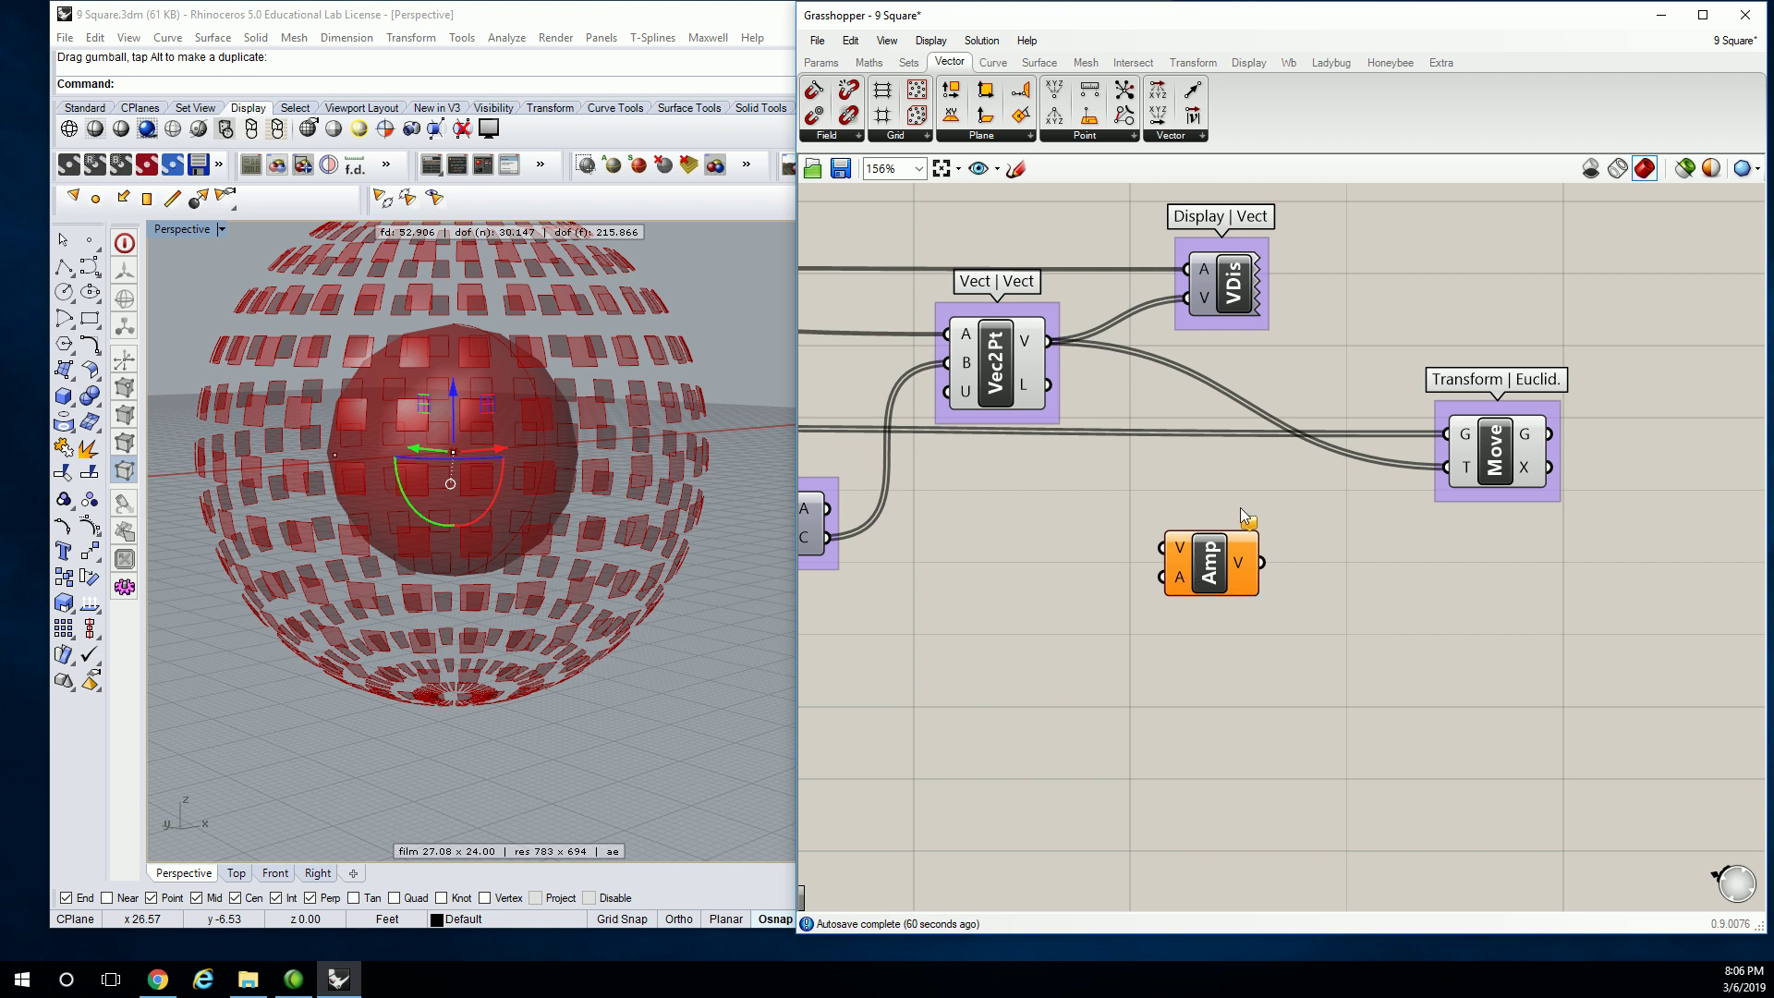
drag(1049, 344, 1233, 529)
right_drag(1074, 523, 1180, 517)
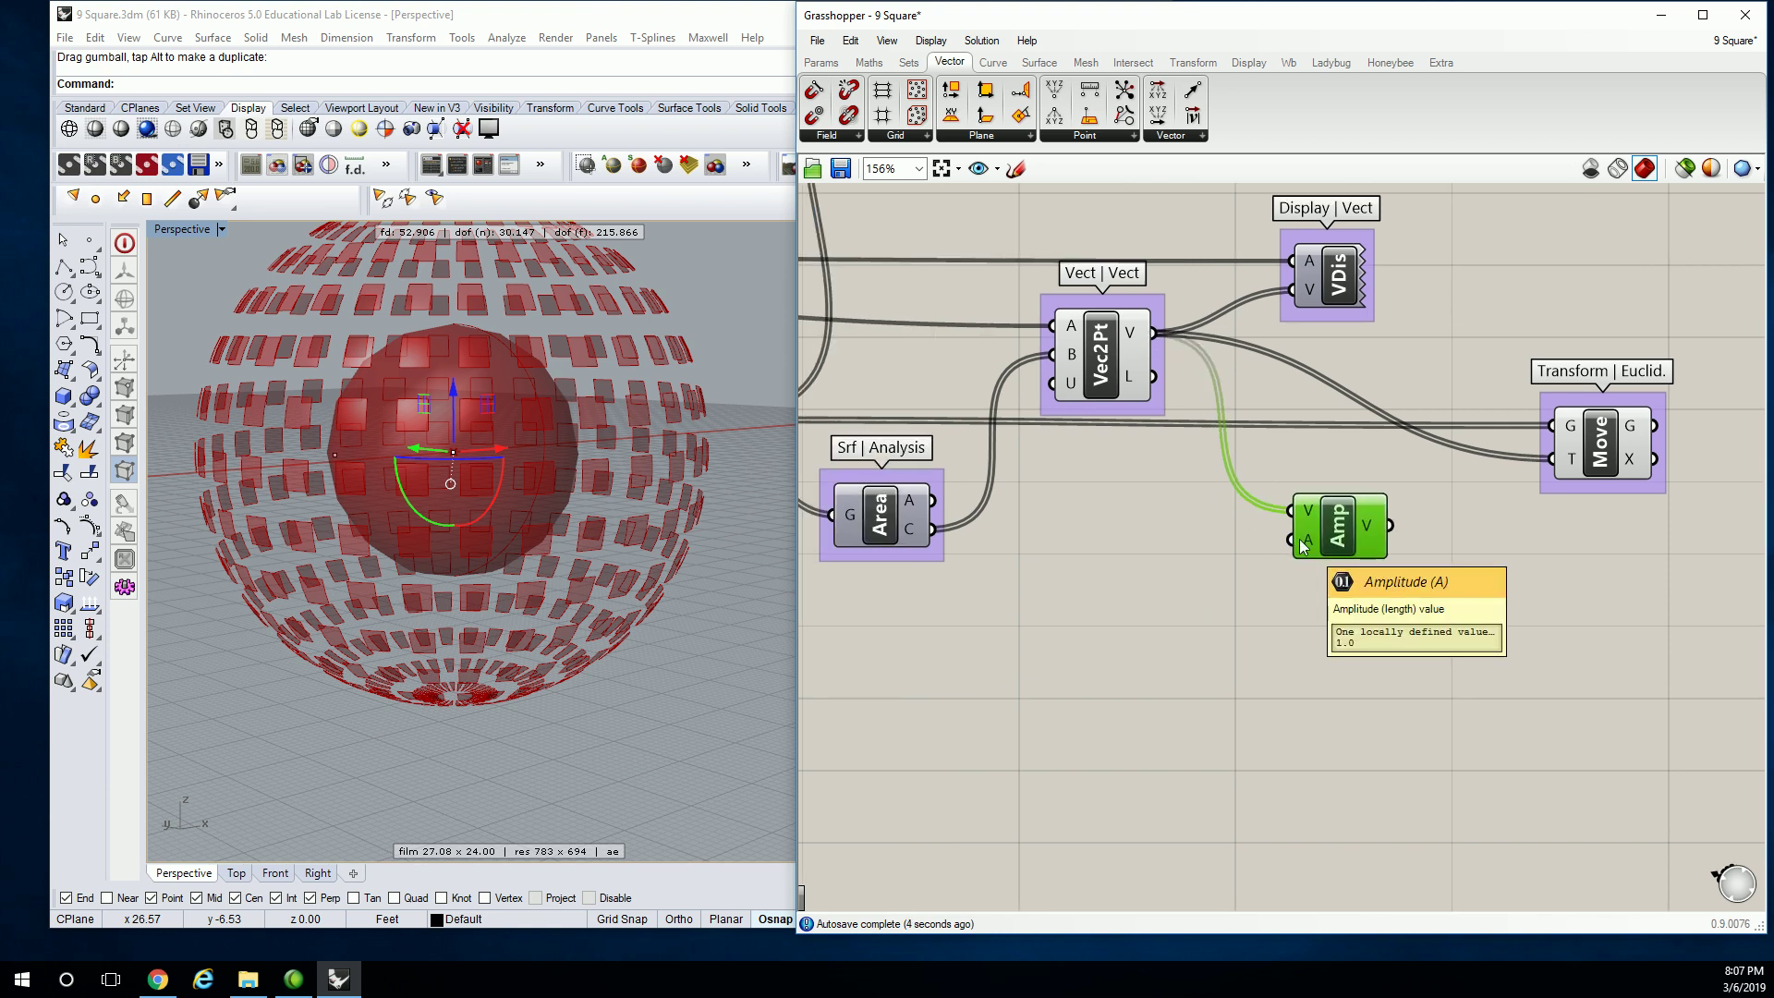
- Add an integer number slider ranging from 0 to 25 and connect it to the Amp component's amplitude input
double_click(1161, 614)
text(0)
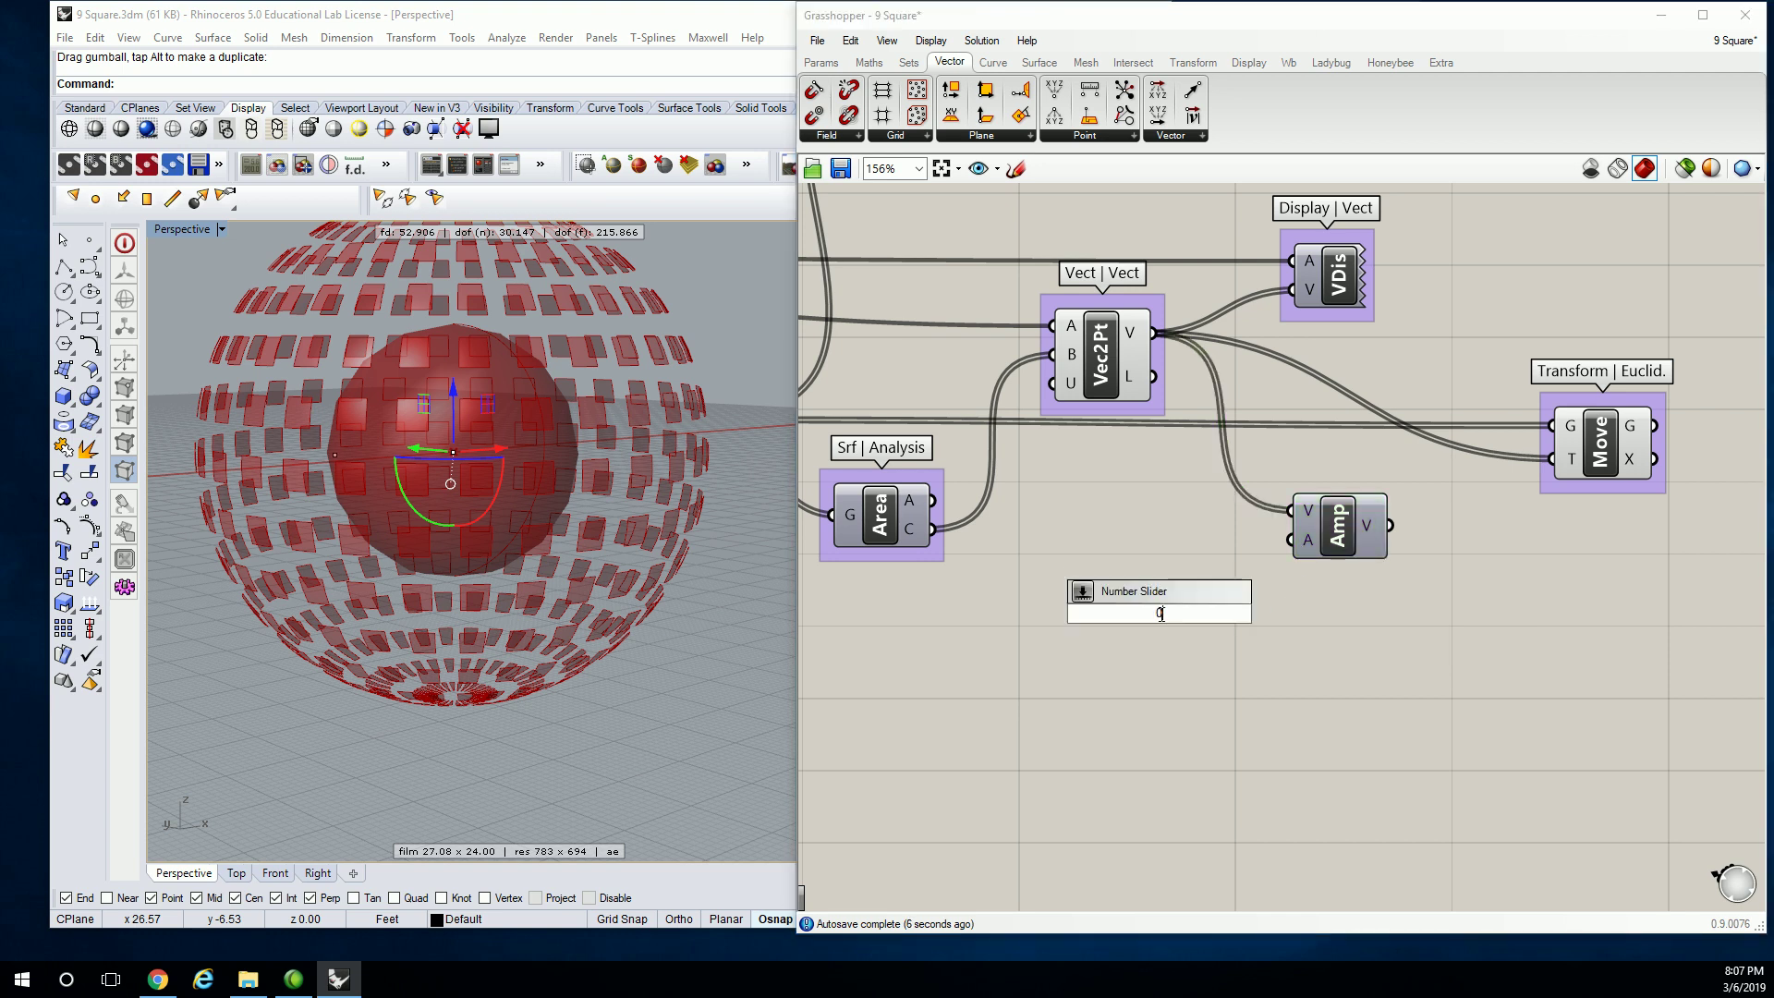
text(..10)
key(Return)
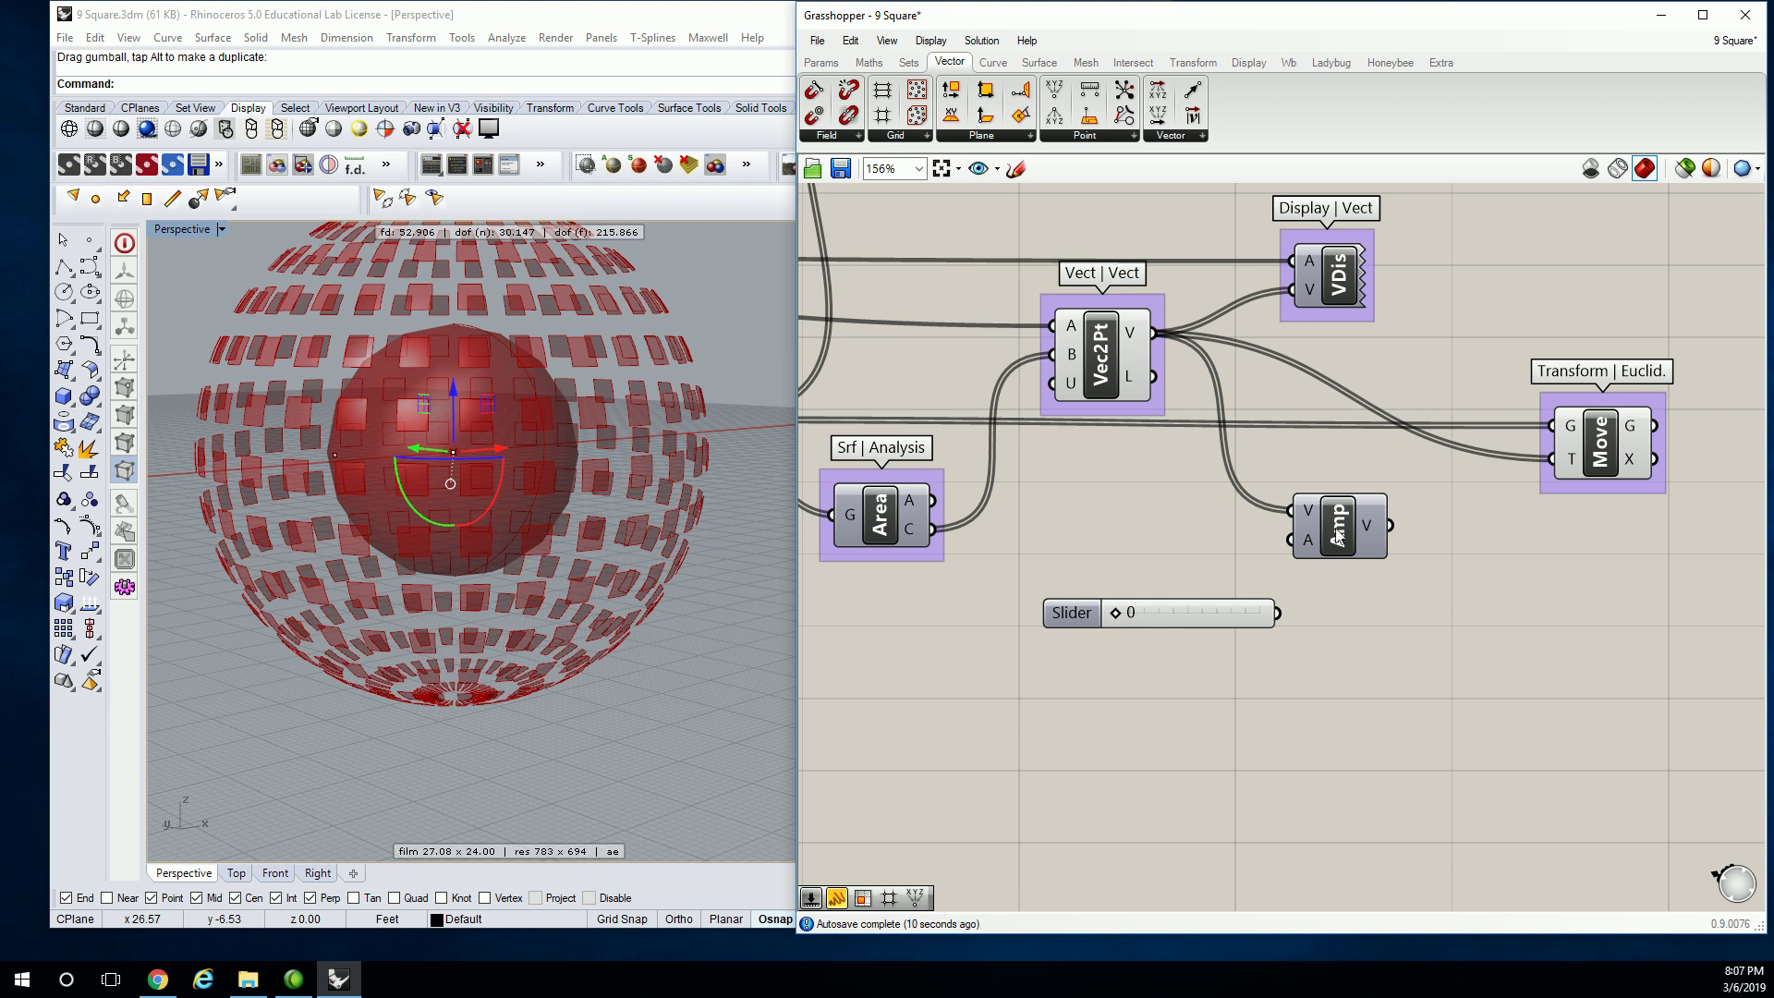
drag(1349, 523, 1379, 519)
drag(1280, 614, 1315, 547)
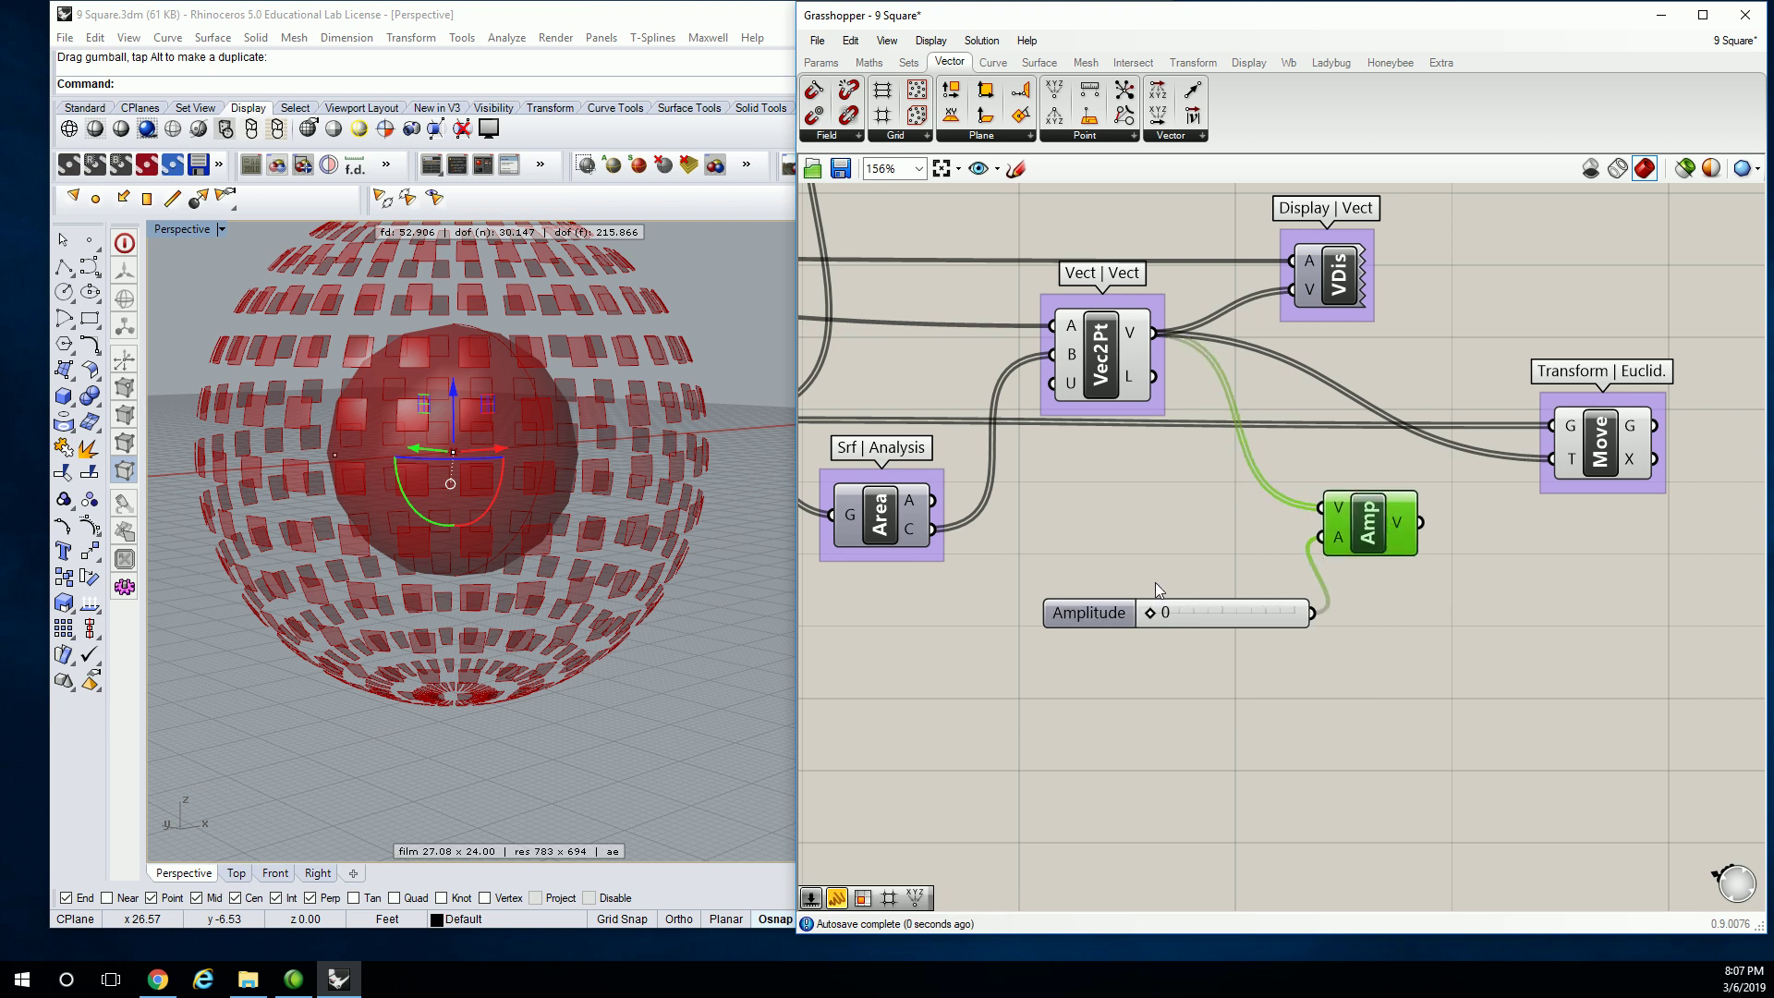
click(1224, 612)
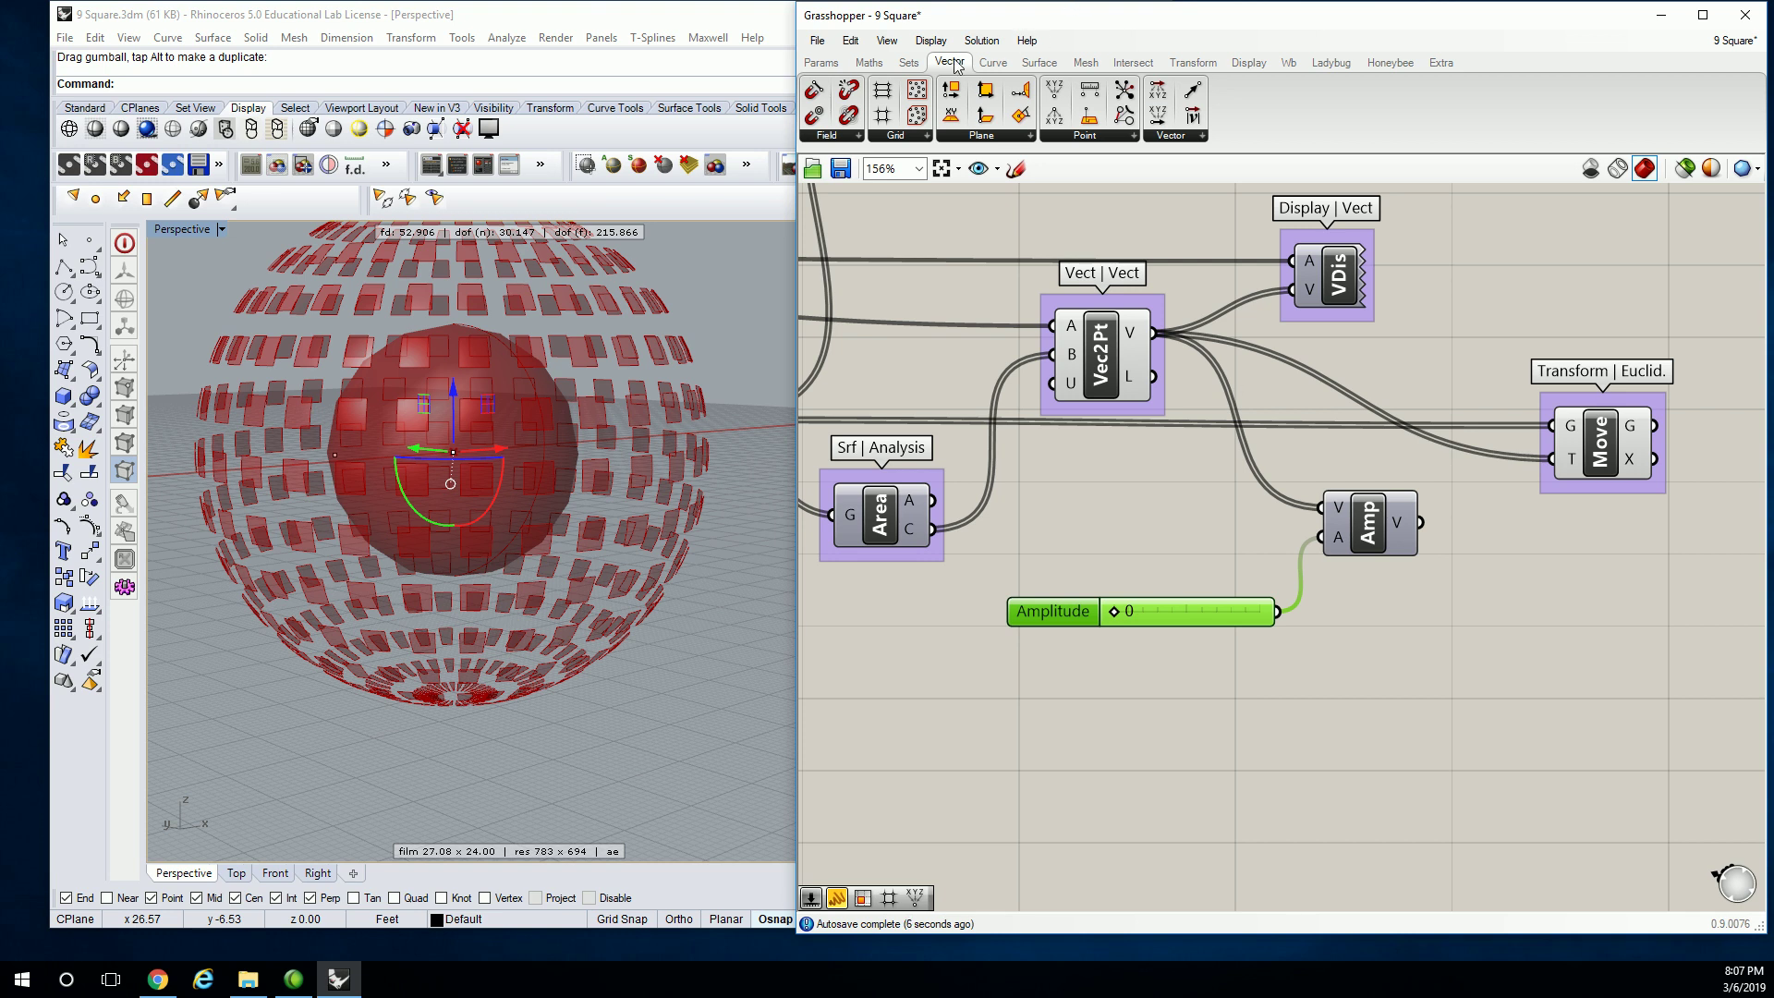
- Group the Amp component on its own and label the group "Vect | Vect" after its component category
click(1175, 135)
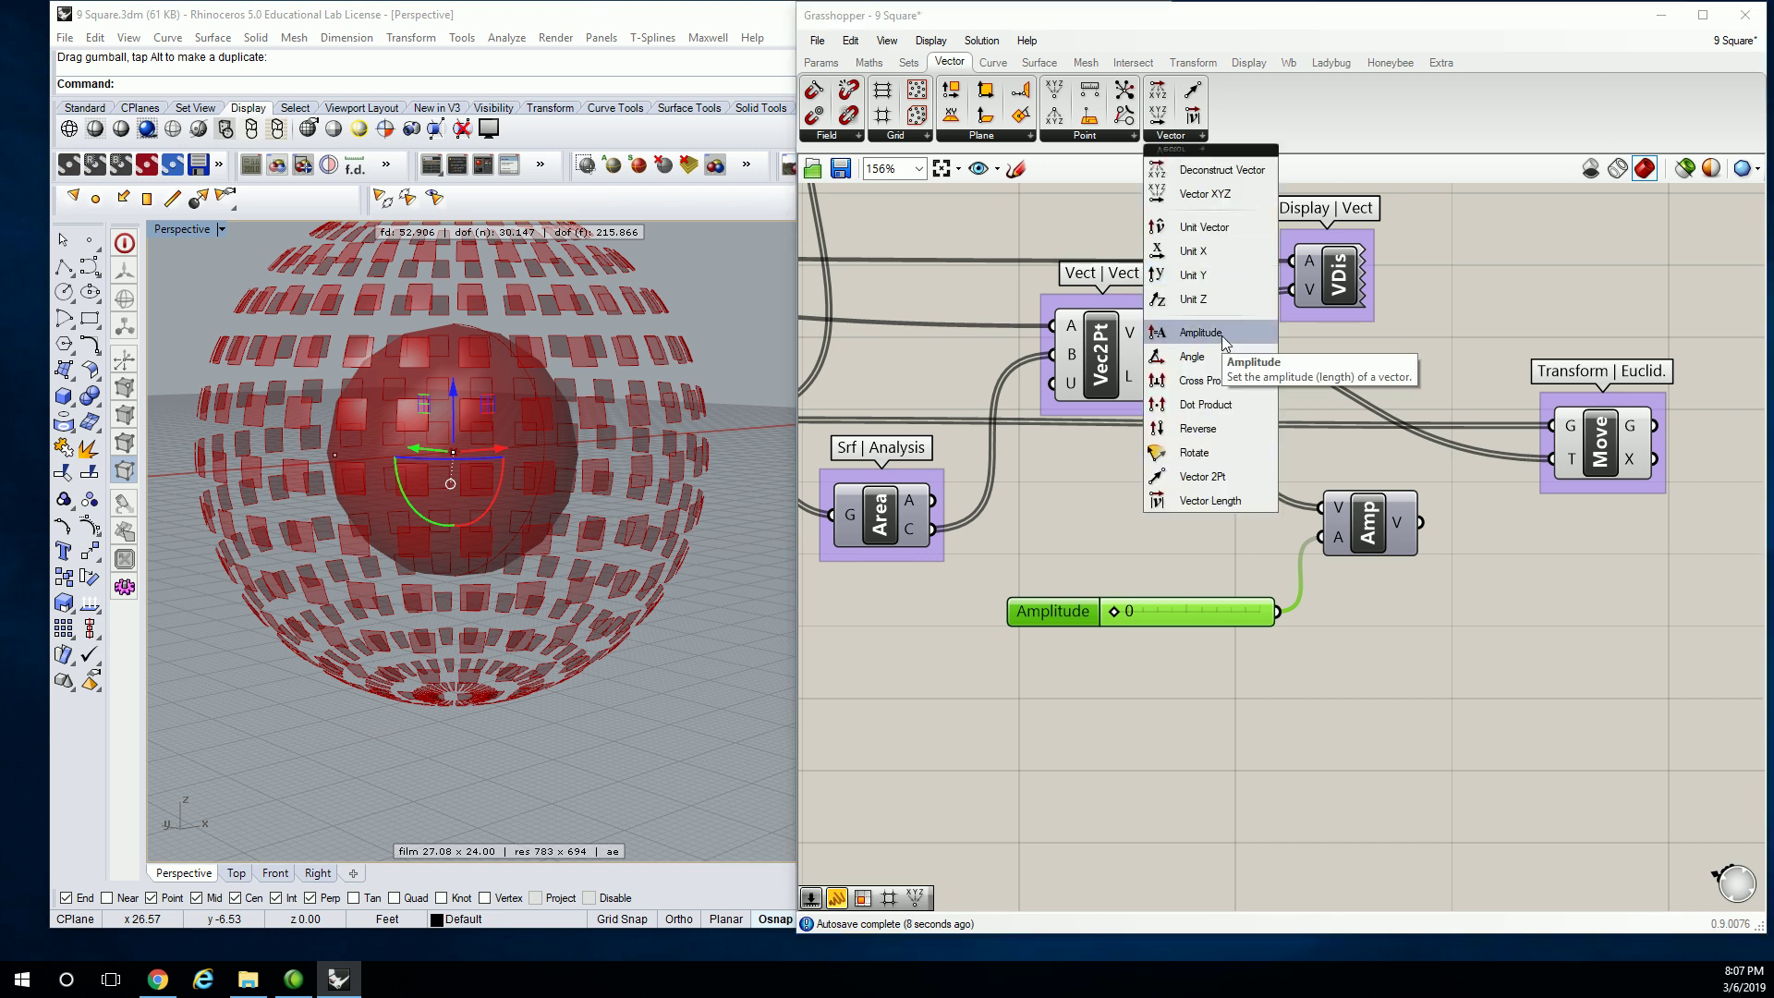
click(1340, 443)
click(1369, 504)
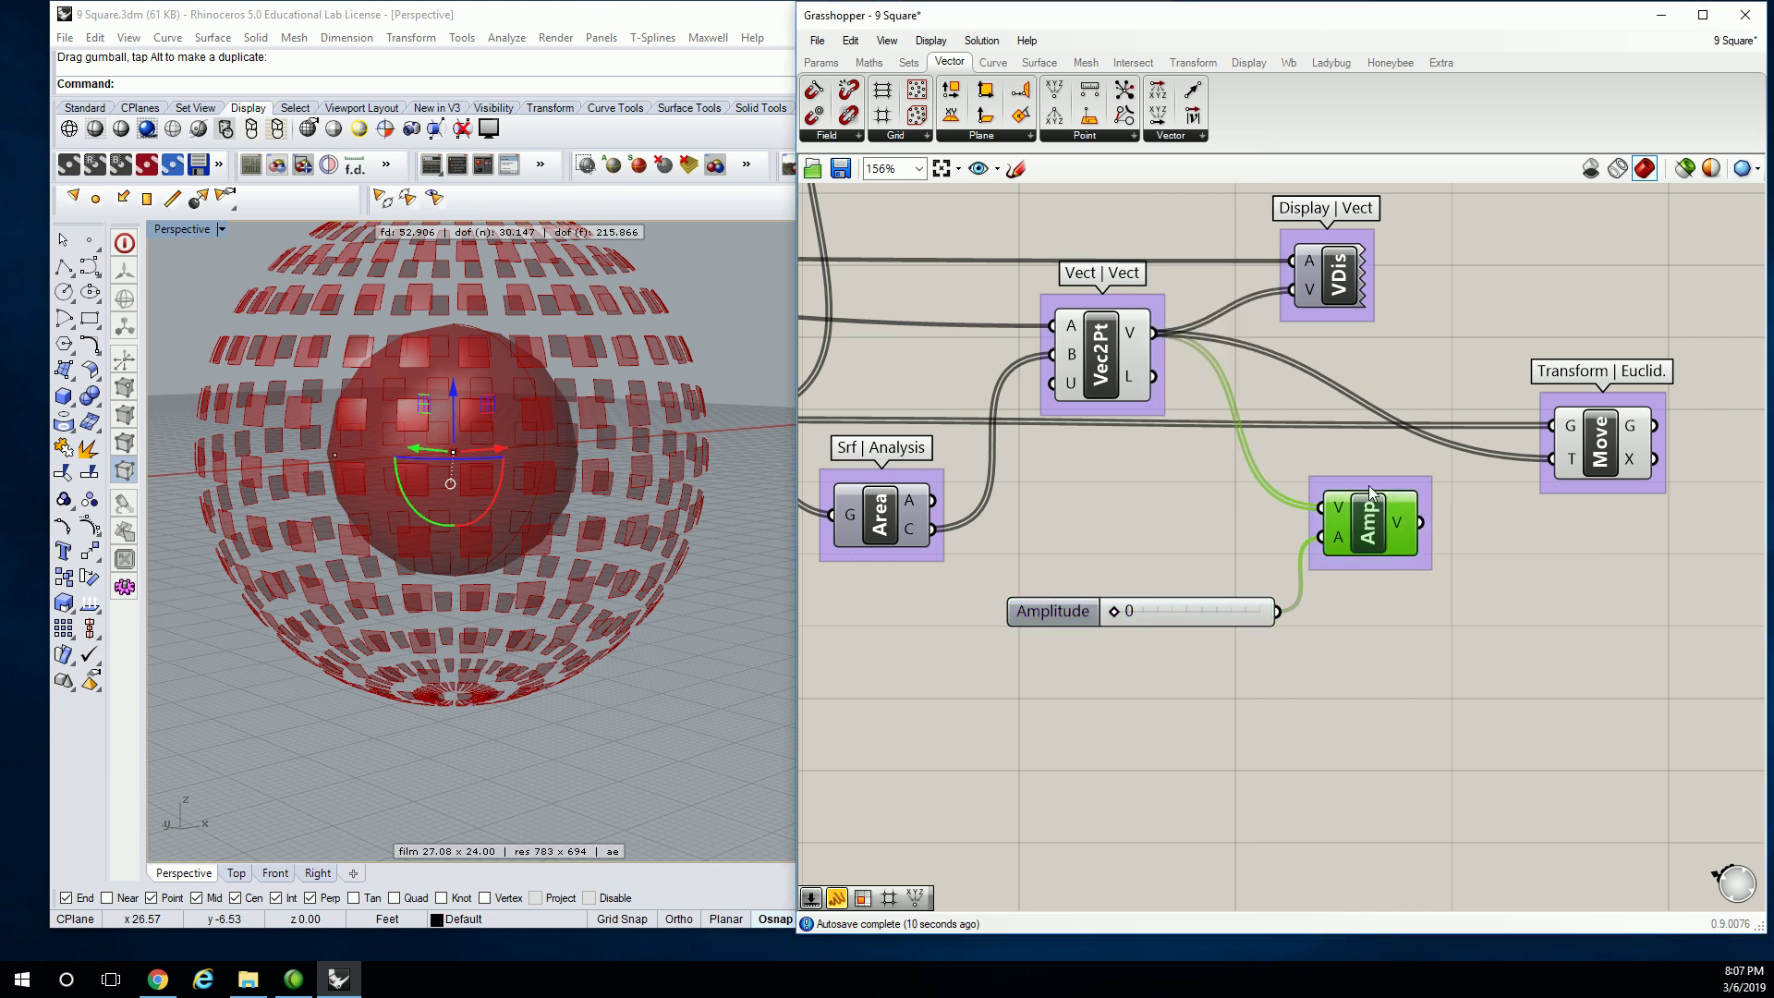
key(ctrl+g)
right_click(1374, 482)
text(Vect | Vect)
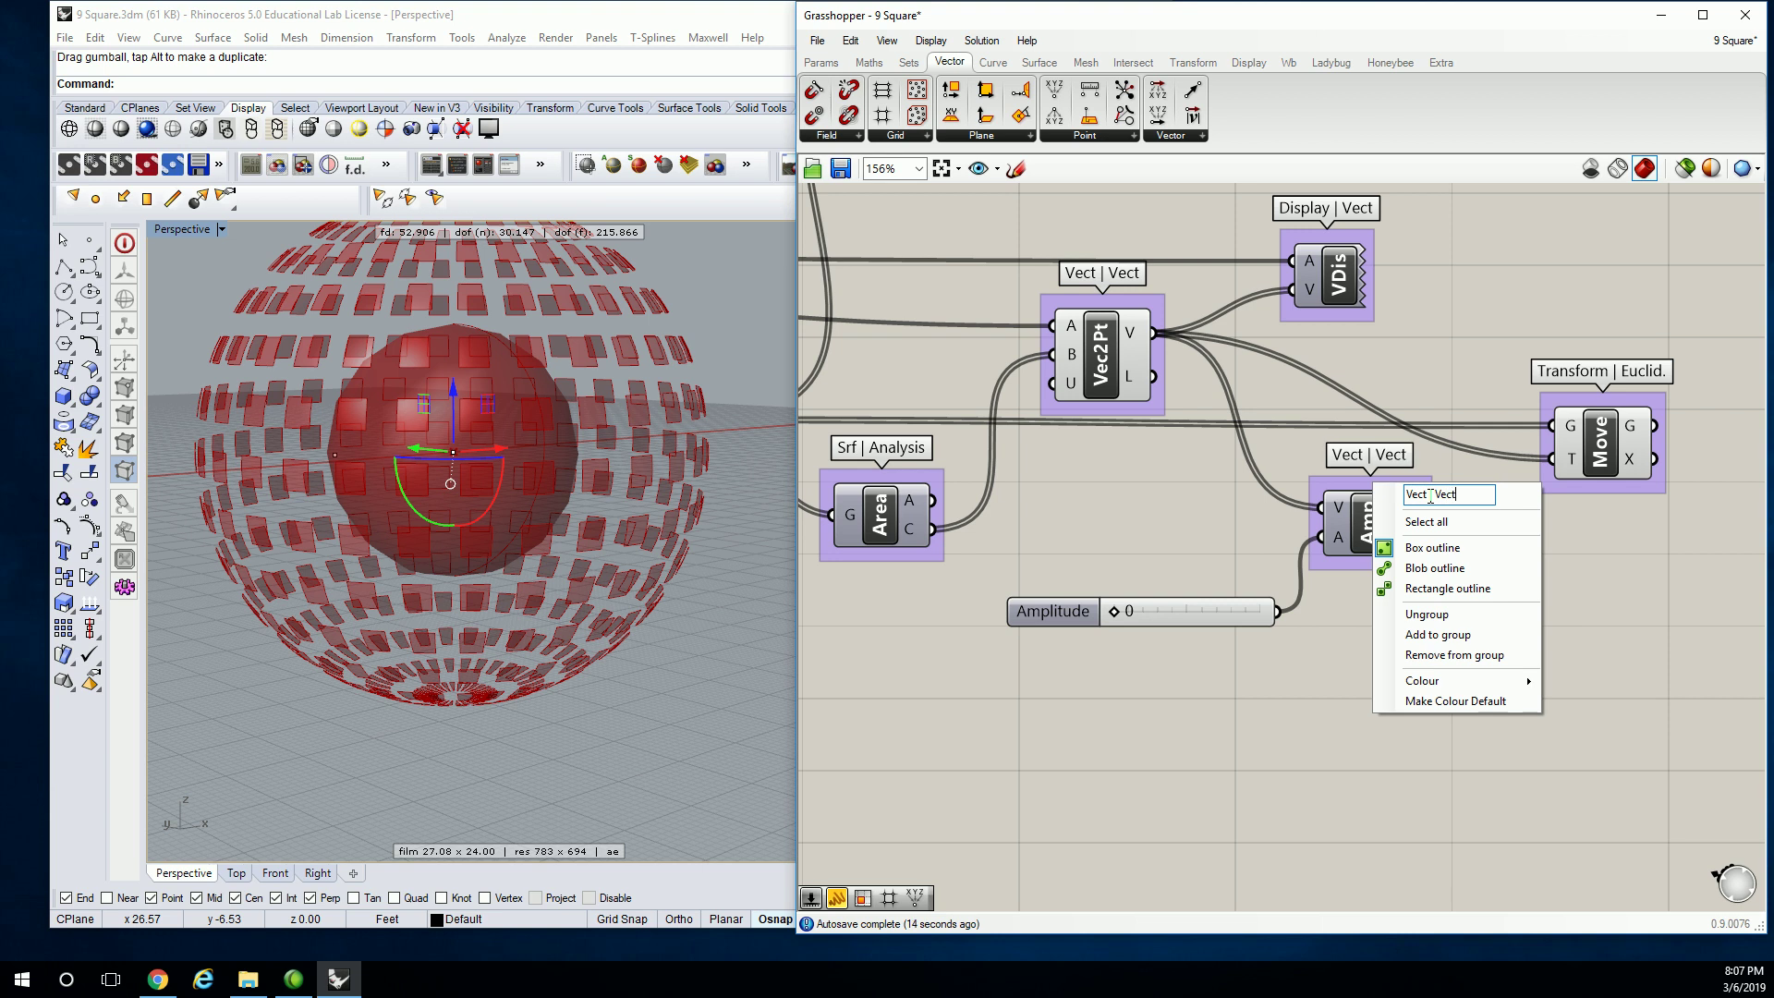
key(Return)
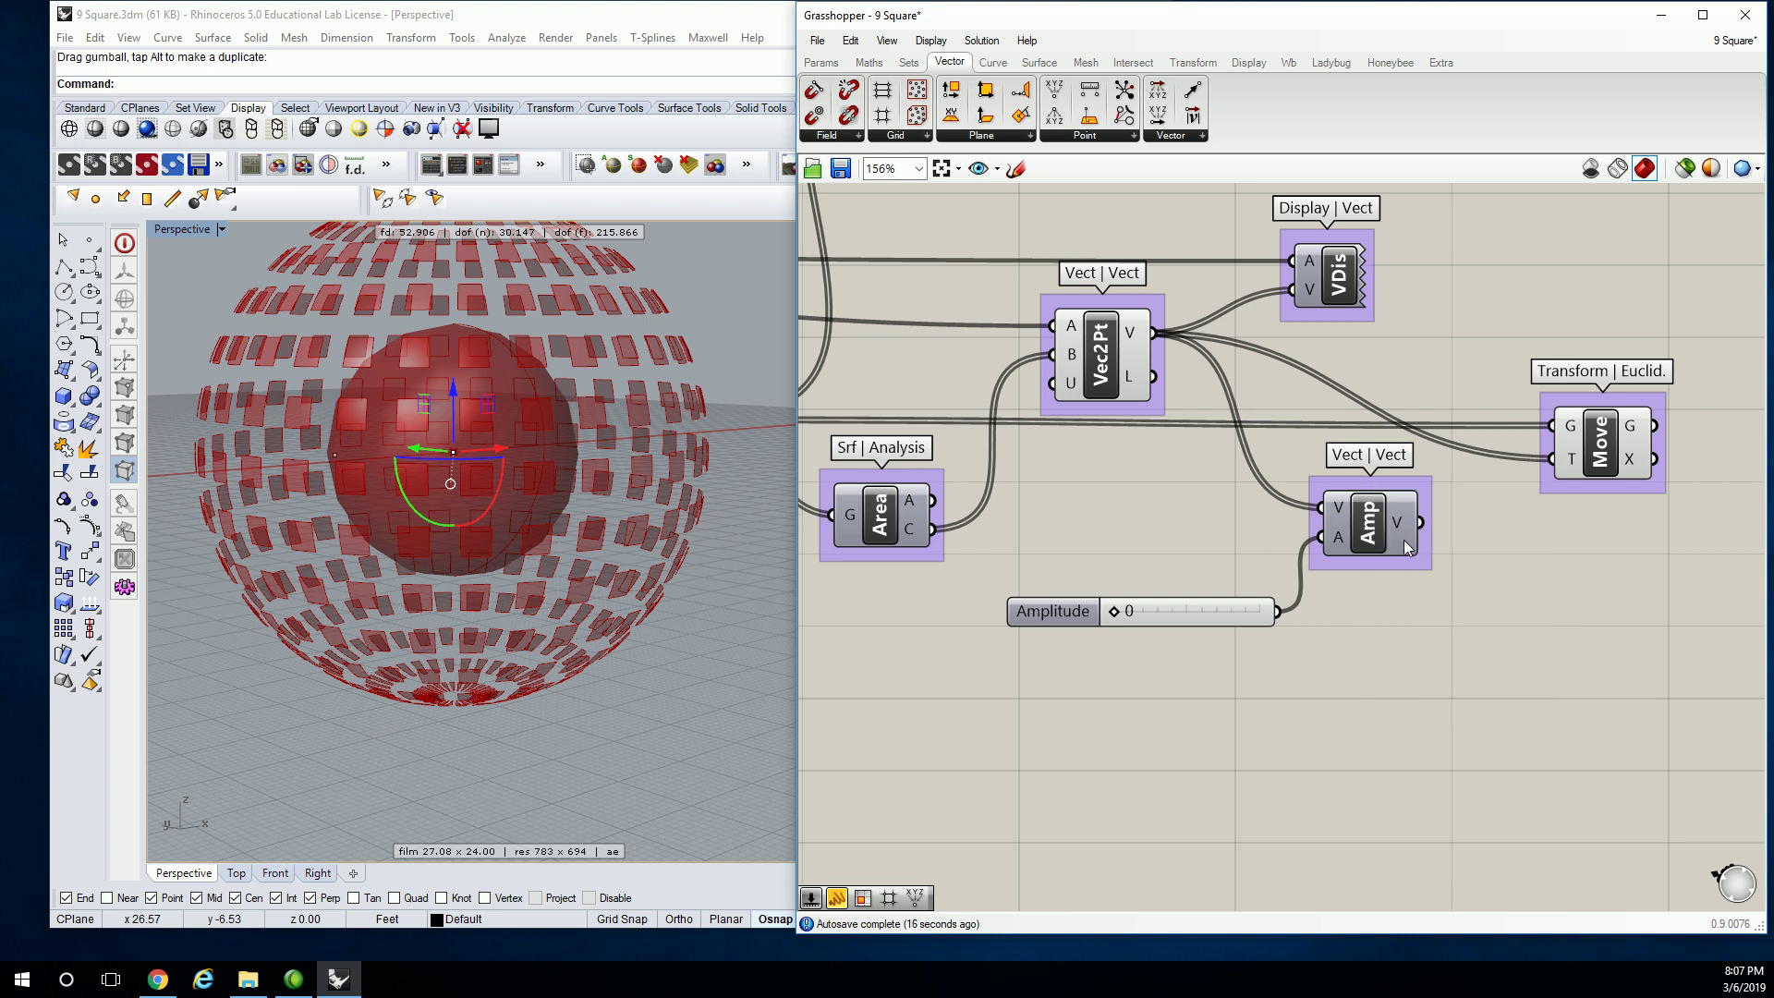
- Set the Amplitude slider to 13 and replace Move's translation input with the Amp vector output
mouse_move(1408, 525)
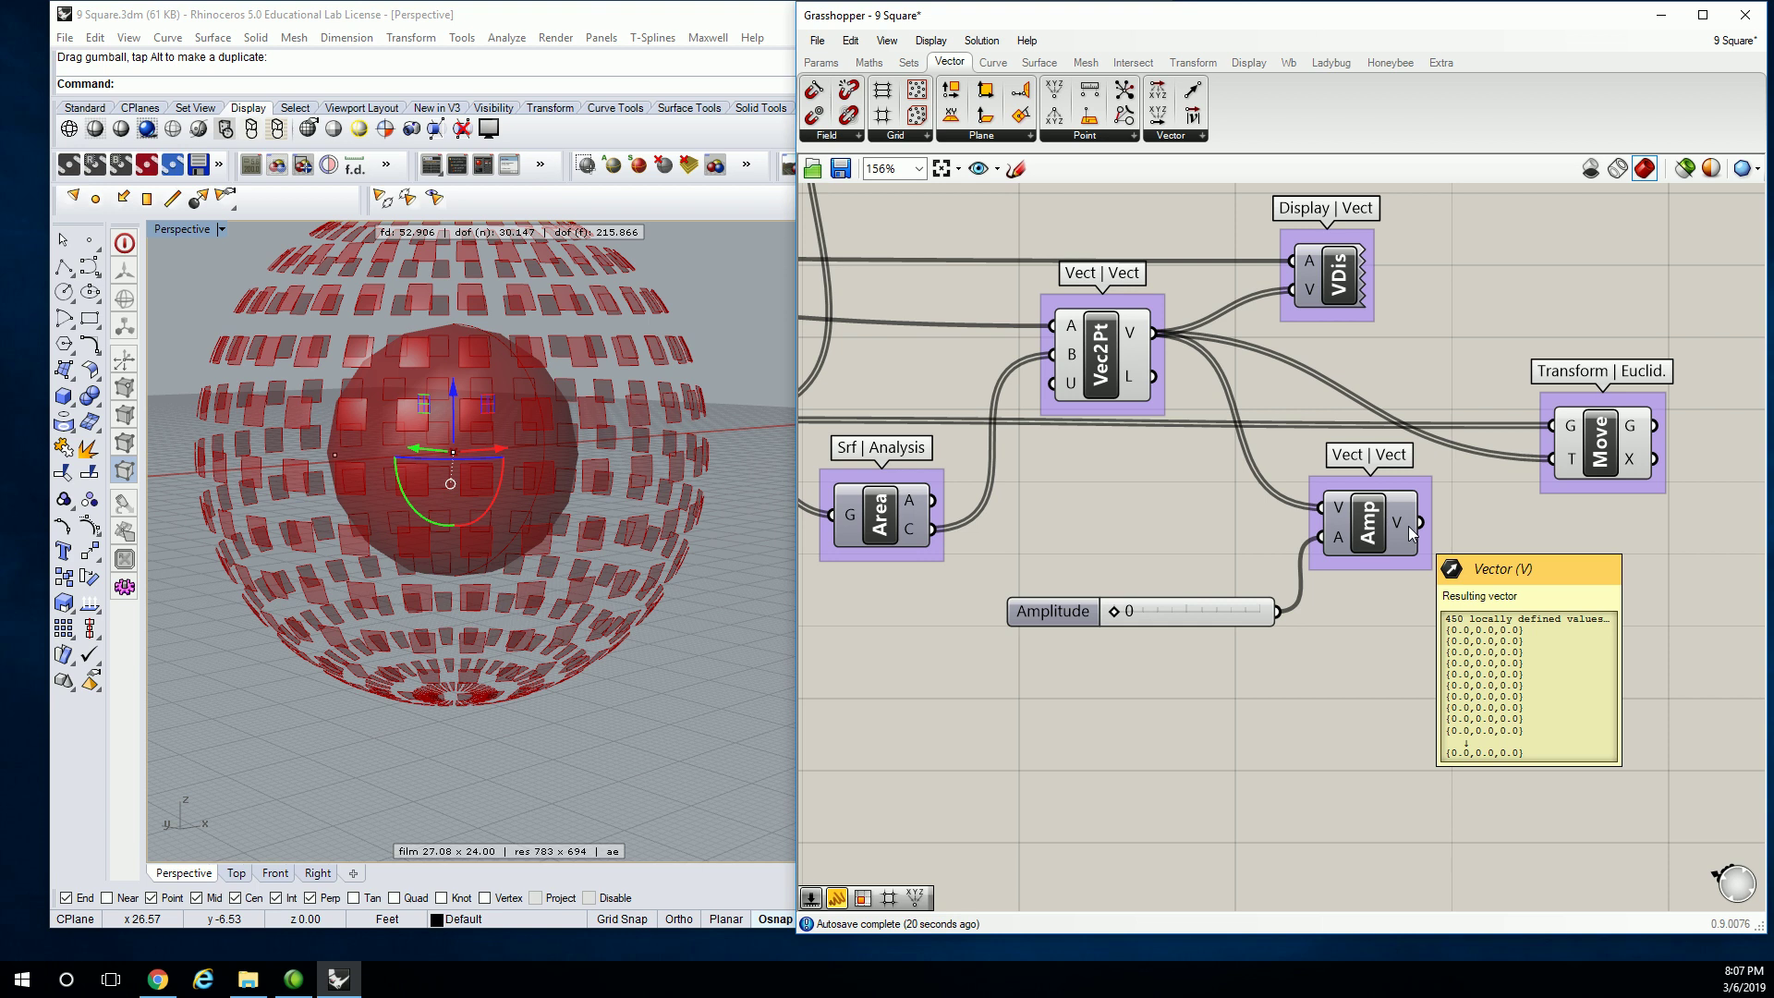
drag(1118, 611, 1155, 610)
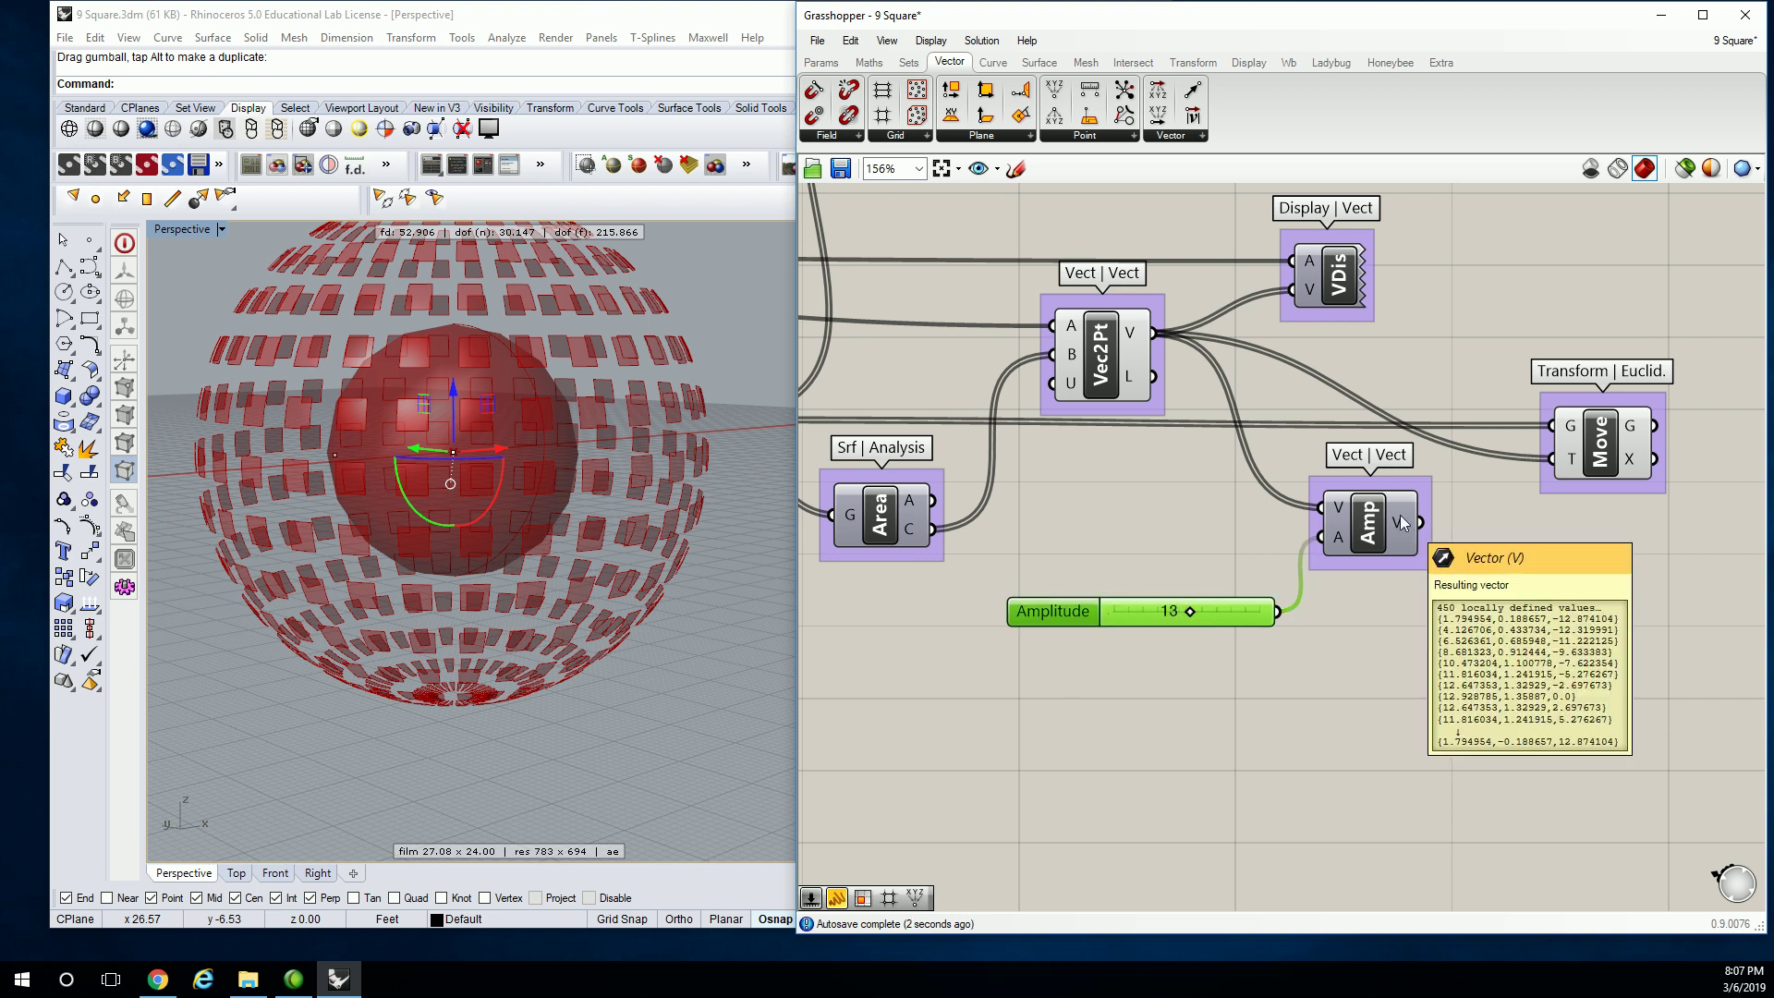
drag(1423, 523, 1551, 462)
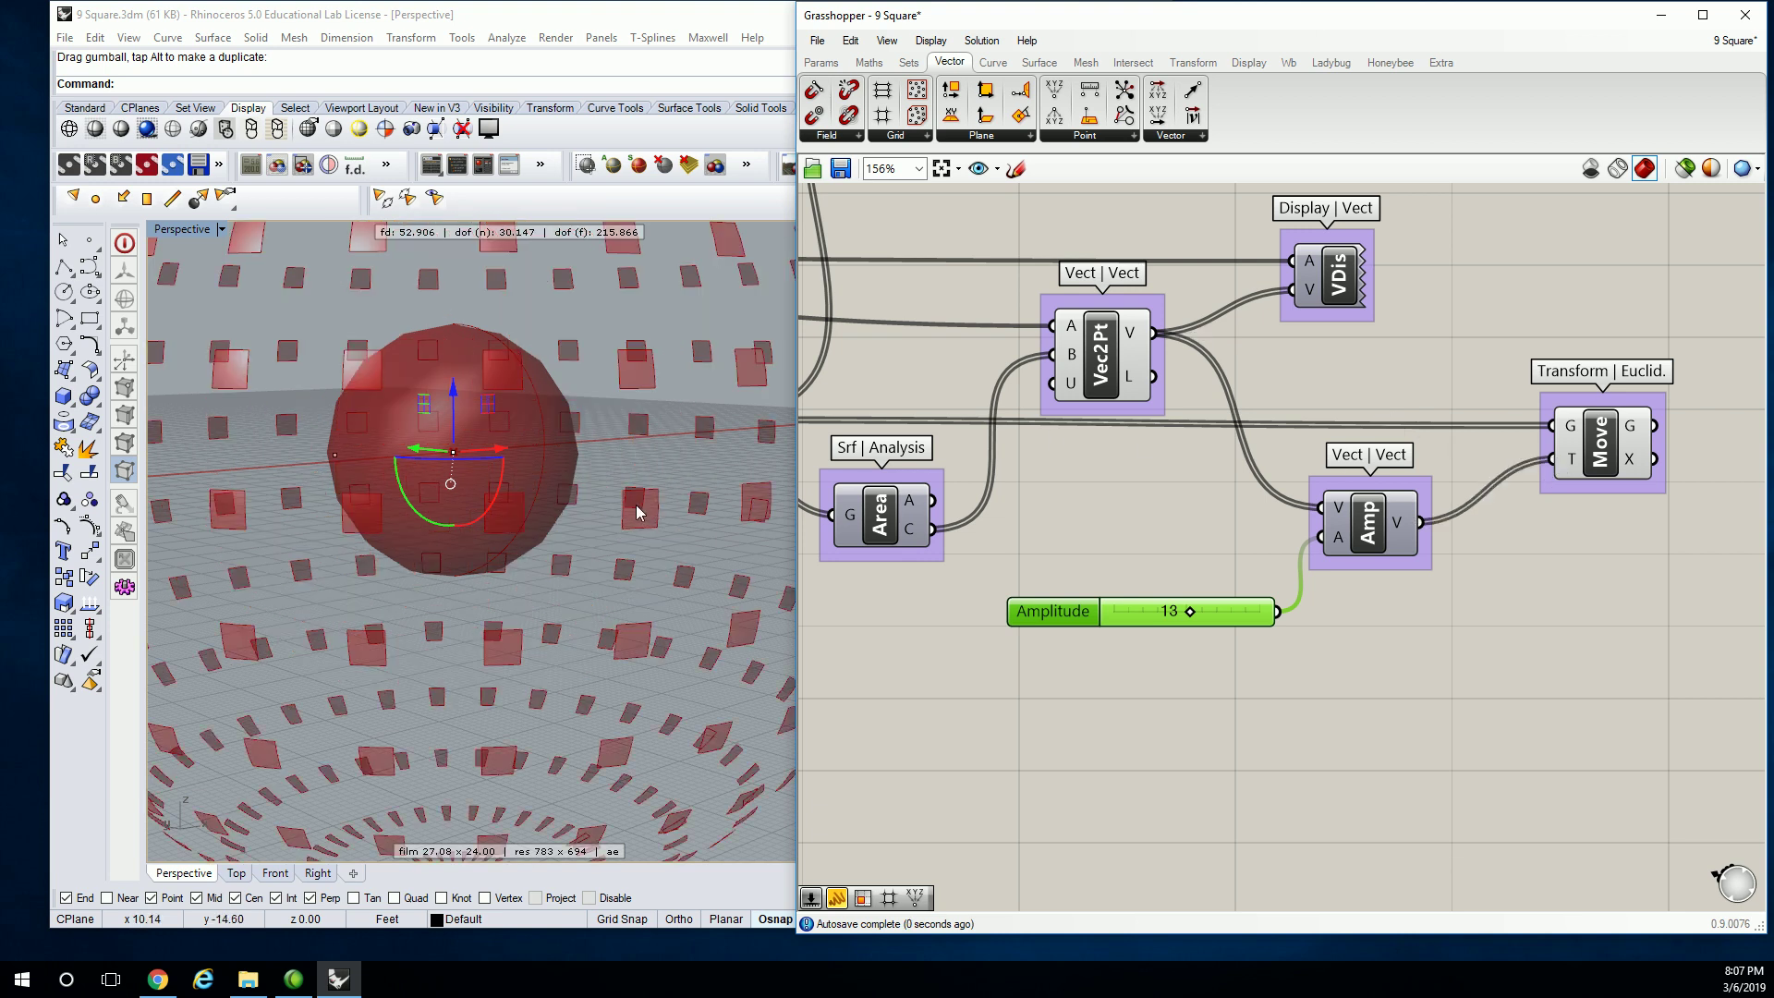
- Reduce the panels' offset by setting the Amplitude slider to 11
right_drag(661, 479, 658, 459)
scroll(658, 458, down, 5)
scroll(658, 459, up, 3)
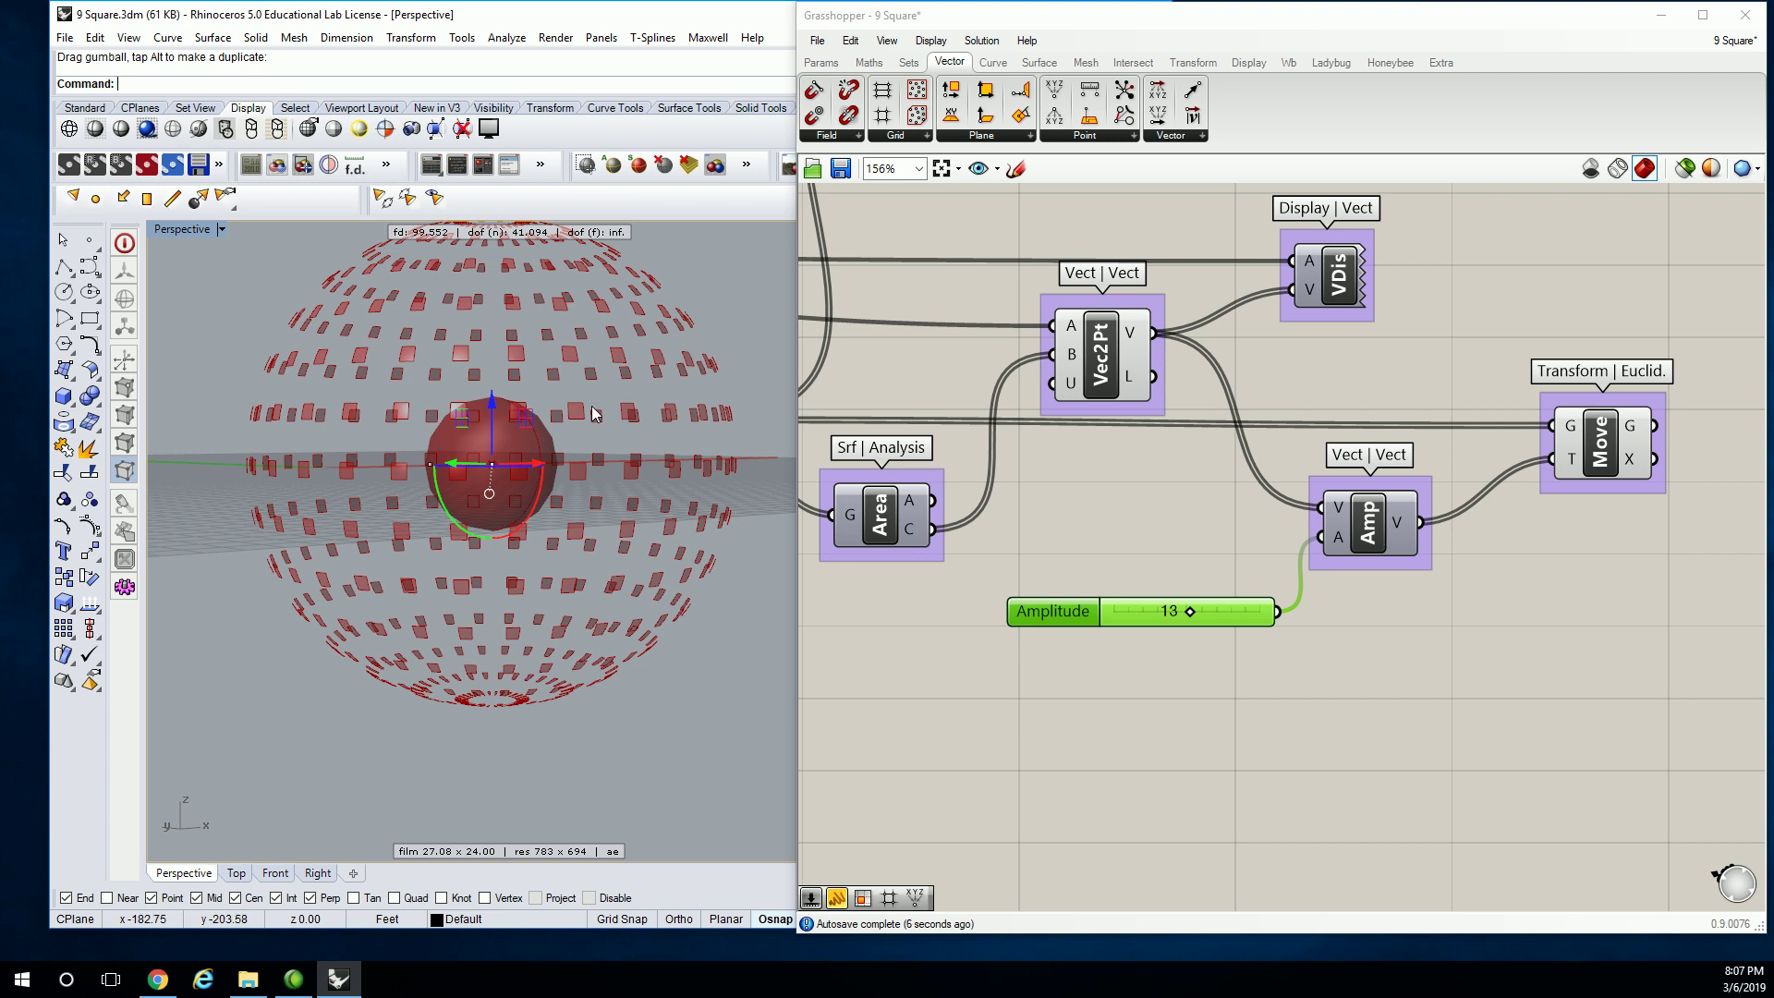
mouse_move(1189, 611)
mouse_down()
mouse_move(1126, 623)
mouse_move(1201, 624)
mouse_move(1155, 632)
mouse_move(1174, 630)
mouse_up()
scroll(610, 391, up, 5)
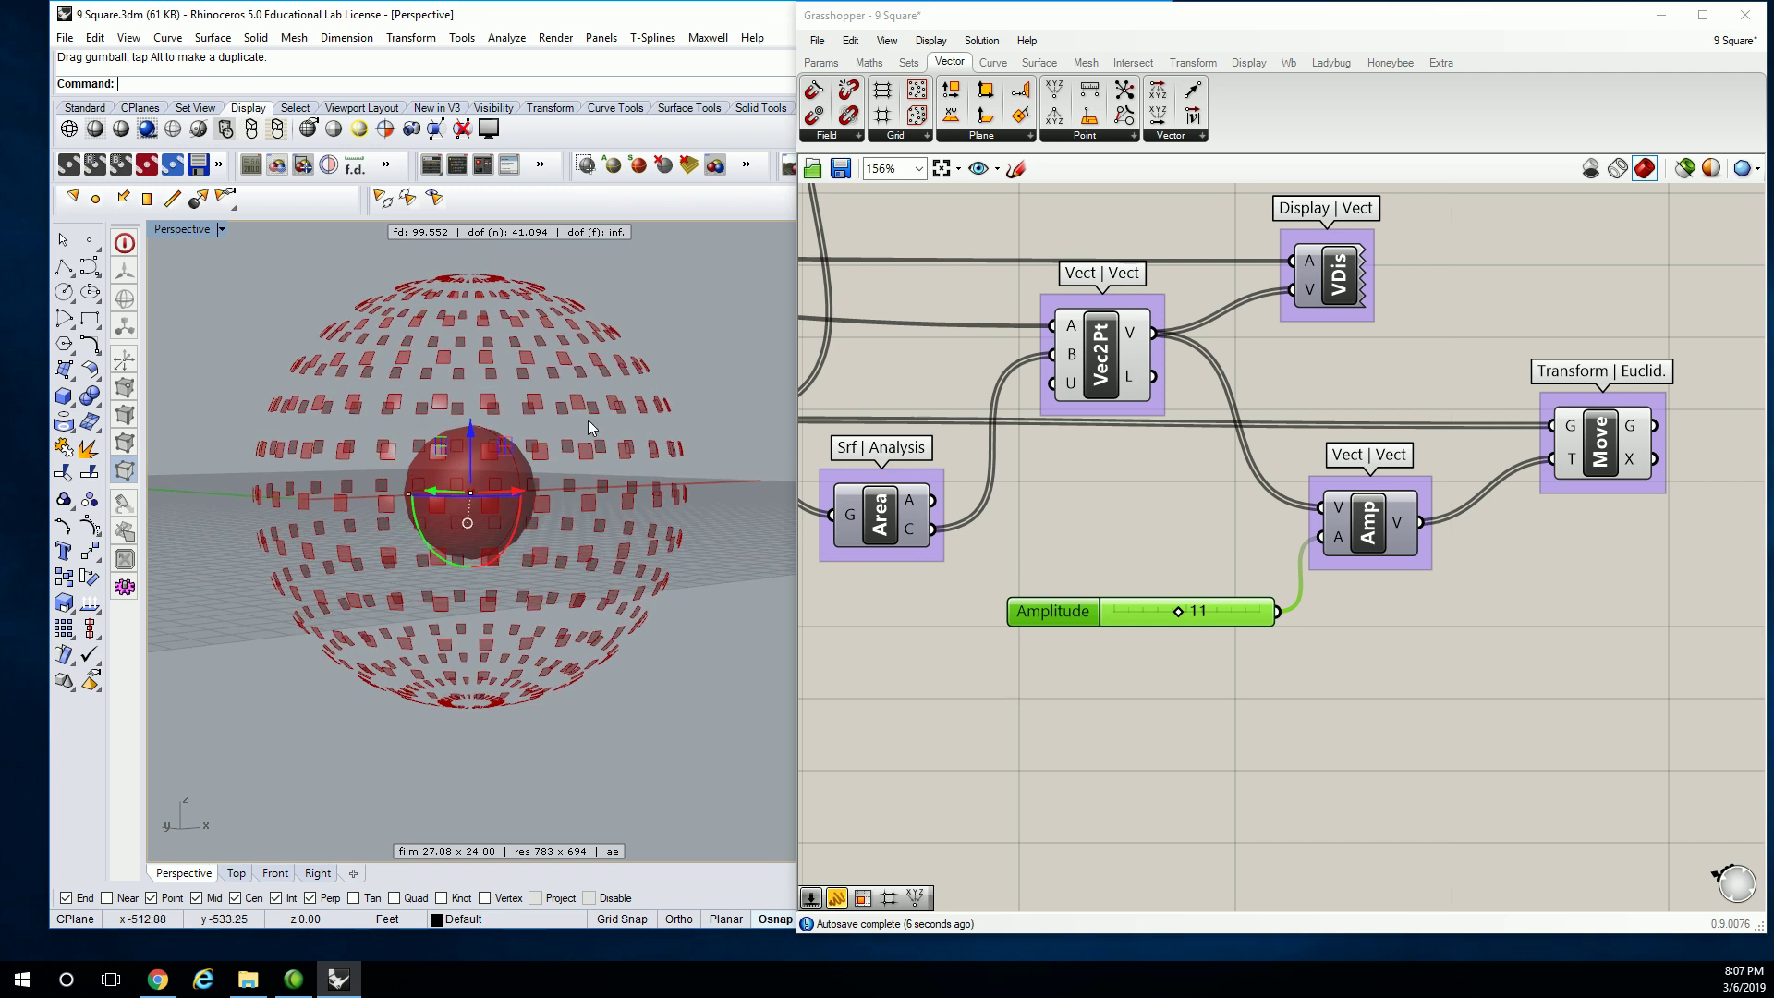
mouse_move(1185, 617)
mouse_down()
mouse_move(1151, 610)
mouse_move(1198, 614)
mouse_move(1181, 613)
mouse_up()
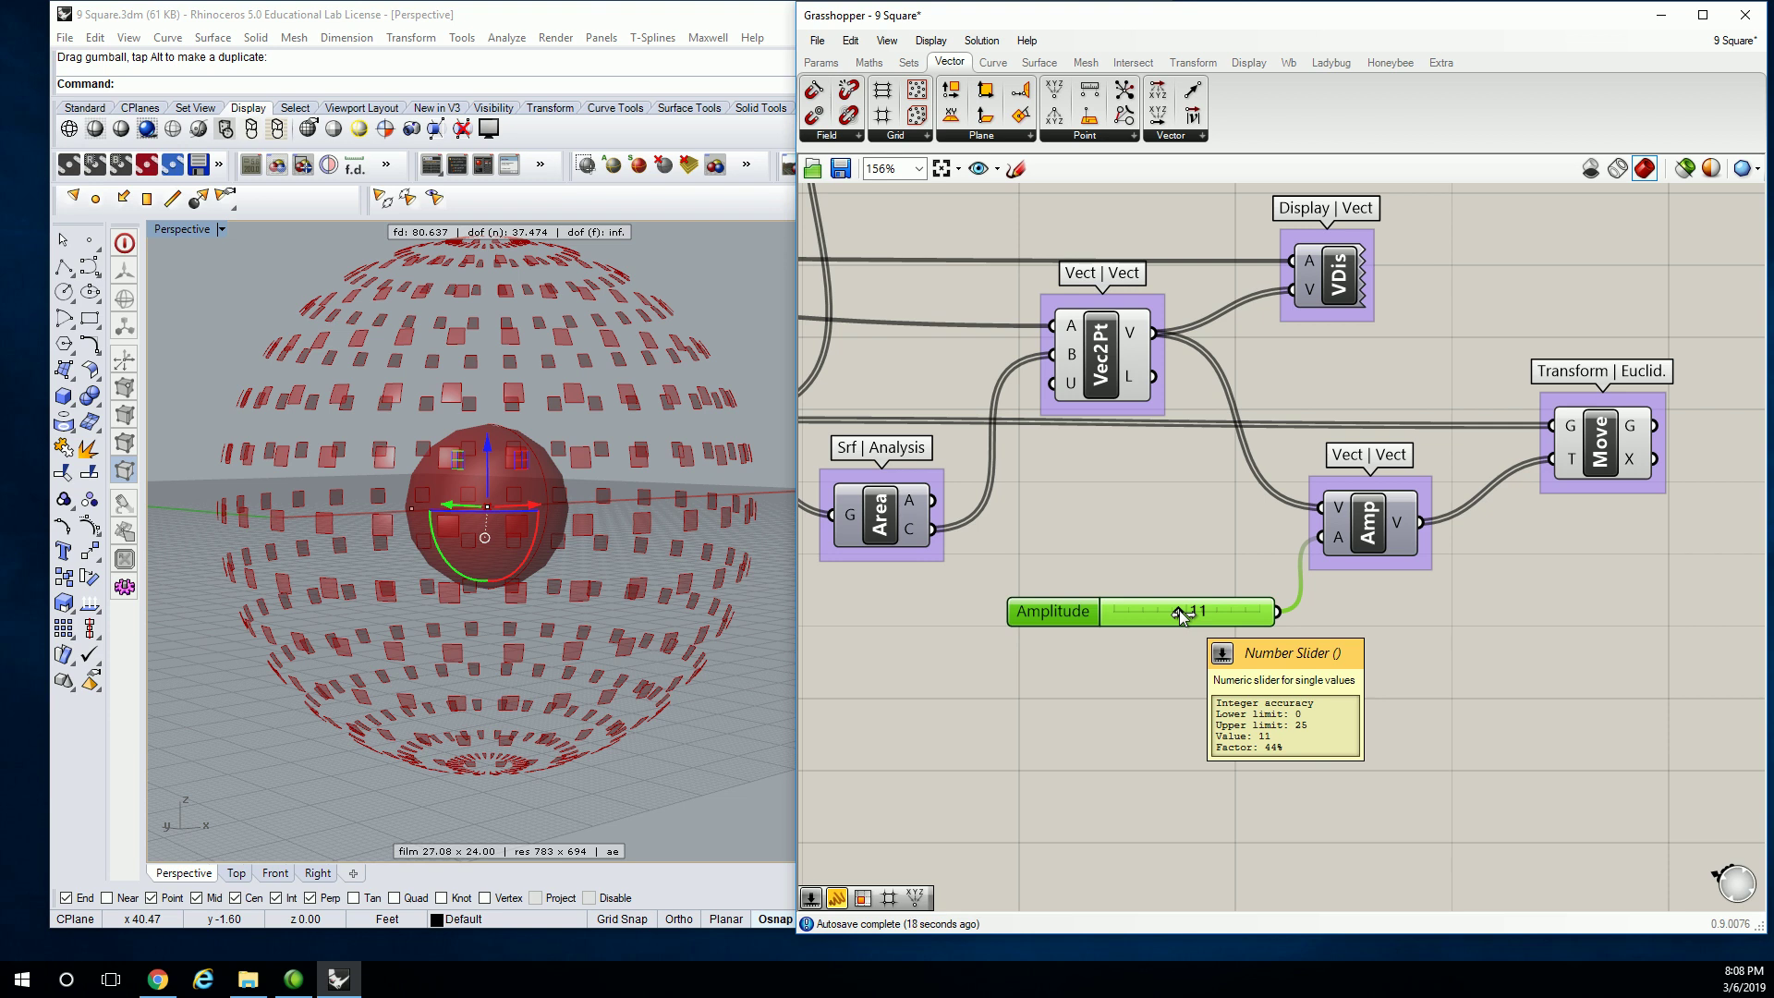
click(1601, 444)
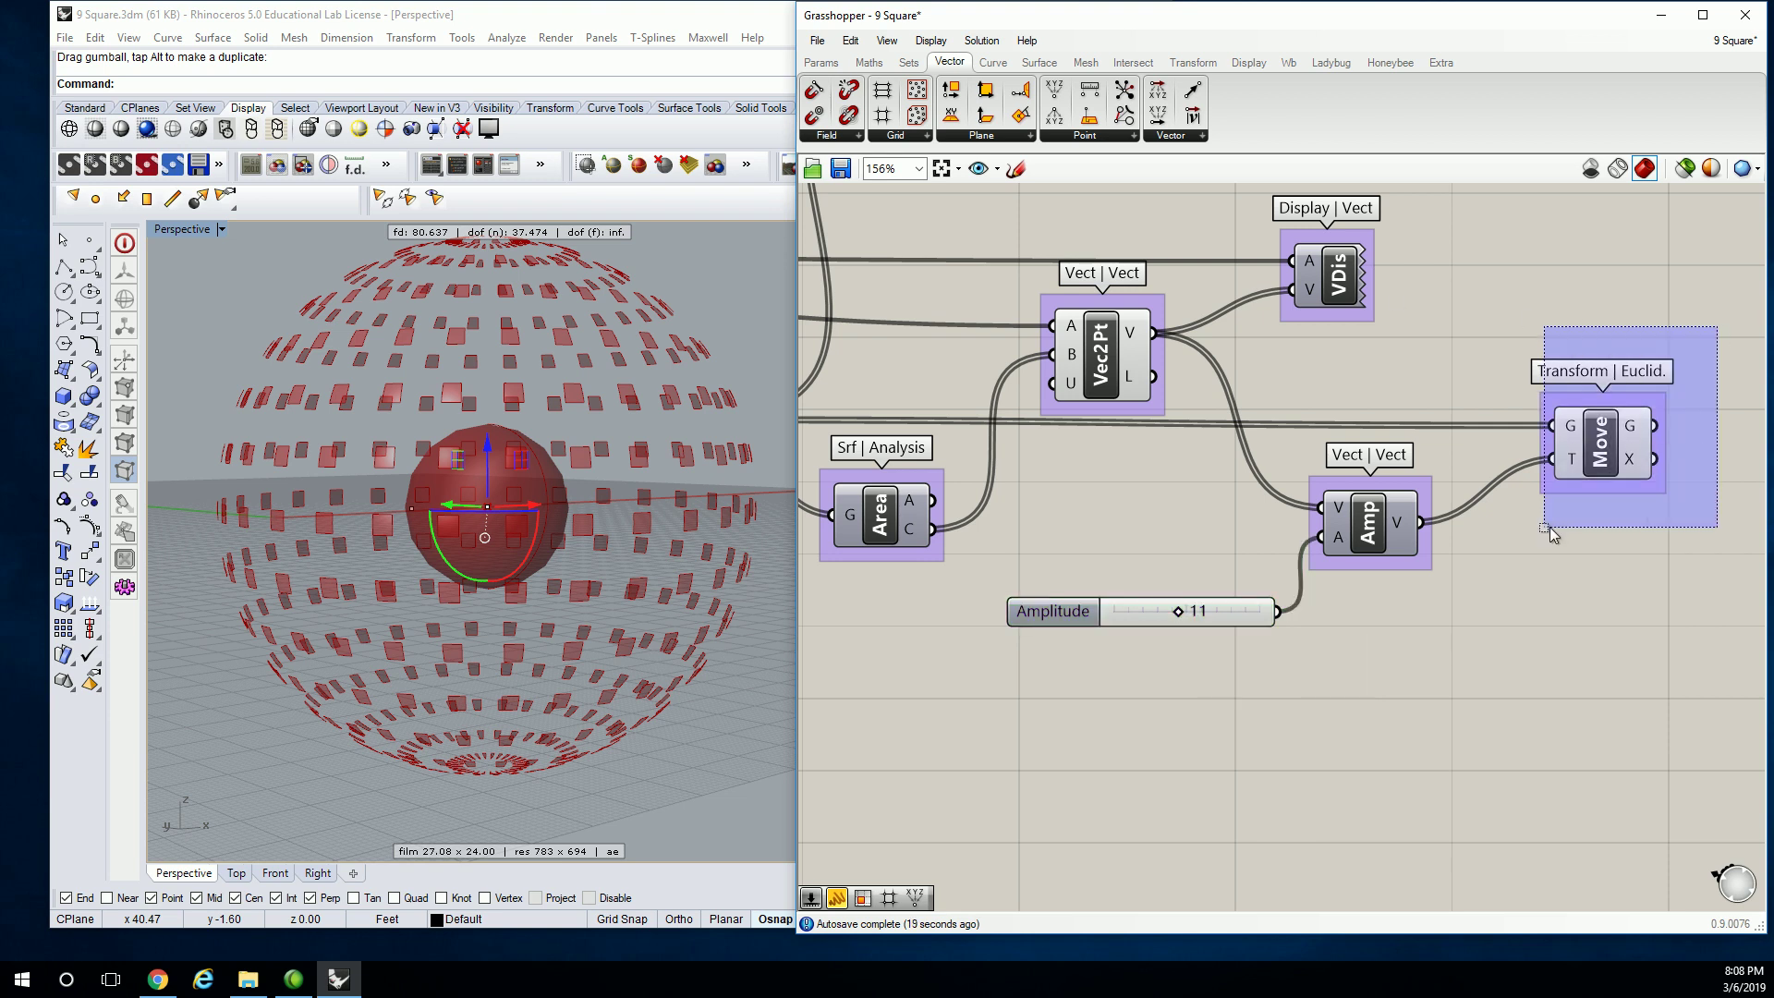
click(1515, 589)
drag(1470, 451, 1272, 636)
click(1432, 646)
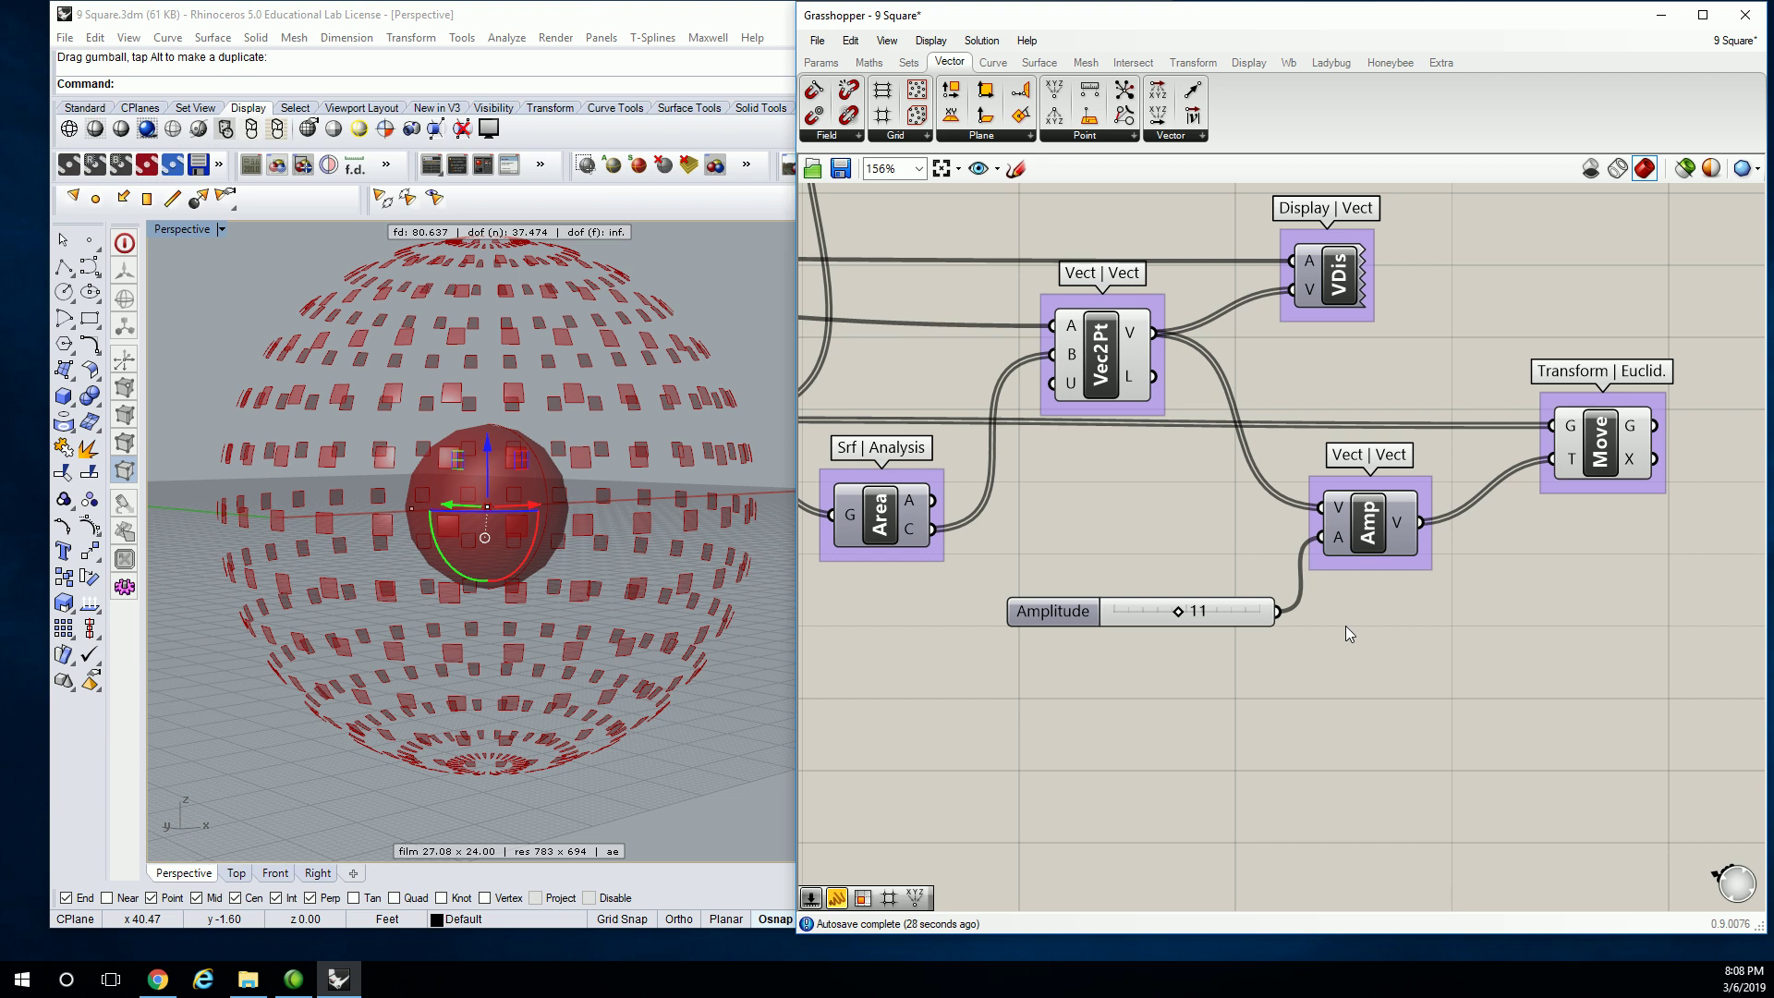
- Move the Amplitude slider up so it lines up with the Amp component's amplitude input
right_drag(1122, 432, 1140, 456)
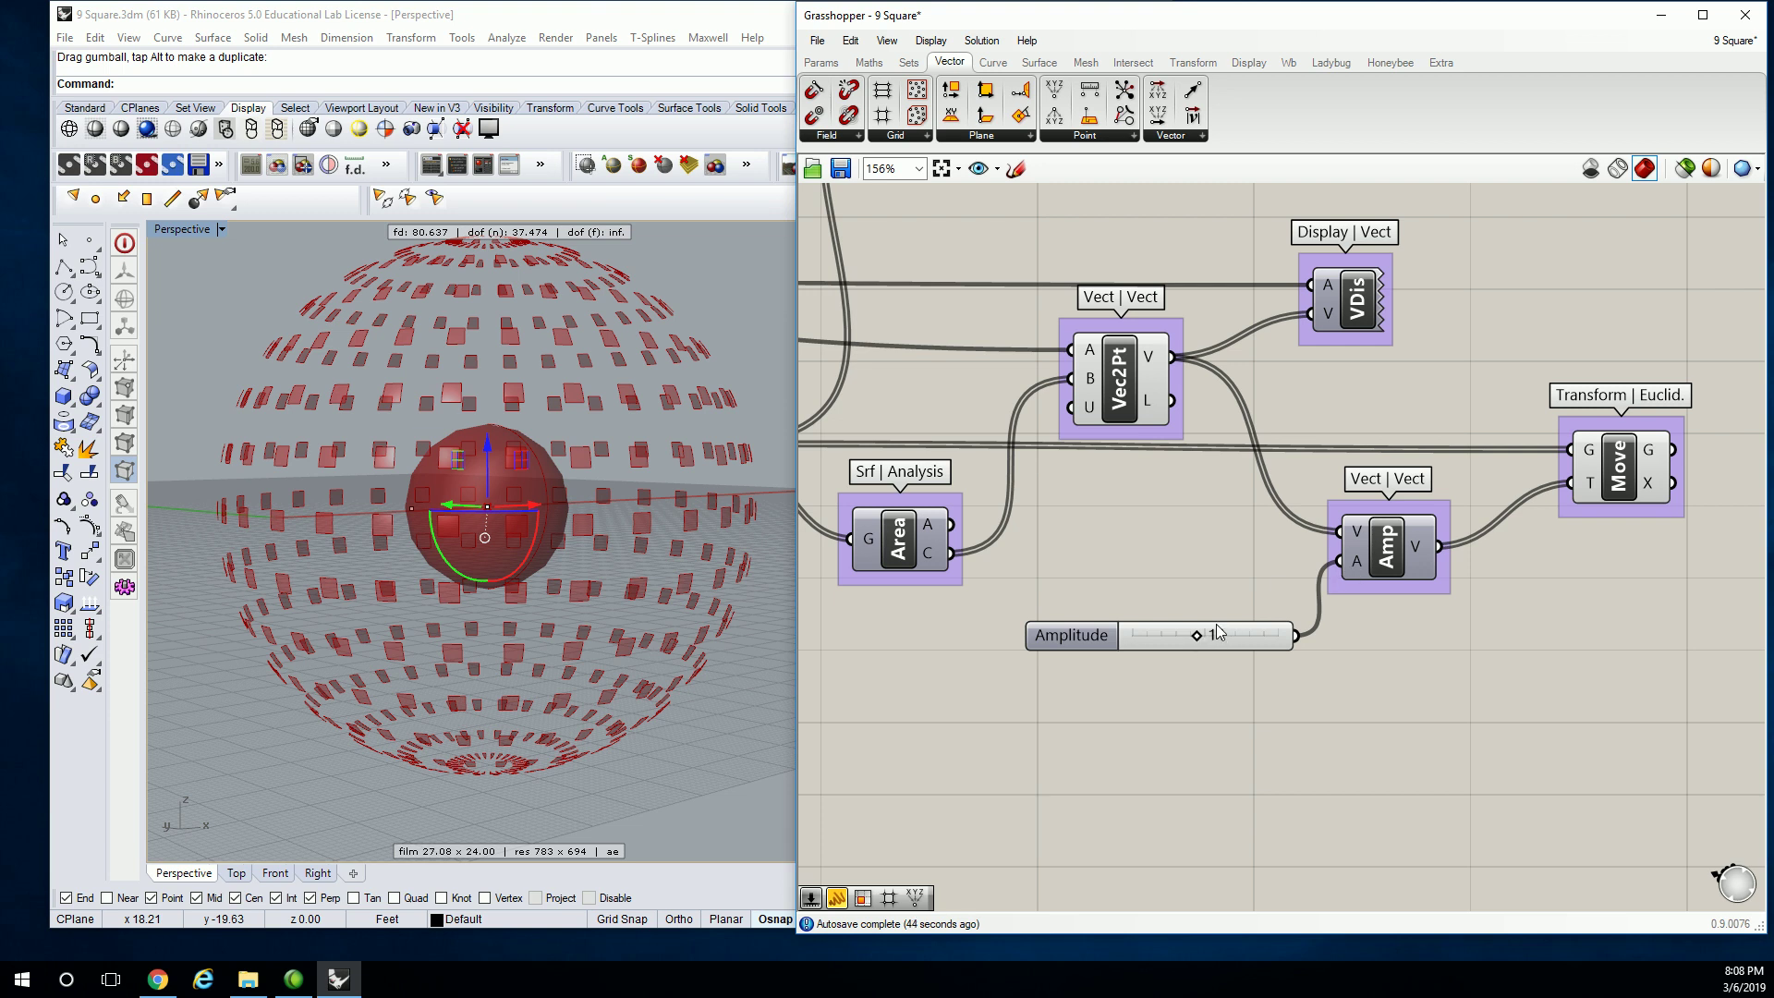
drag(1084, 634, 1088, 560)
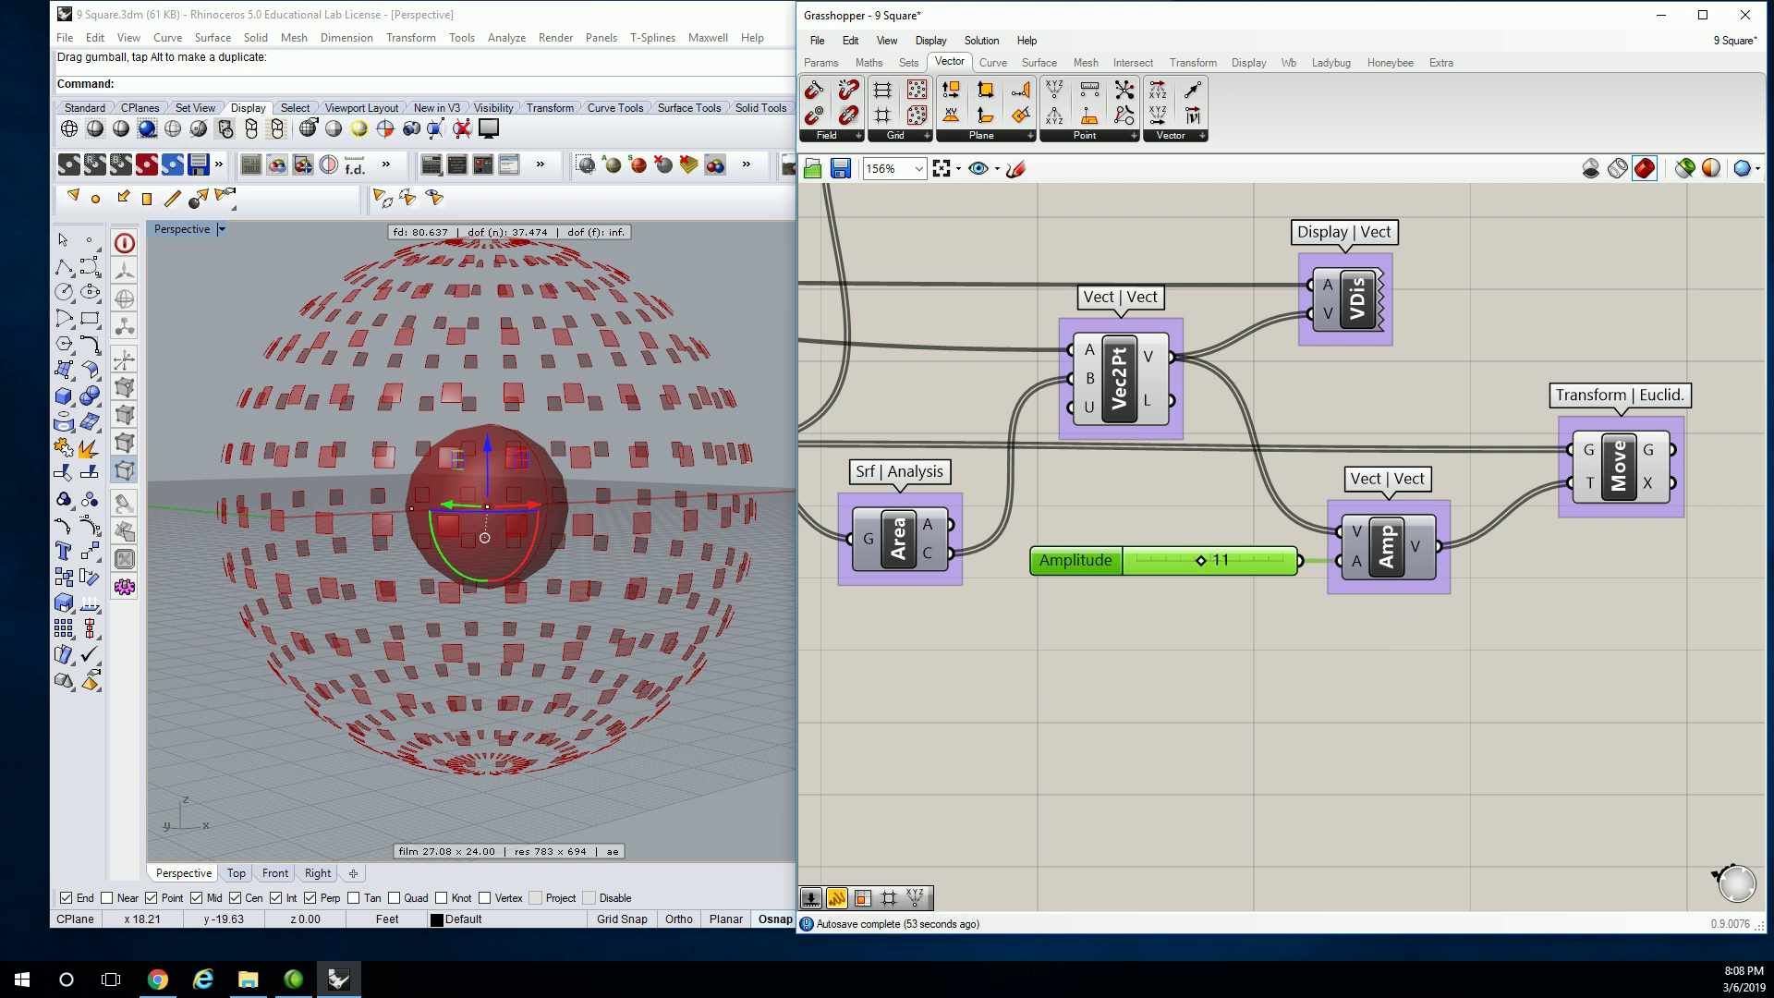
- Switch to File Explorer
key(super+e)
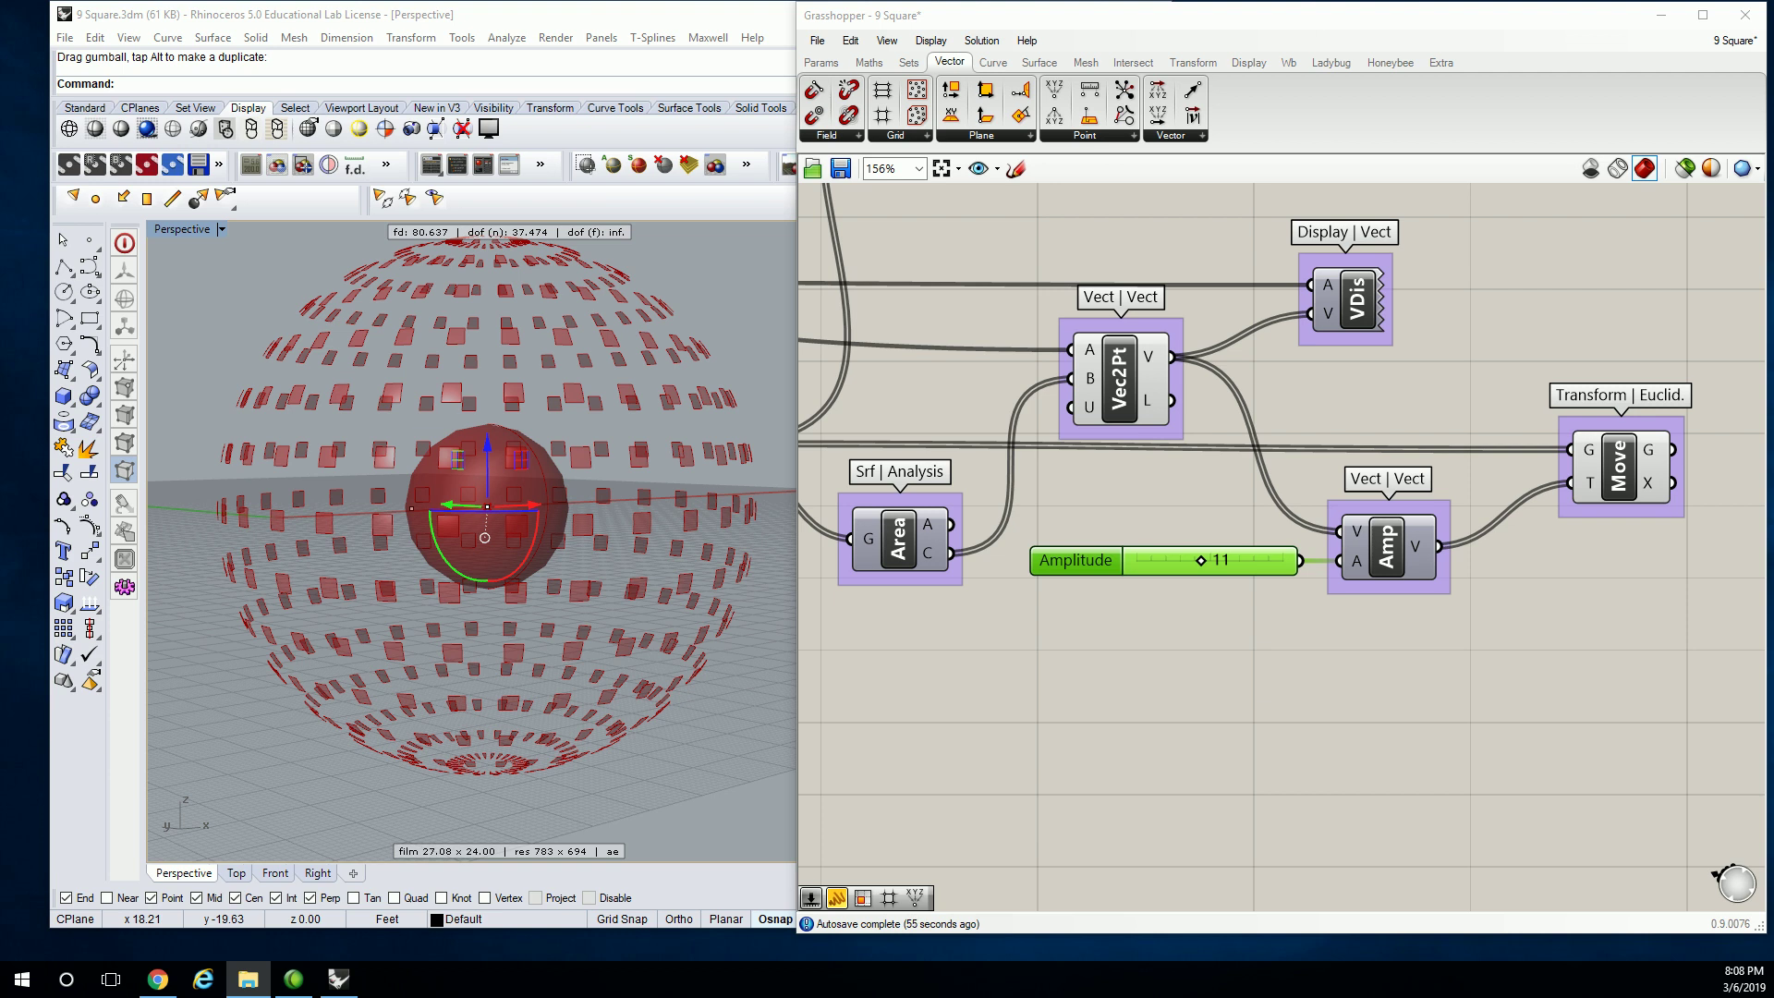